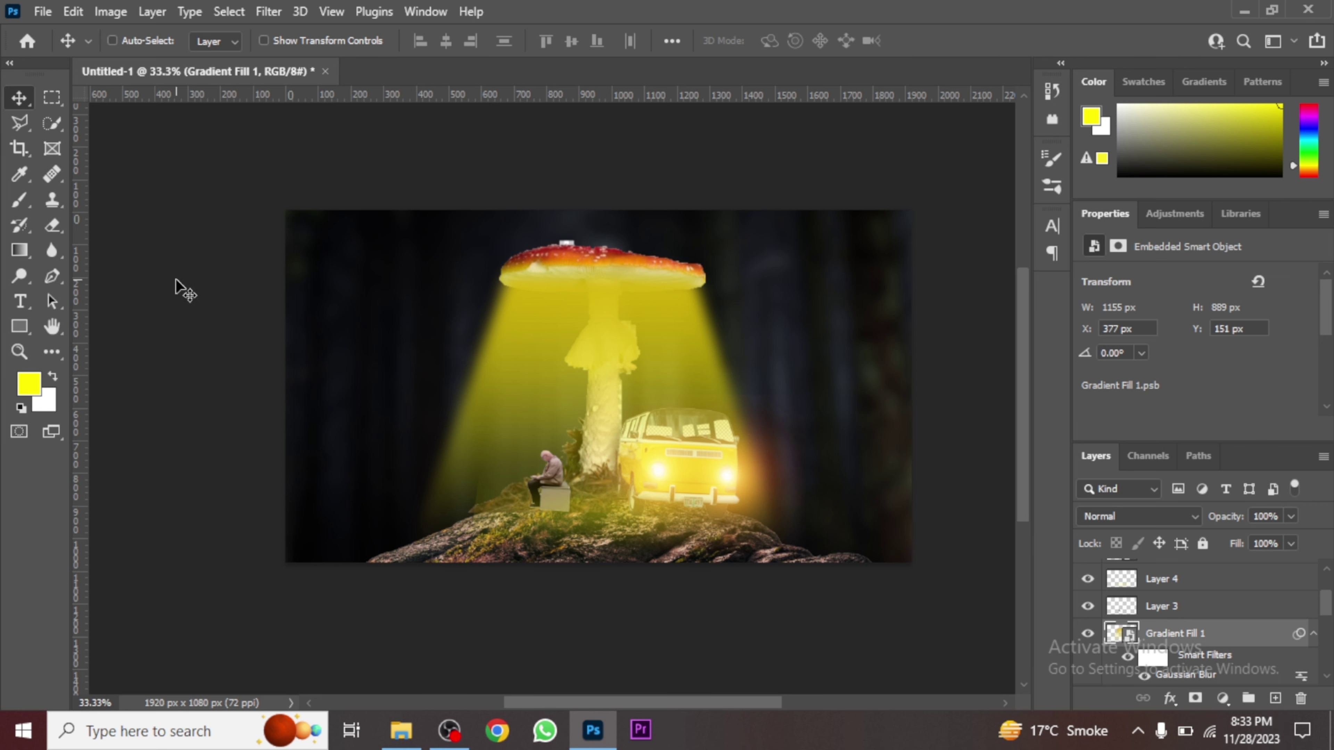
- Open the File menu over the finished glowing-mushroom composite
click(39, 11)
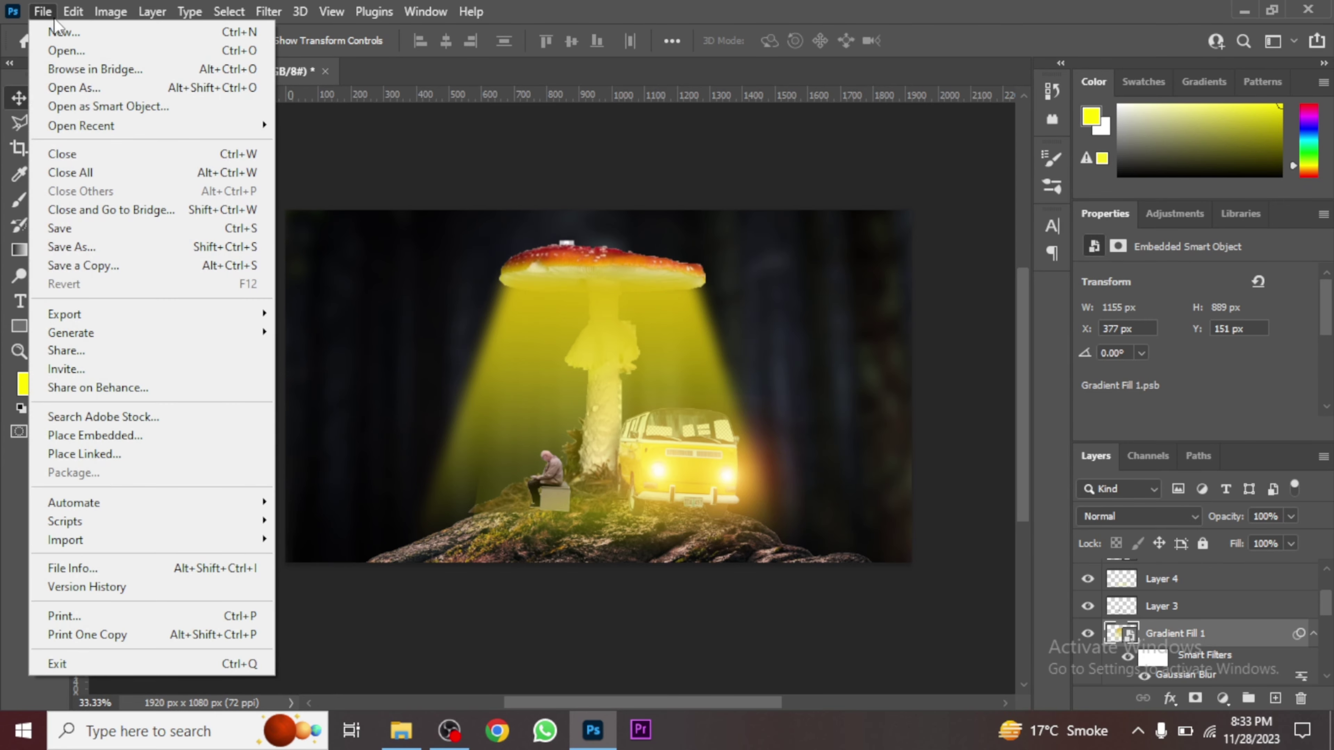
- Create a new white 1920 x 1080 px, 72 ppi document from the THUMBNAIL preset
click(59, 31)
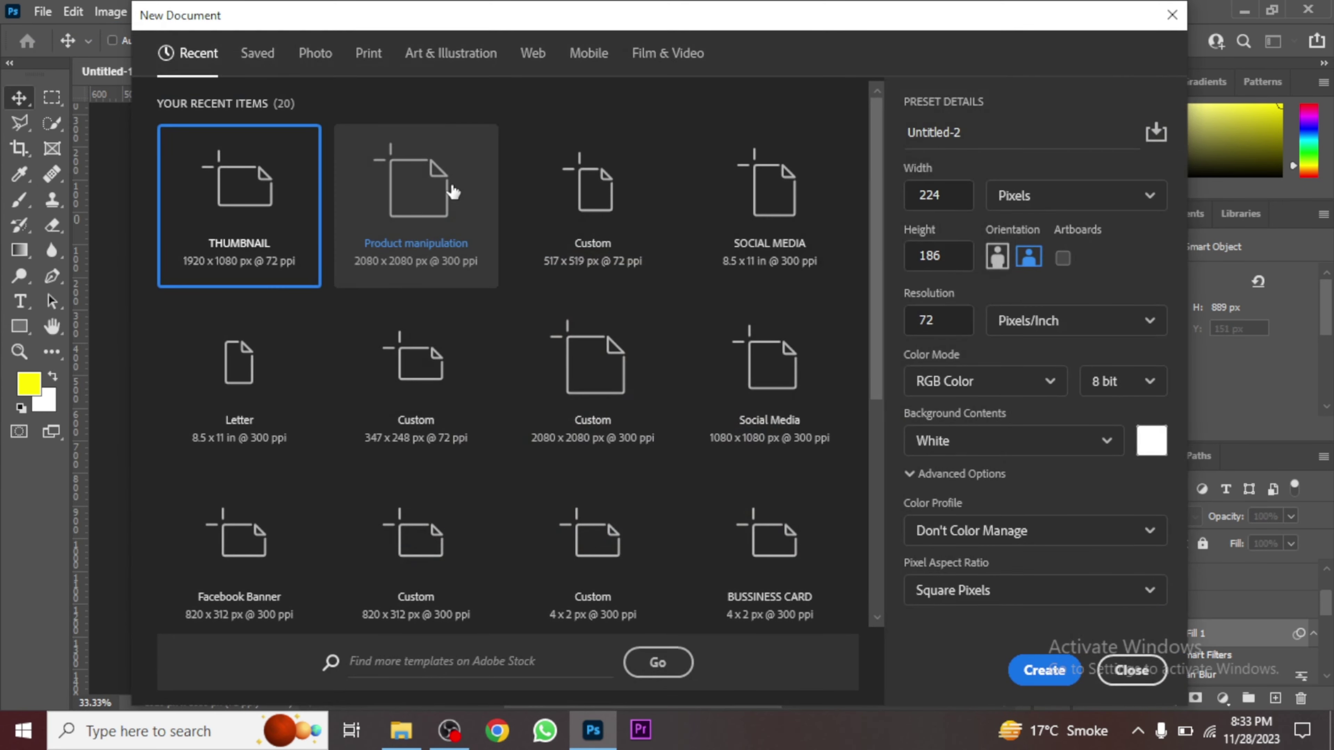
click(443, 218)
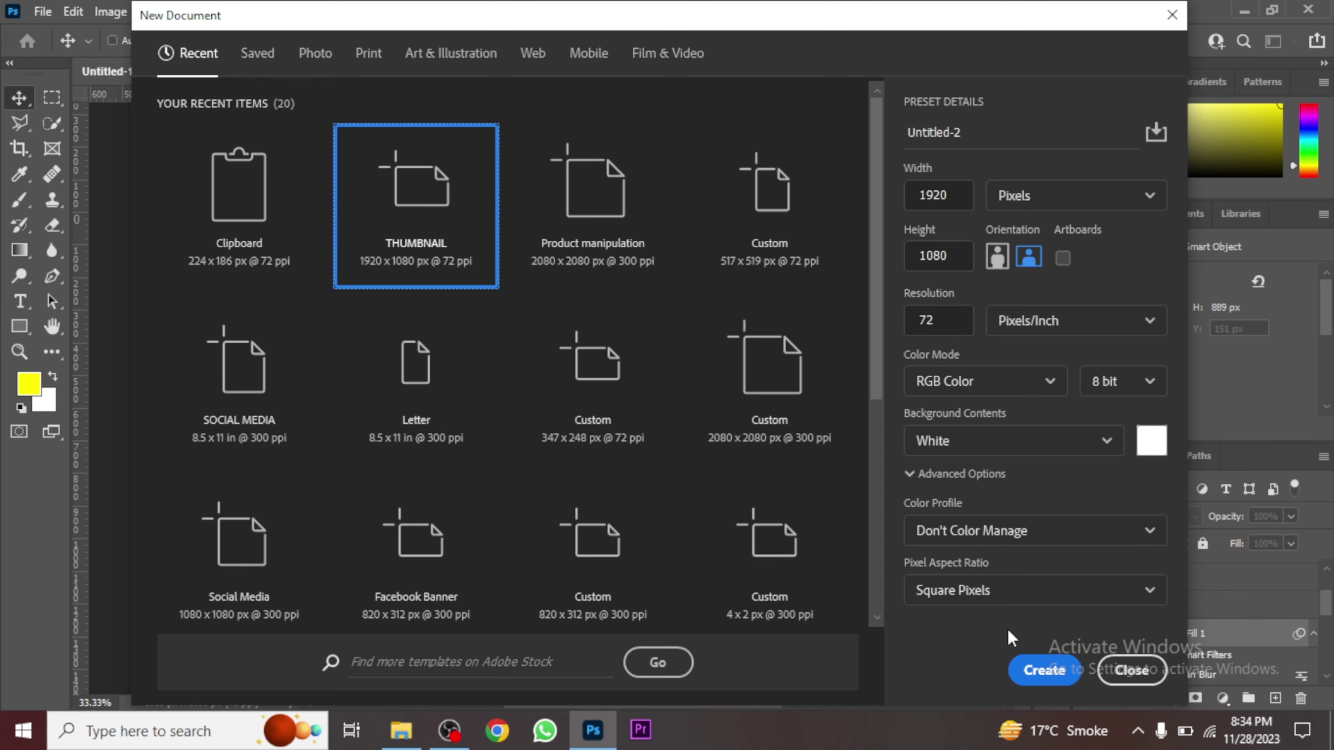
click(1032, 671)
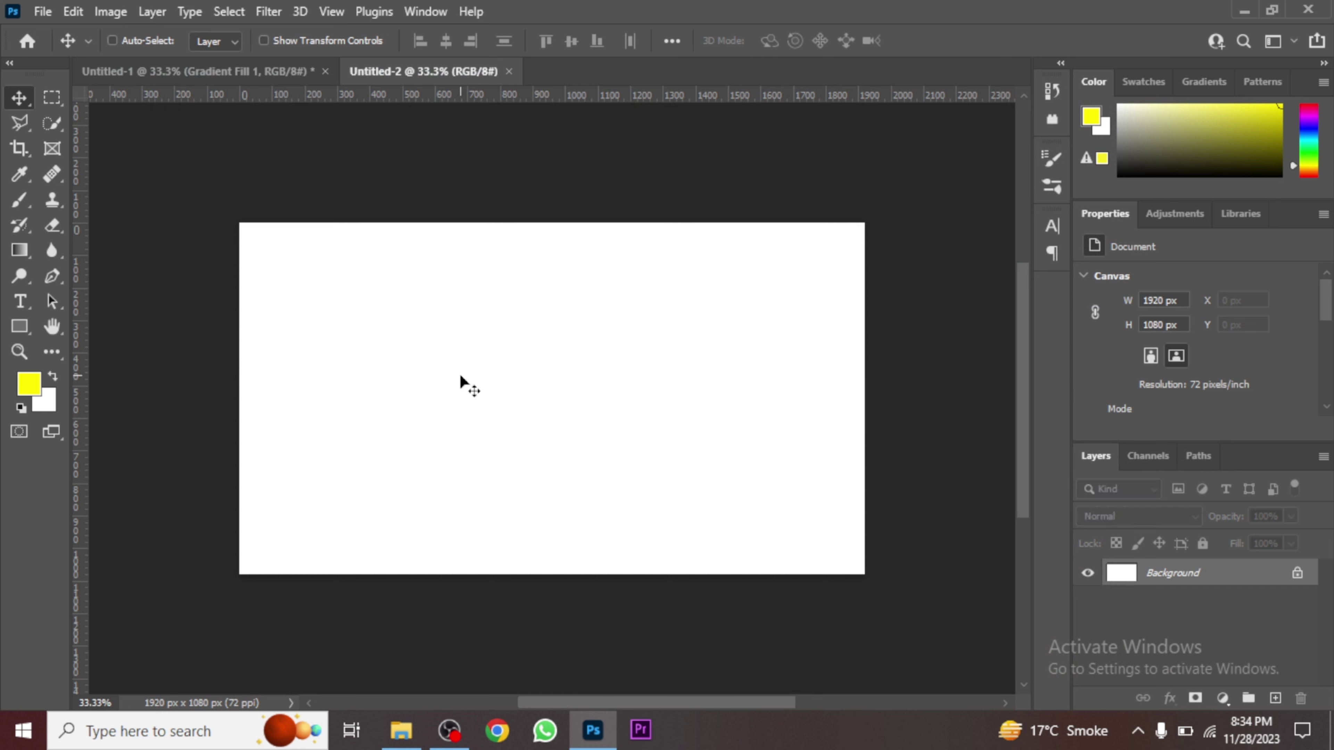
click(399, 736)
- Place the rock photo from Downloads onto the new canvas
click(723, 226)
drag(741, 200, 558, 430)
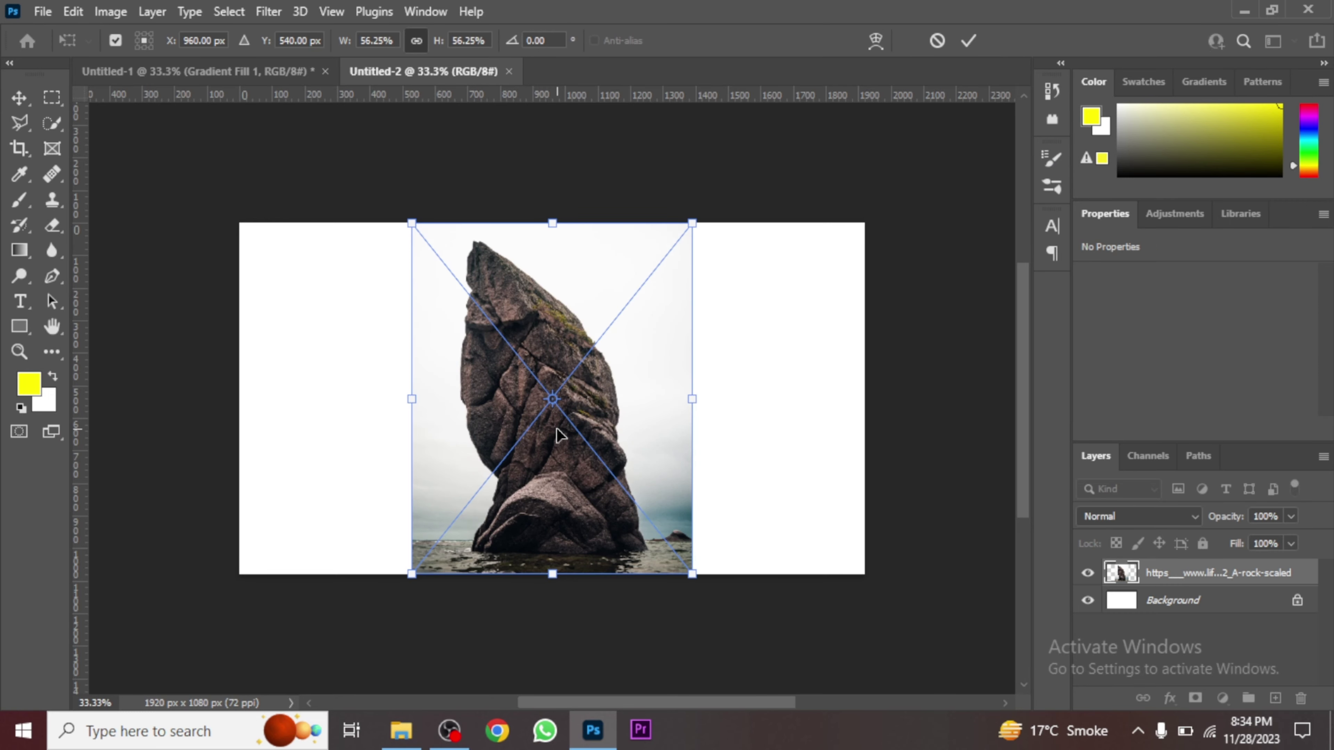
key(Return)
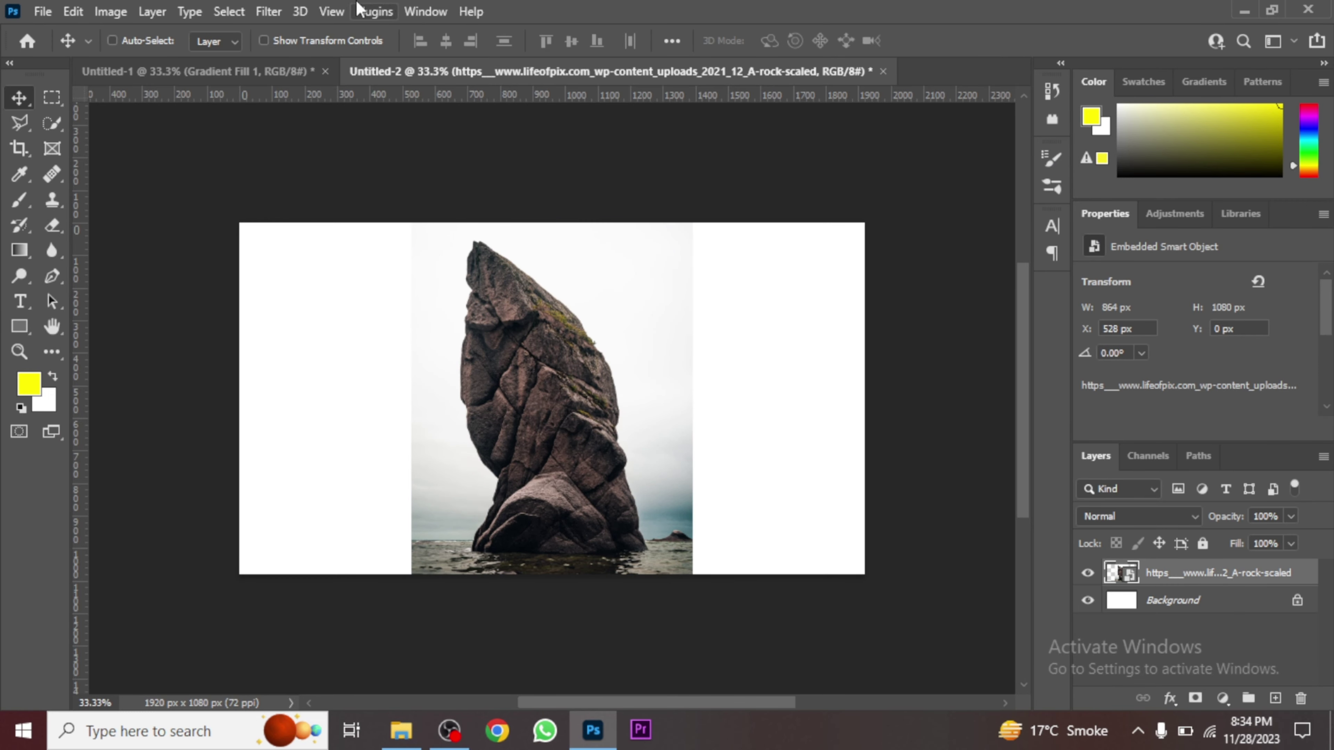
- Mask the rock away from its sky and water with Select Subject, then convert it to a smart object
click(229, 11)
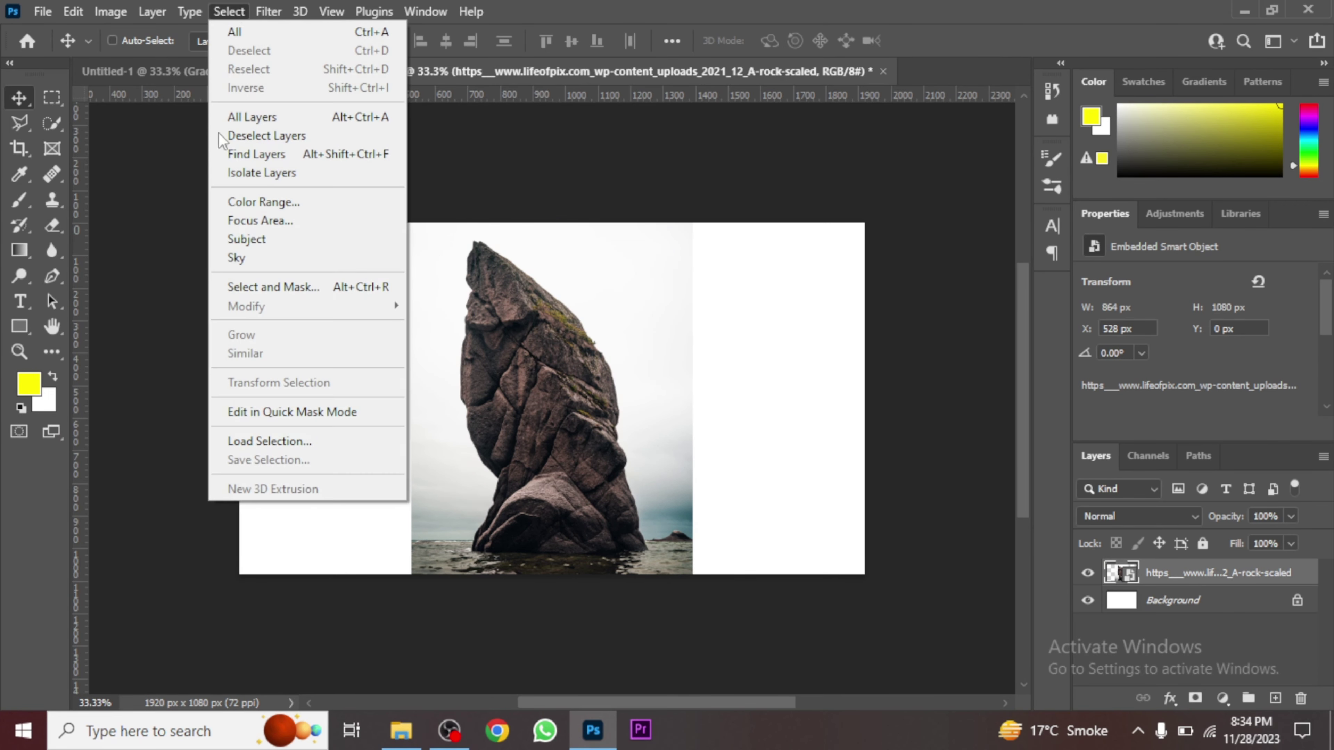
click(237, 235)
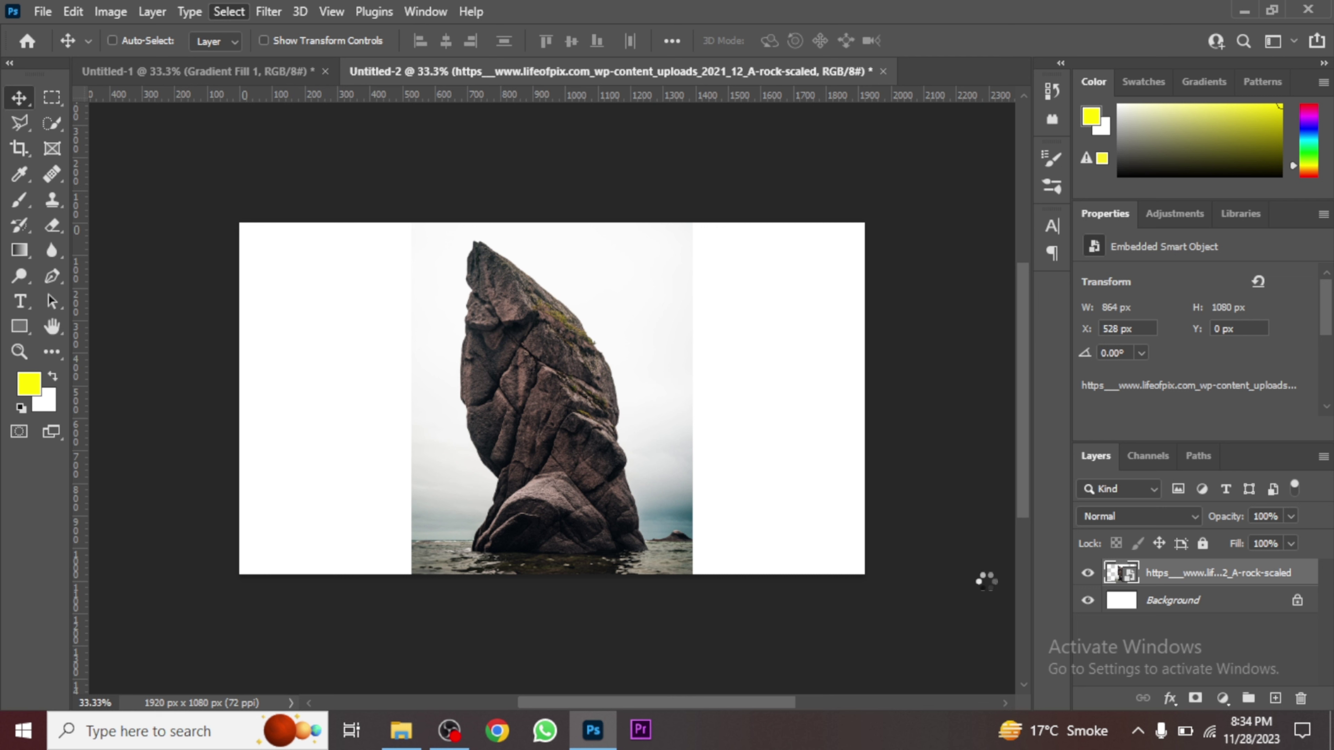
click(1196, 699)
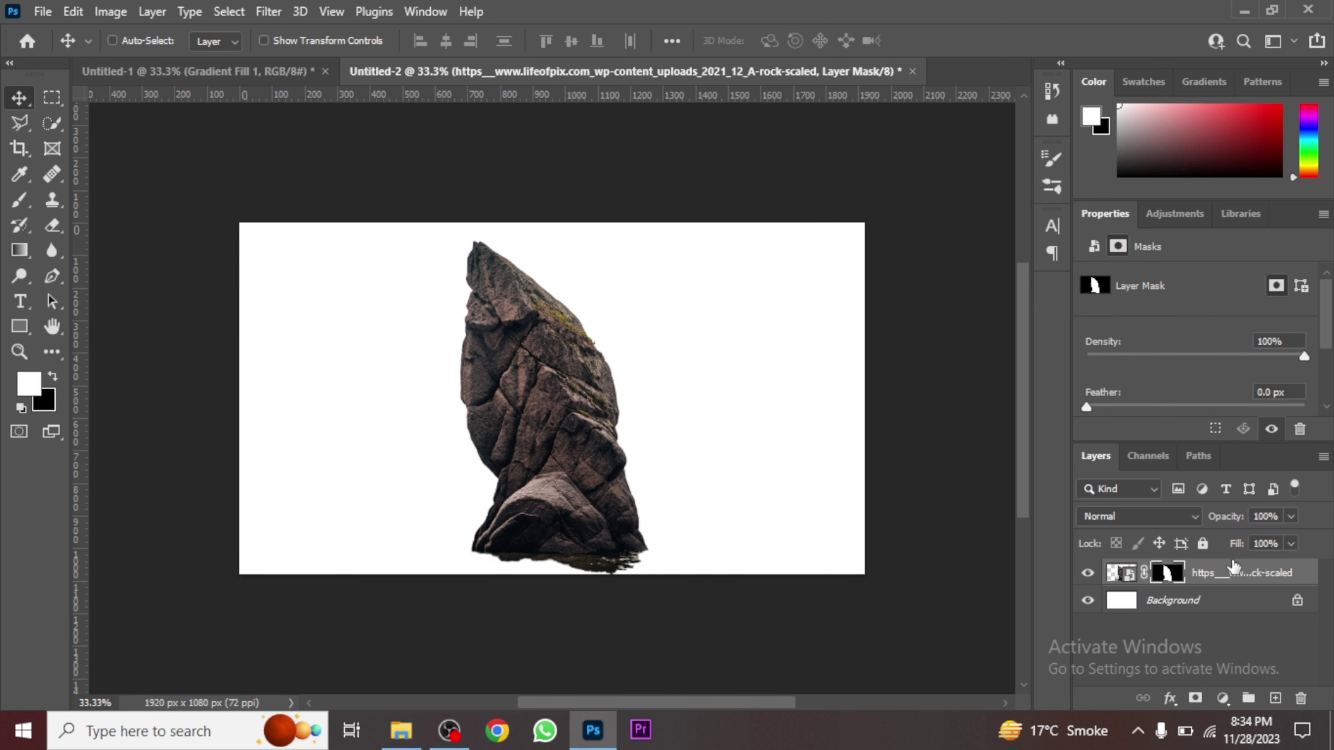
right_click(1226, 570)
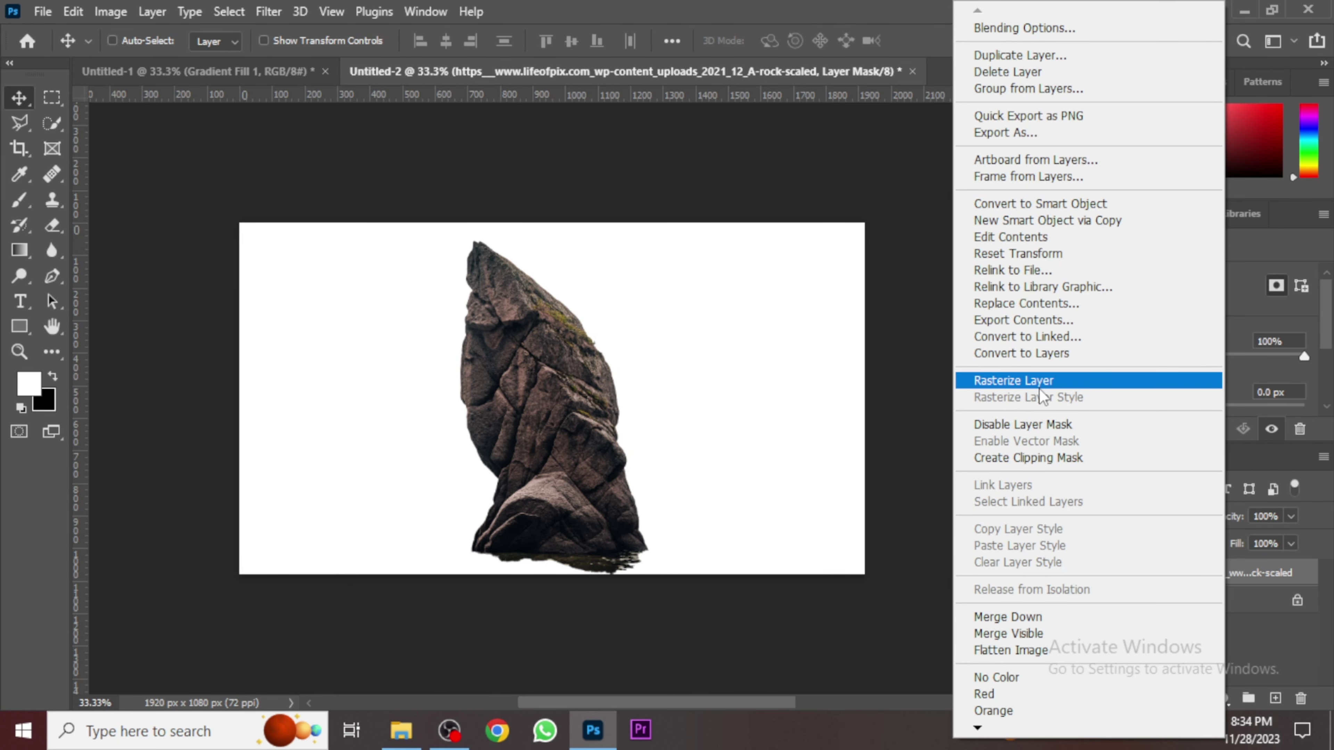
click(1037, 205)
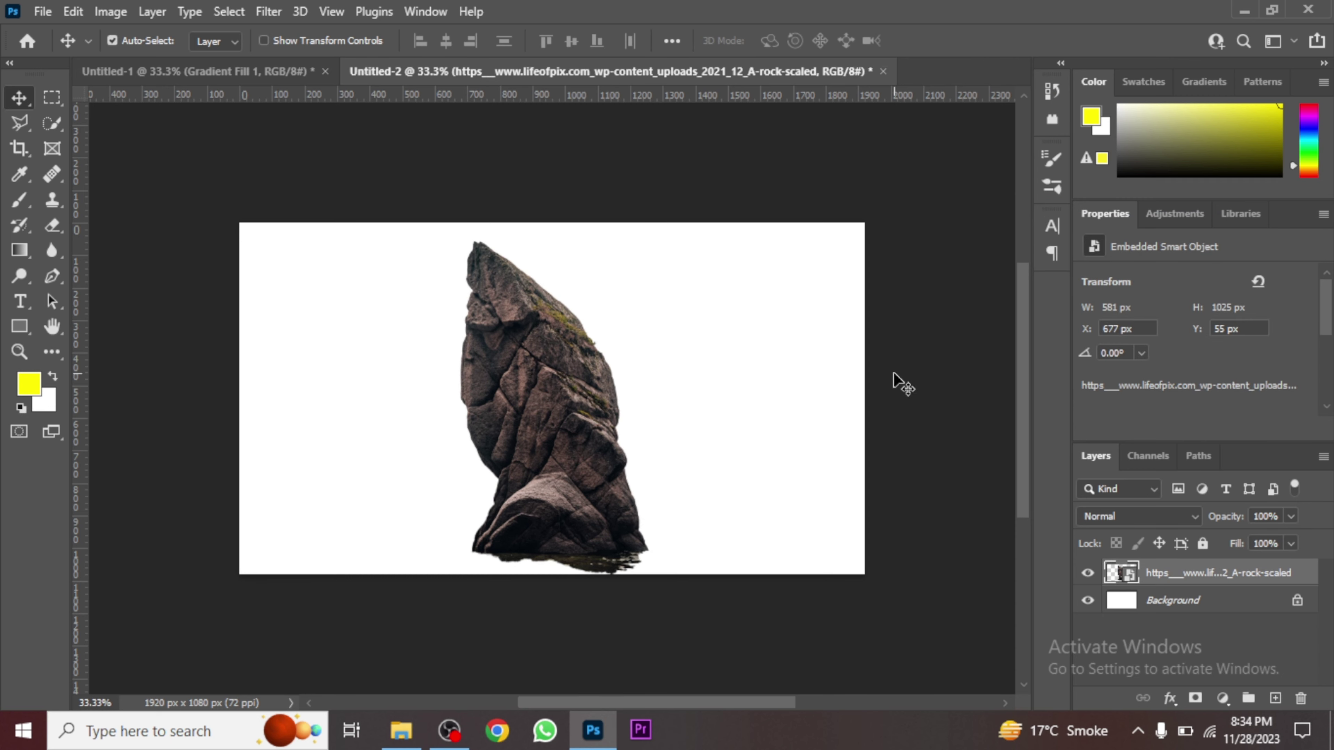
- Rotate the rock about 65° and enlarge it to roughly 140% near the canvas bottom
key(ctrl+t)
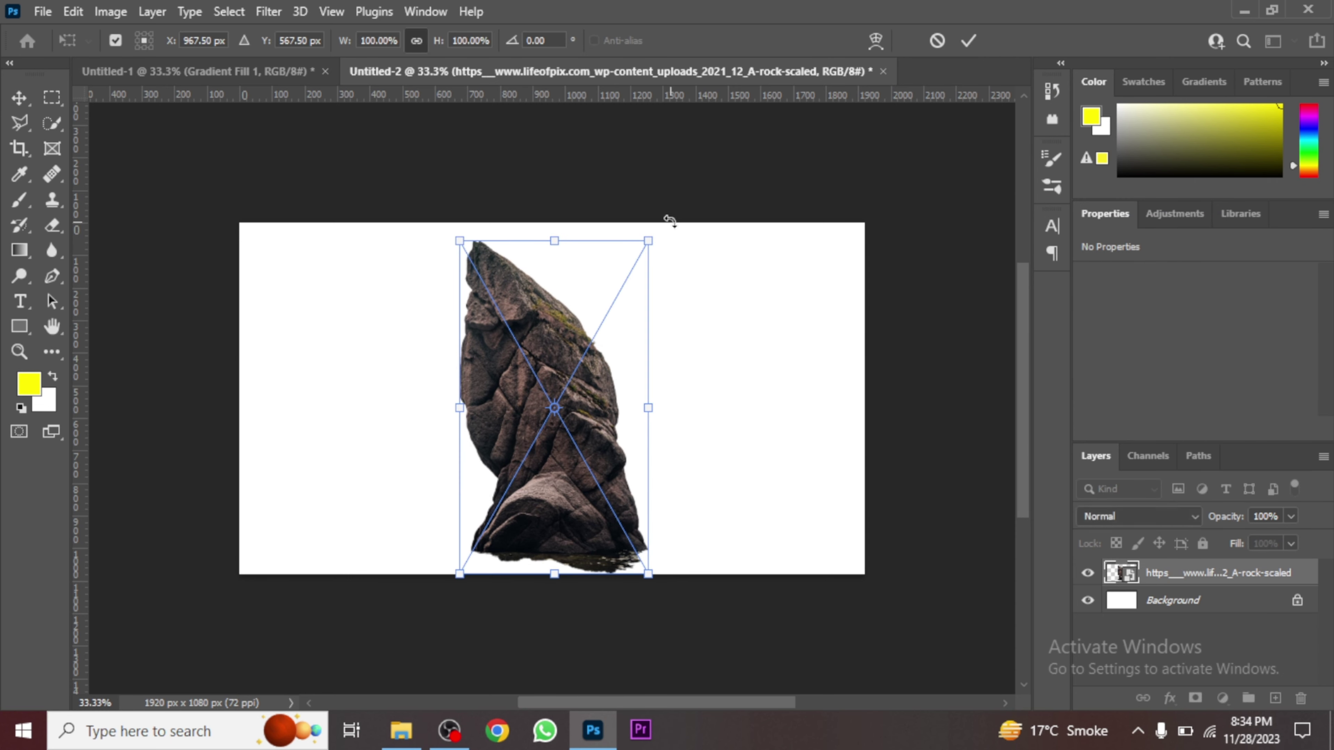
drag(669, 221, 449, 246)
drag(537, 391, 534, 540)
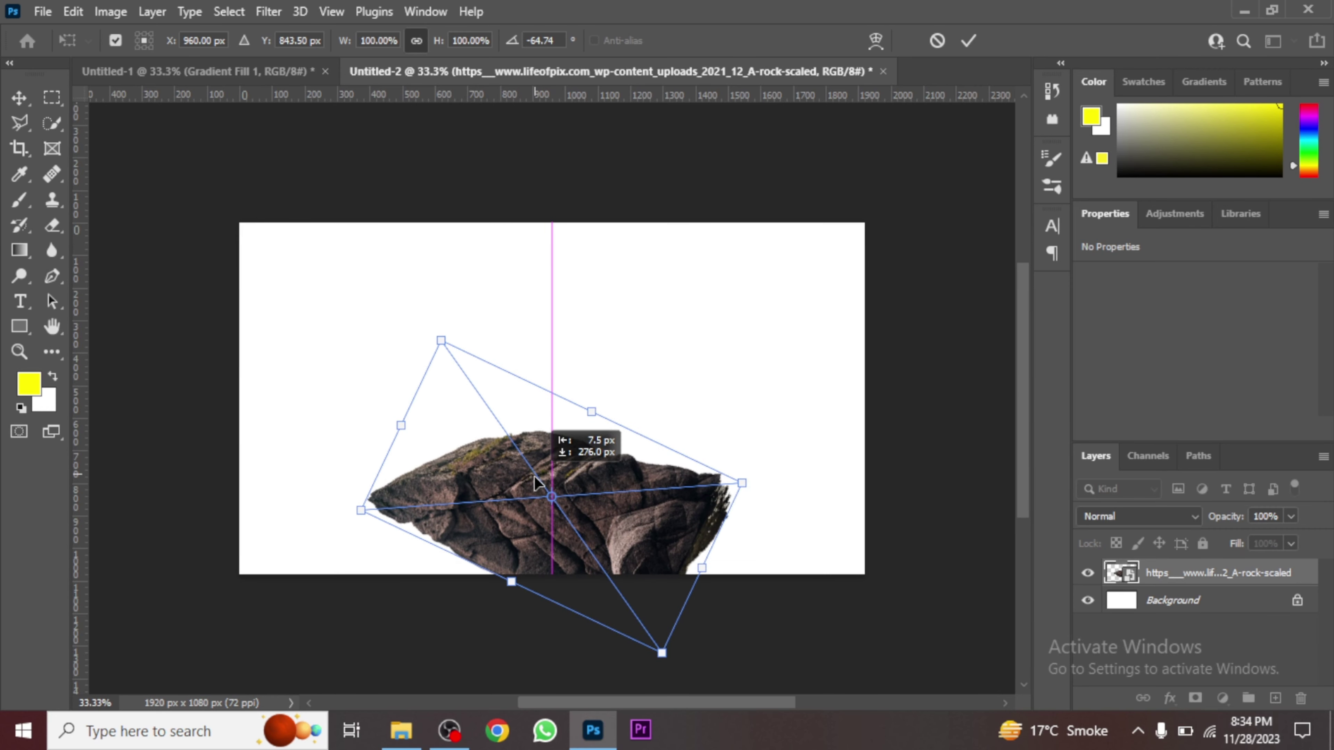
drag(418, 343, 423, 383)
drag(568, 460, 581, 412)
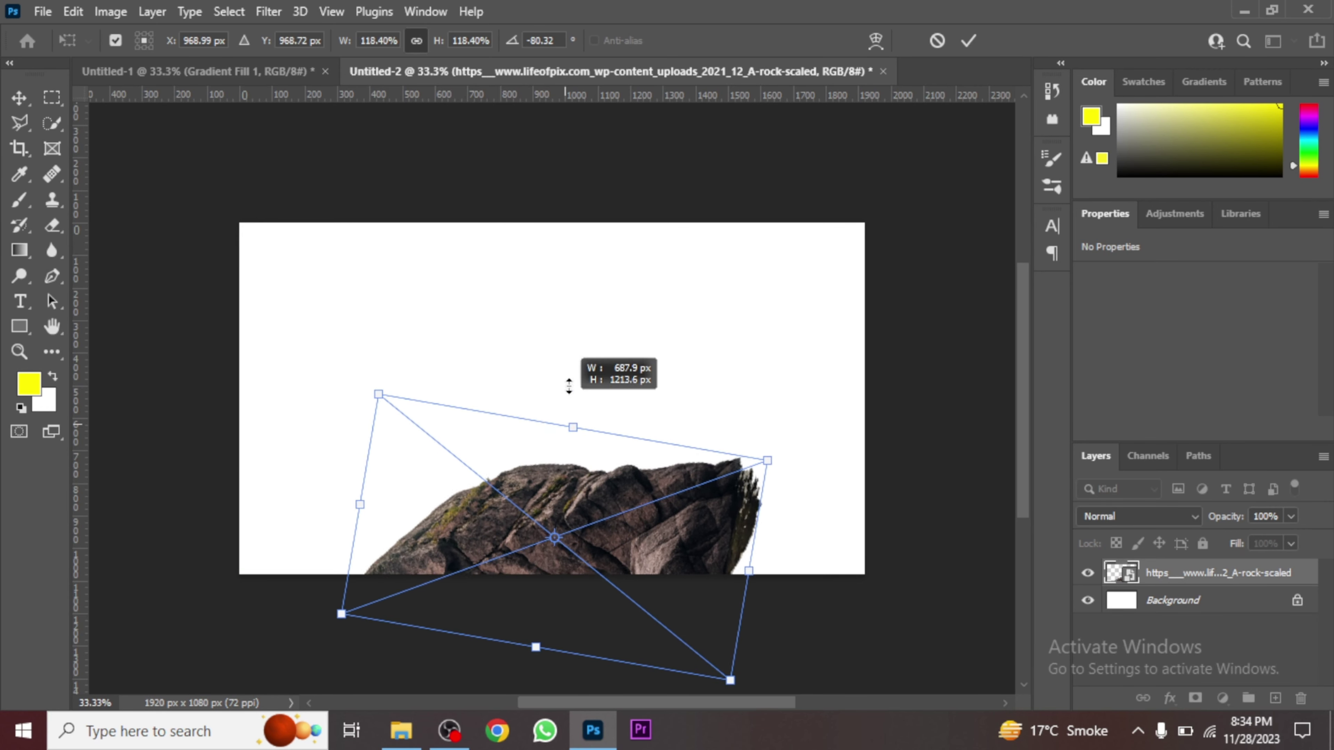
drag(555, 510, 547, 541)
drag(771, 446, 808, 504)
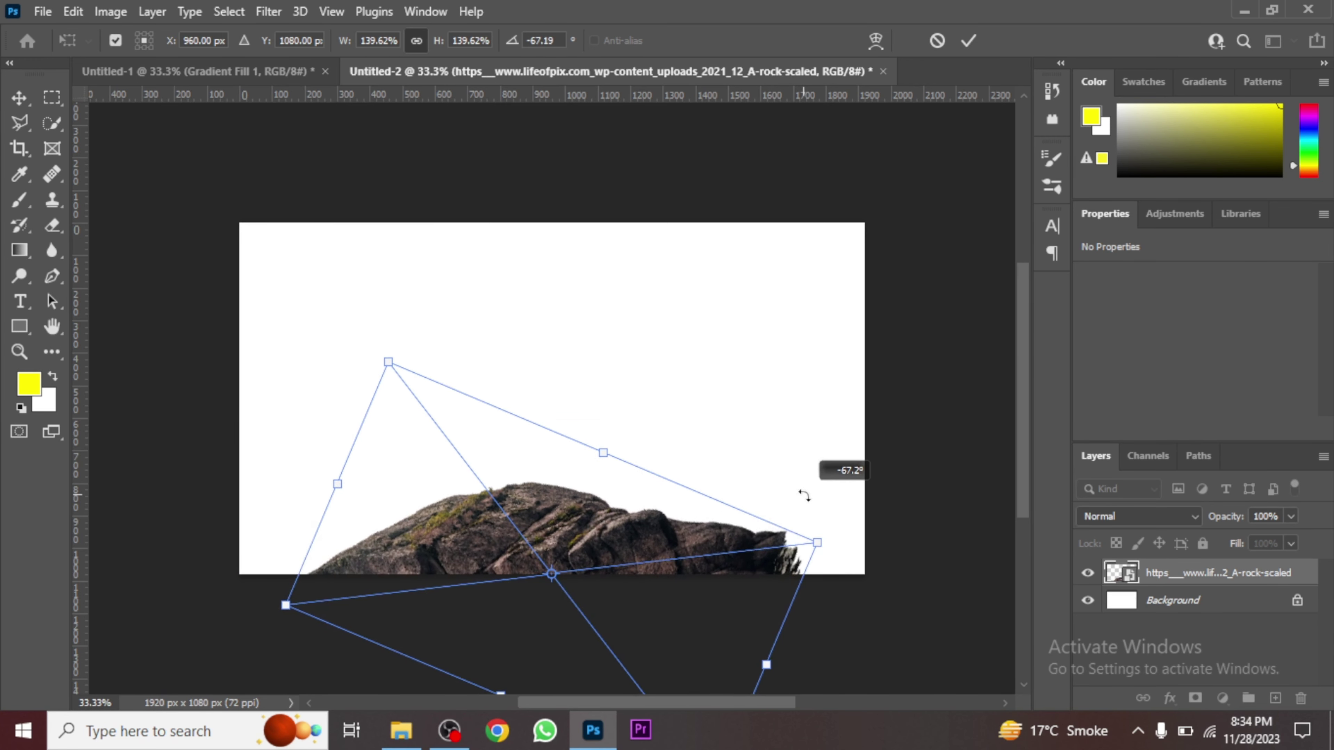
- Refine the rock to about 156% scale and -62° rotation along the bottom edge, and commit
drag(707, 526, 720, 532)
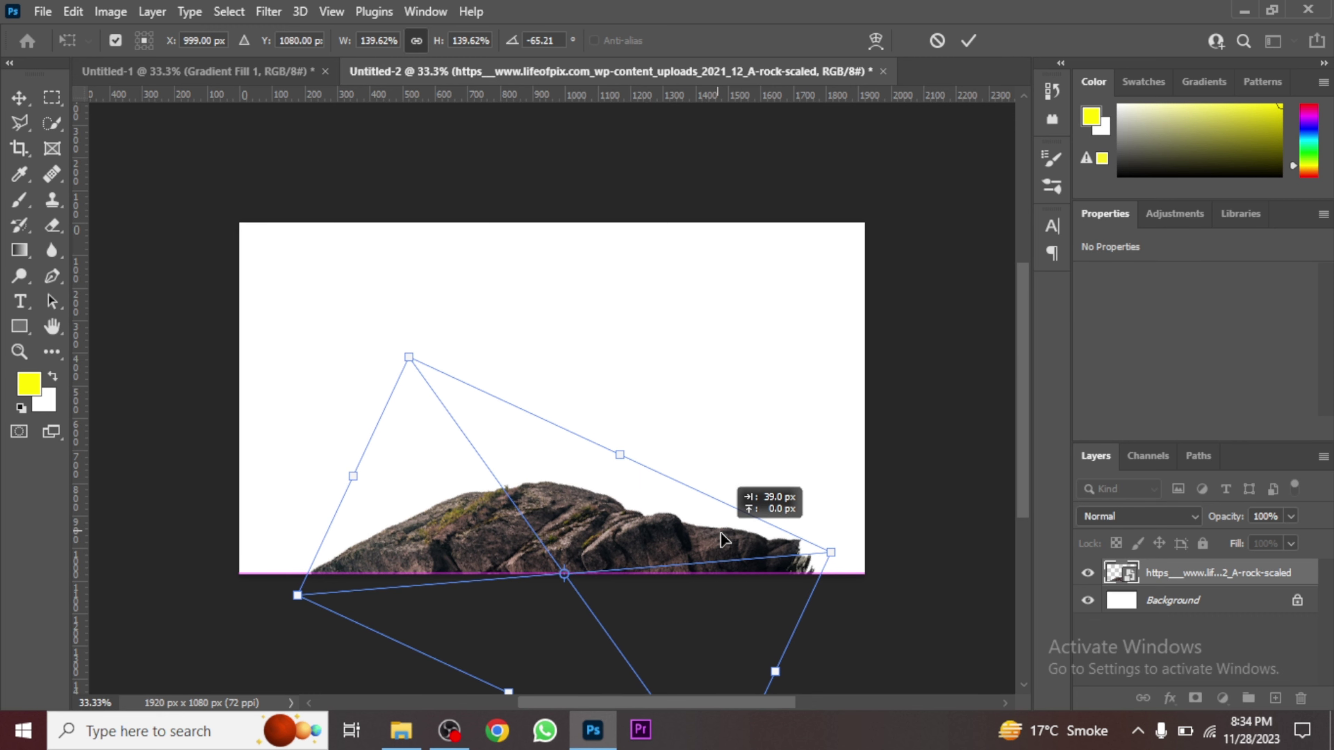
drag(630, 439, 633, 446)
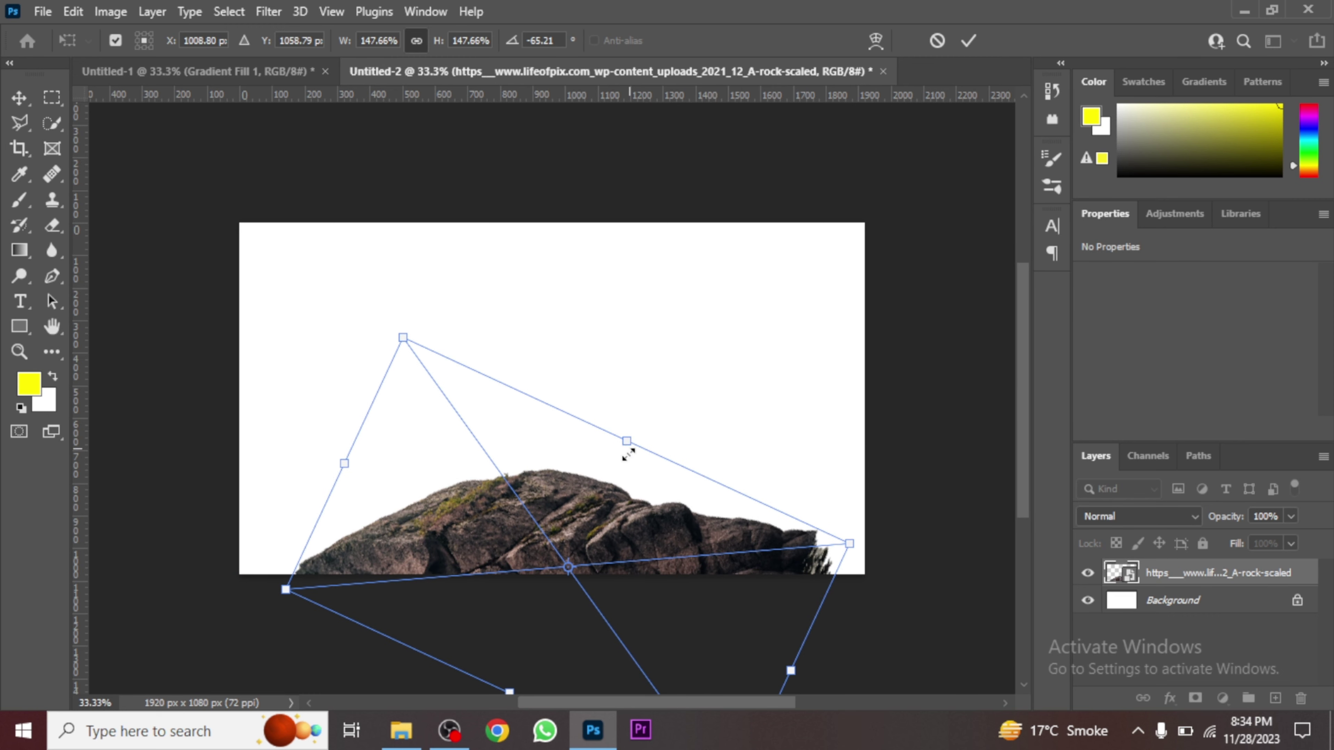
mouse_move(630, 497)
mouse_down()
mouse_move(645, 513)
mouse_move(653, 504)
mouse_up()
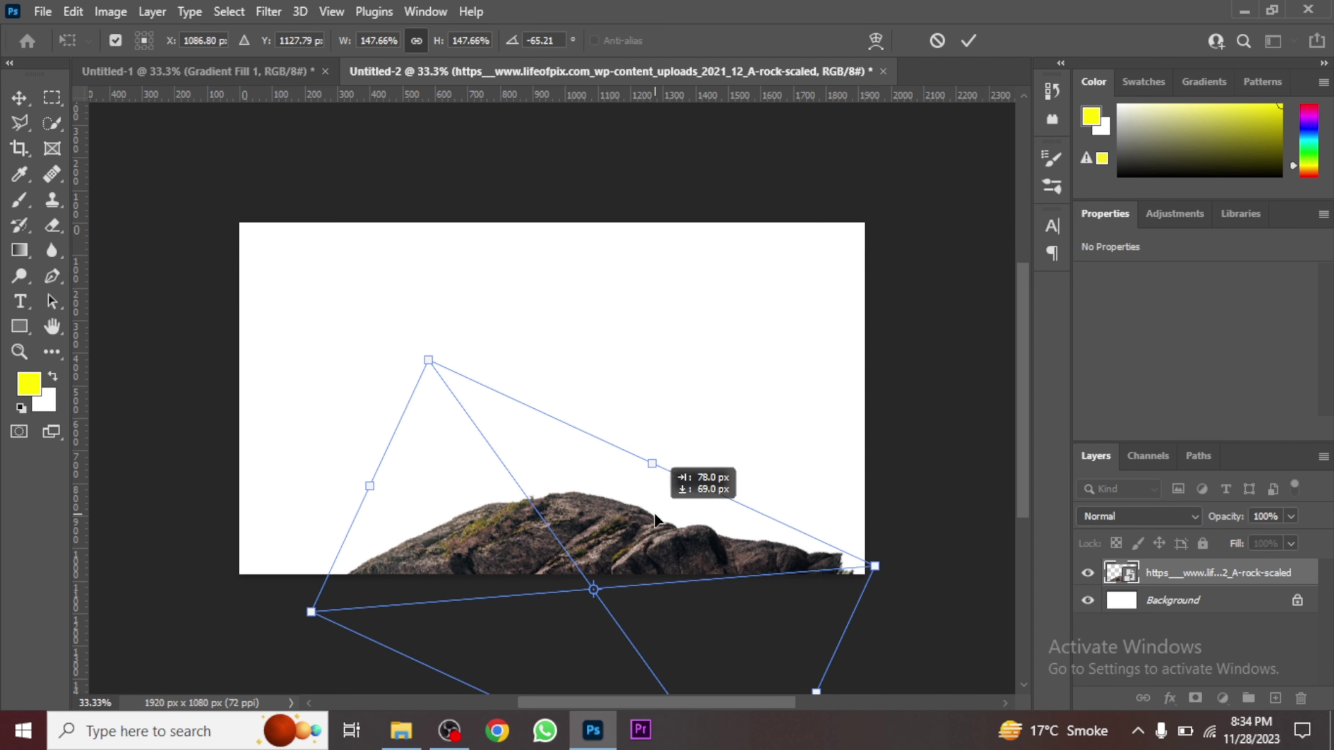
drag(660, 455, 654, 437)
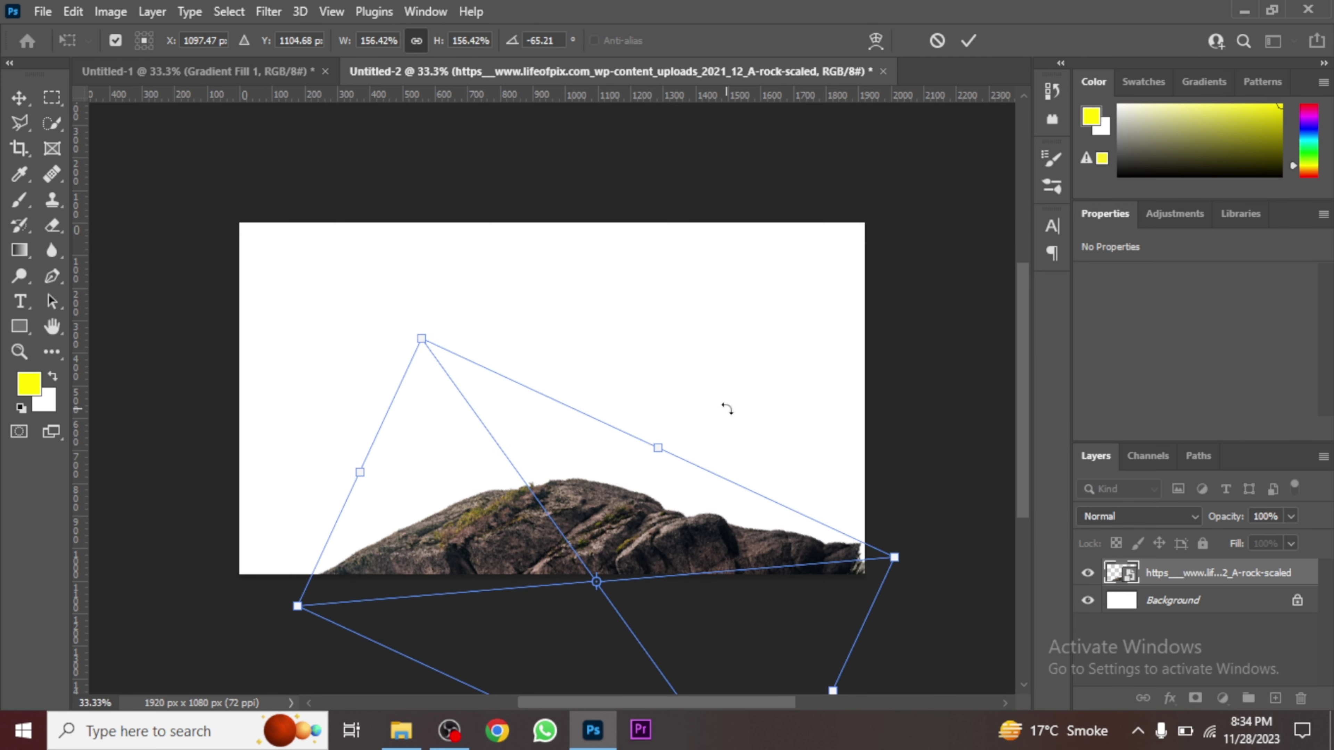
mouse_move(727, 409)
mouse_down()
mouse_move(738, 438)
mouse_move(724, 425)
mouse_up()
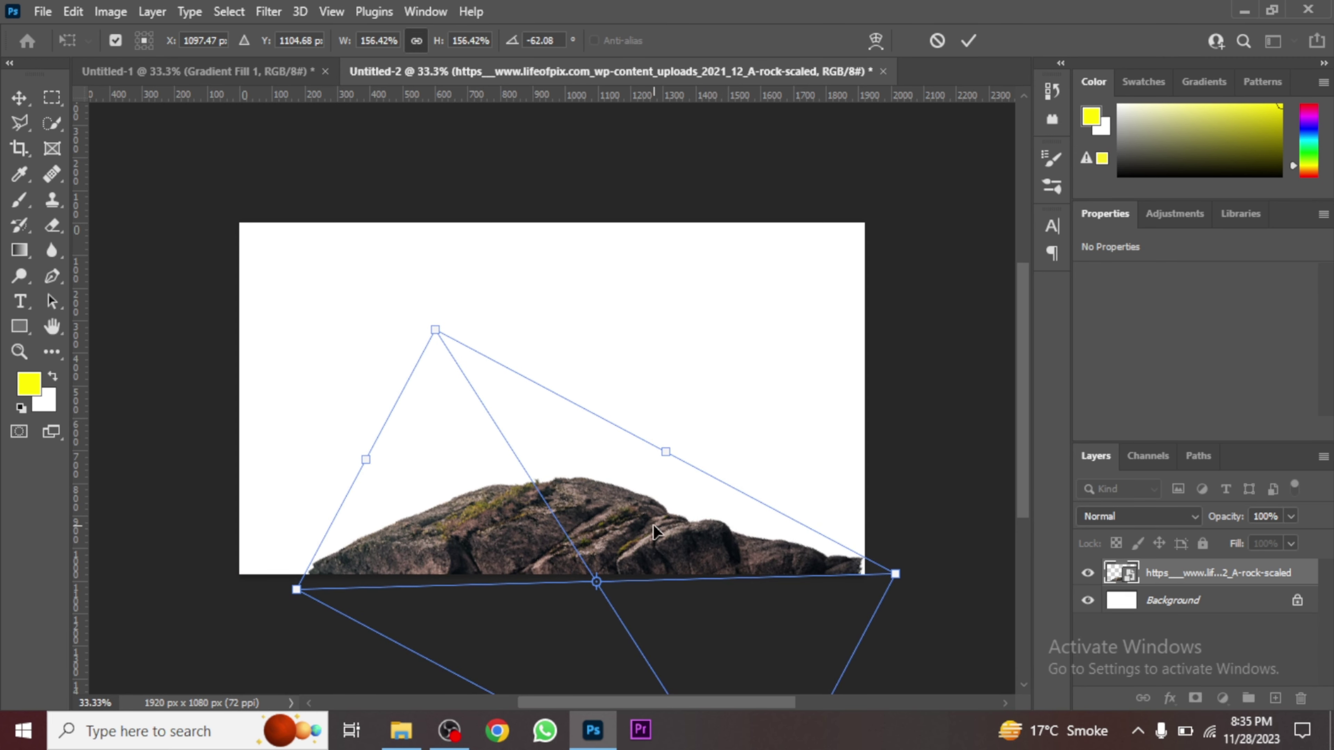
drag(652, 524, 653, 548)
key(Return)
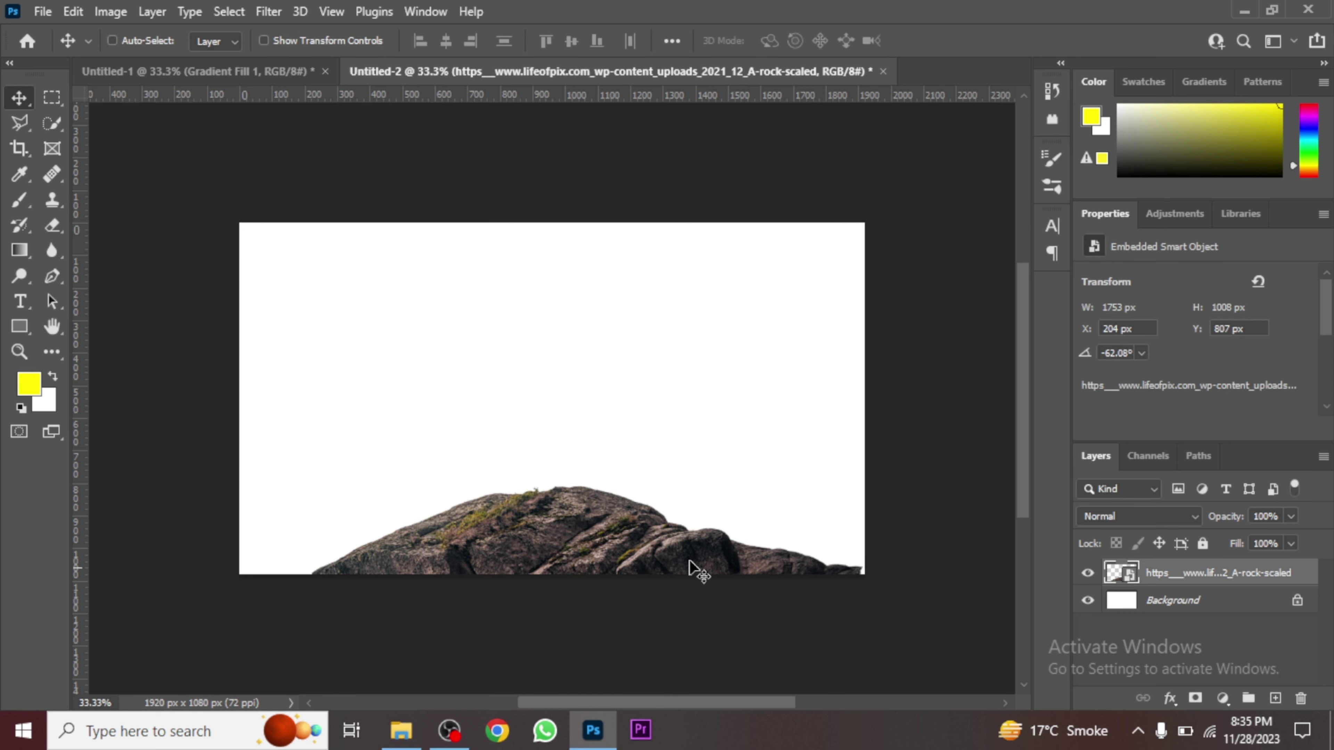
- Place the dark forest photo, stretch it to cover the canvas, and layer it below the rock
click(401, 731)
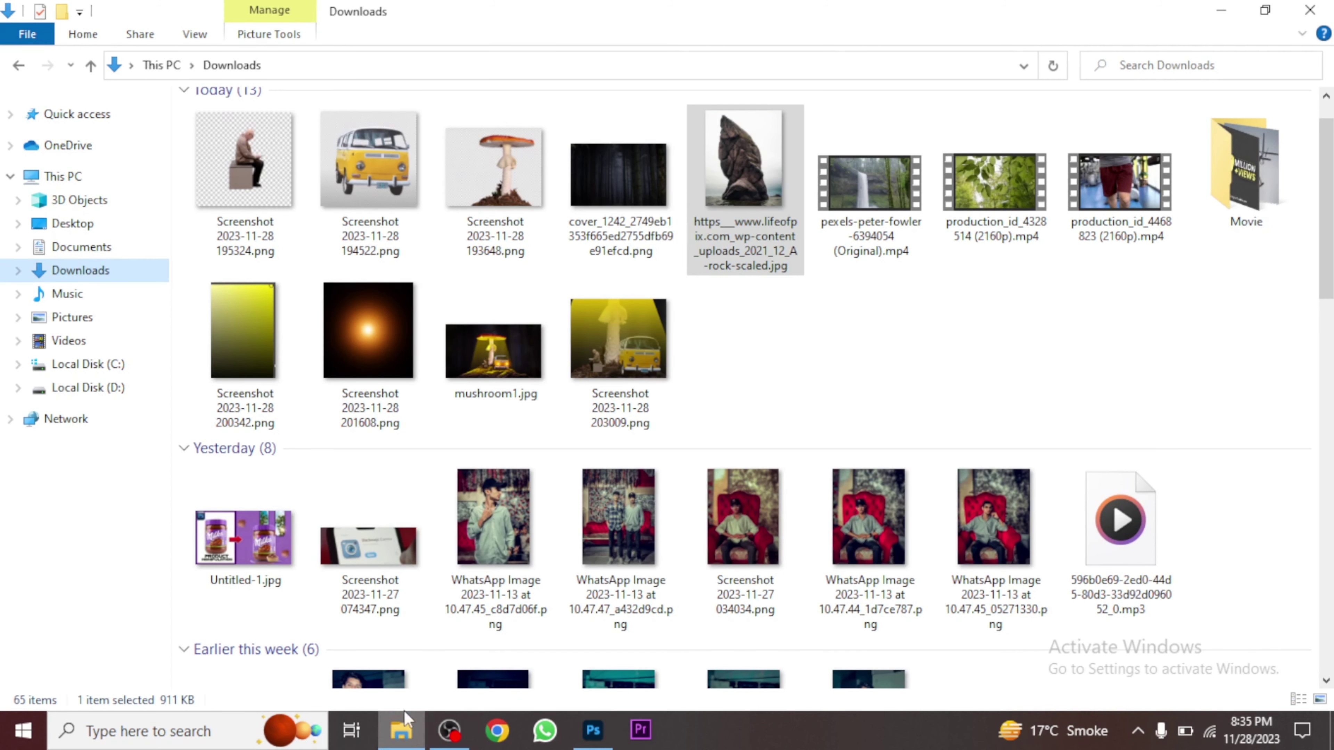
mouse_move(600, 202)
mouse_down()
mouse_move(592, 728)
mouse_move(502, 375)
mouse_up()
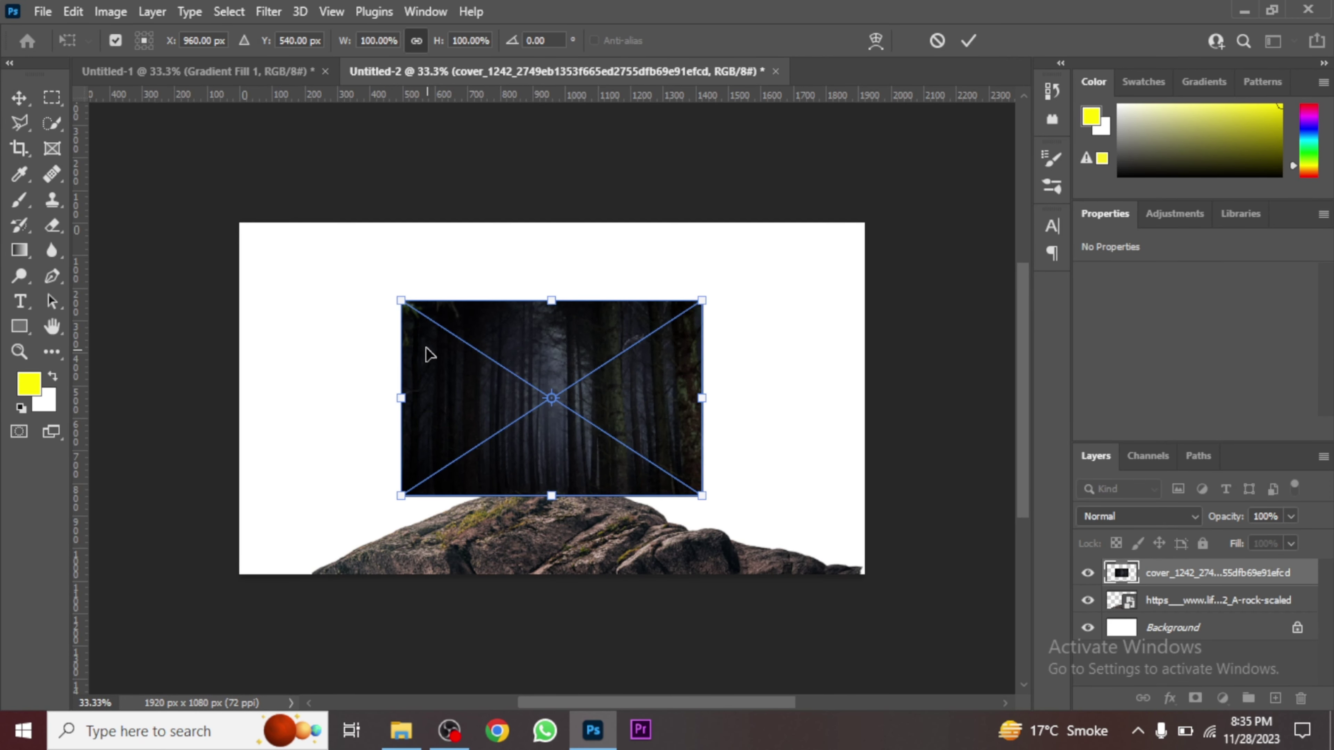
drag(400, 300, 203, 224)
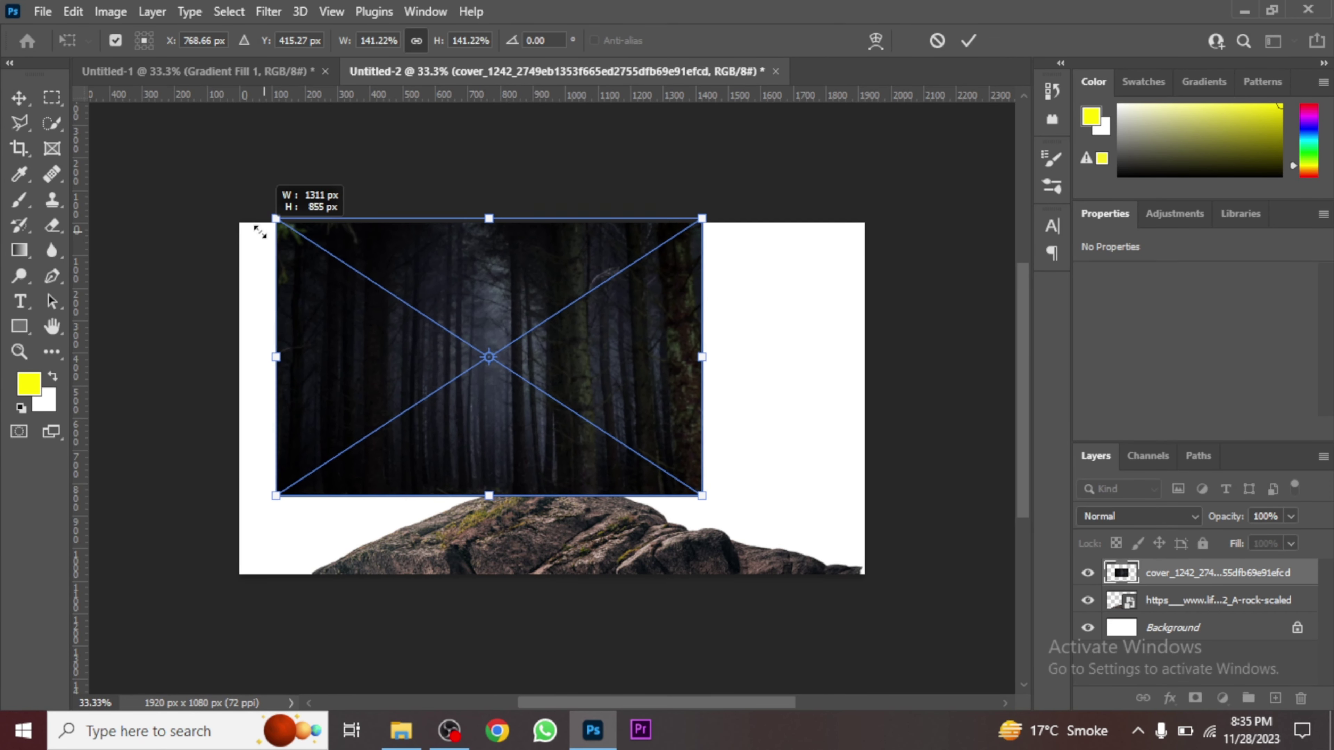
drag(454, 274, 459, 352)
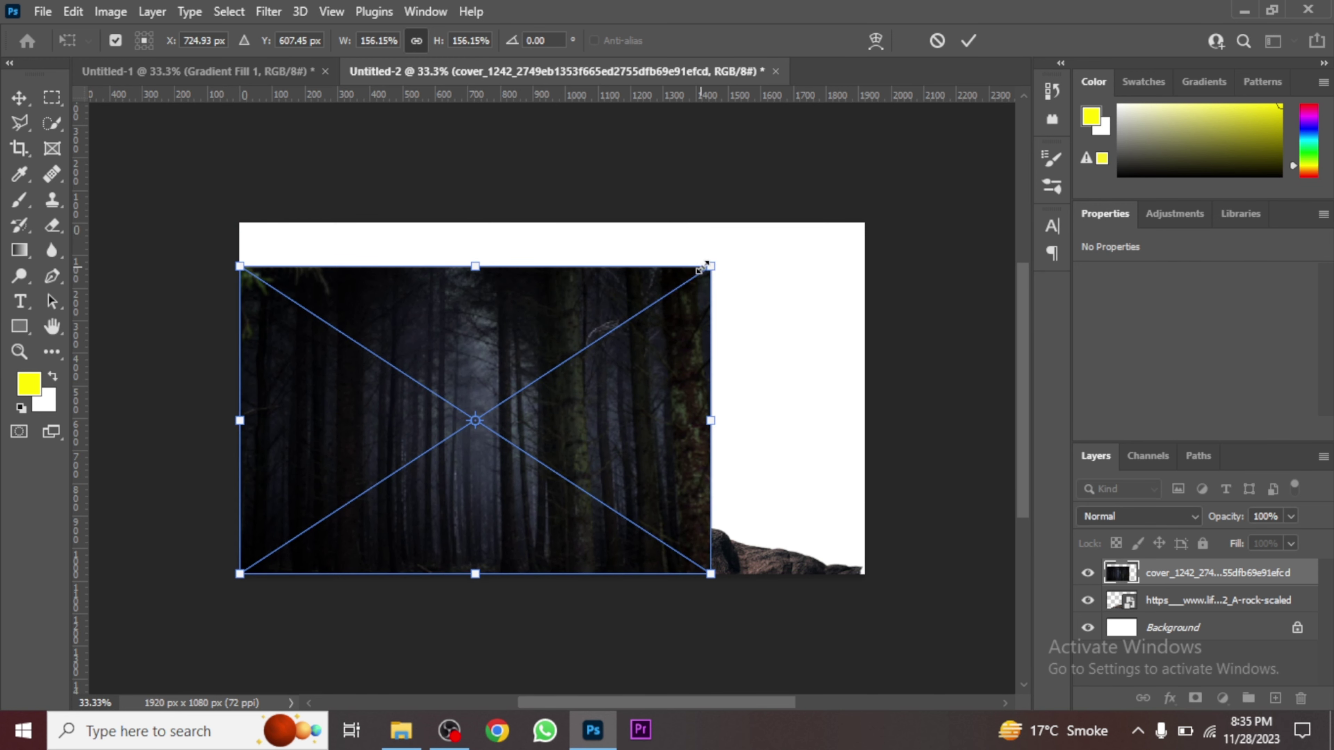
drag(707, 267, 931, 268)
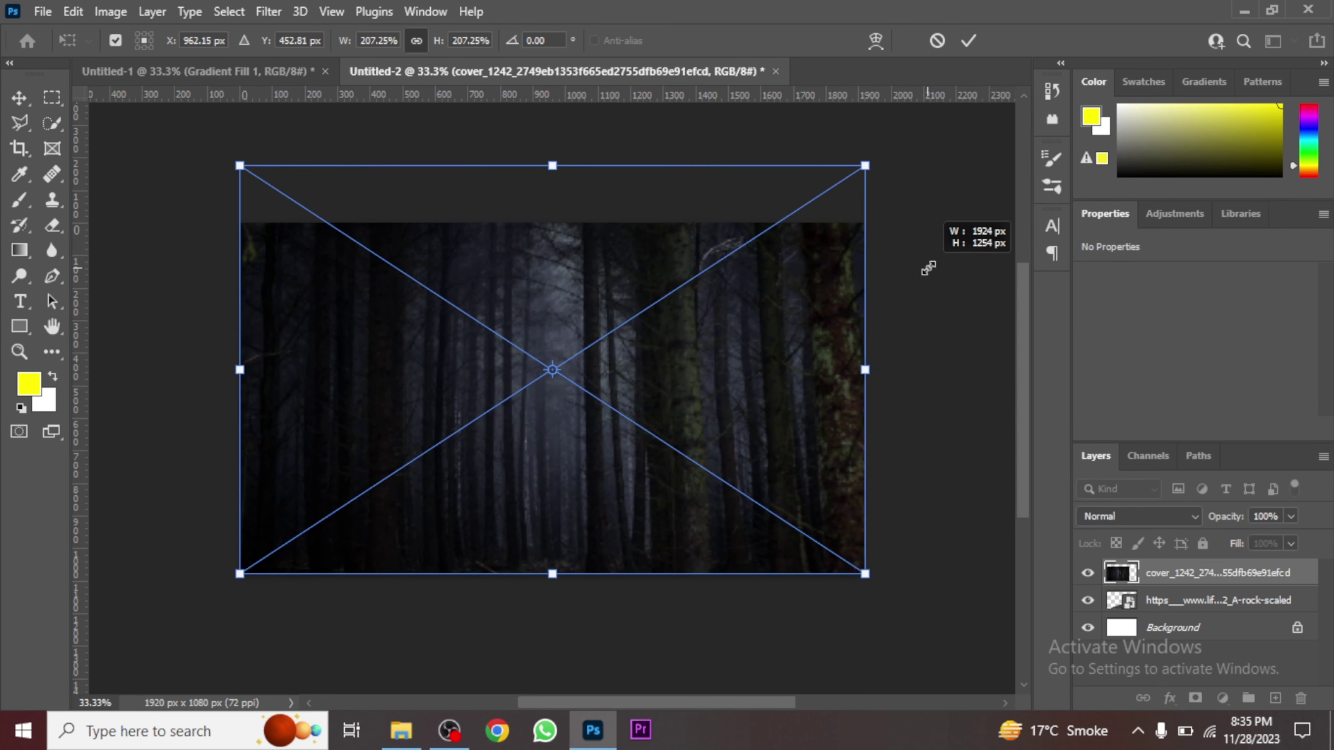
key(Return)
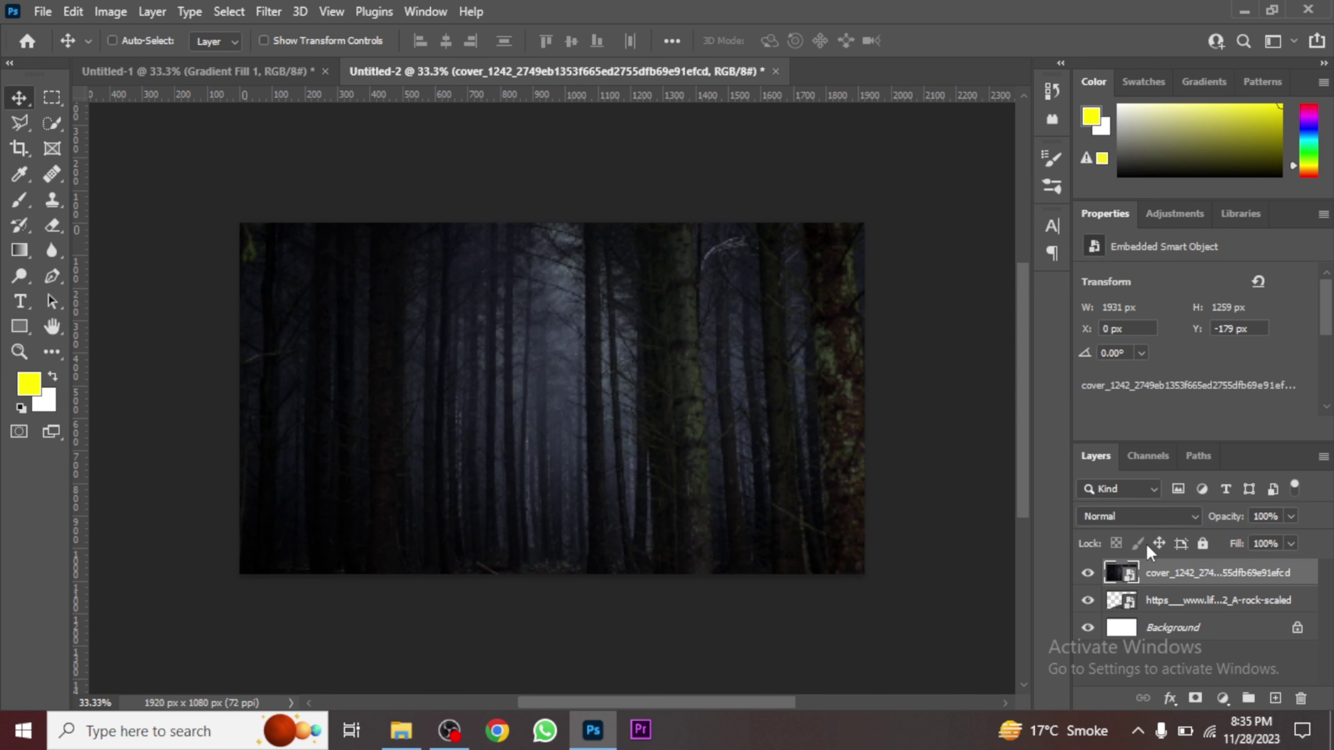
drag(1158, 573, 1154, 622)
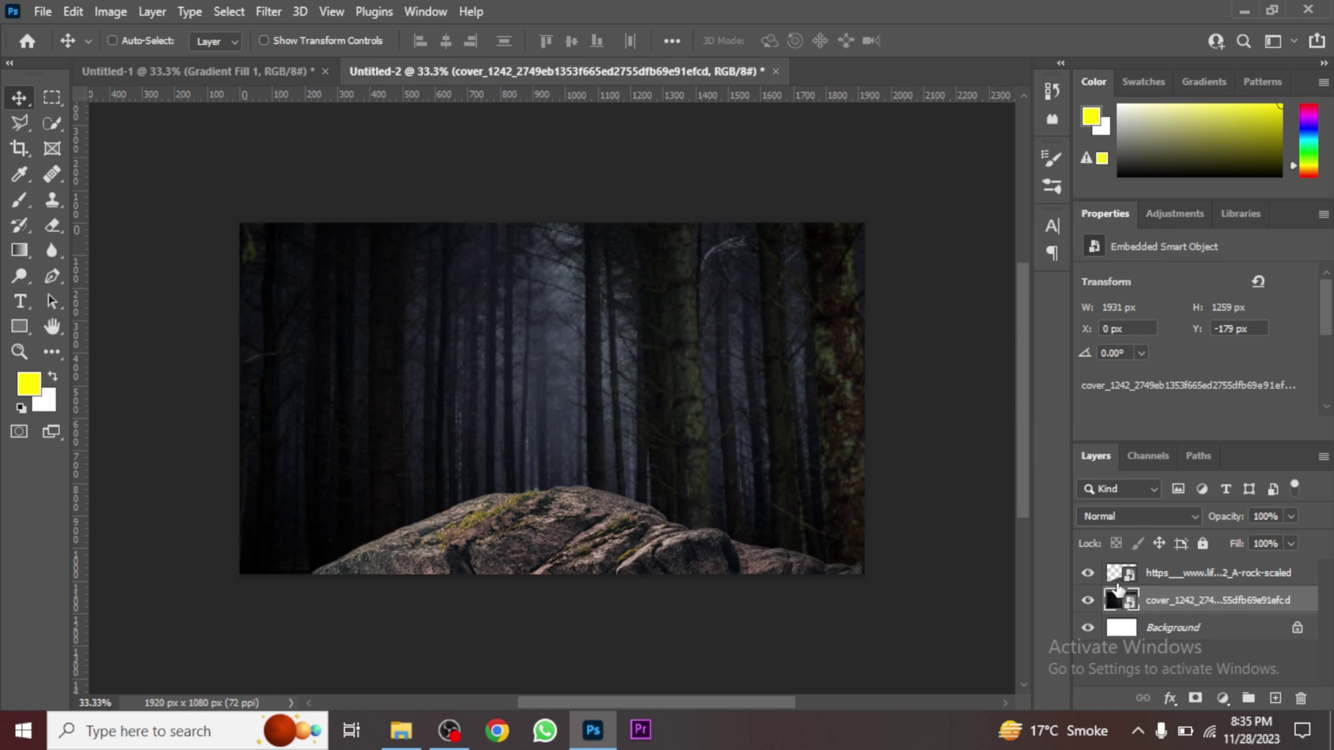
- Blur the forest layer with a 16.6 px Gaussian Blur
click(268, 11)
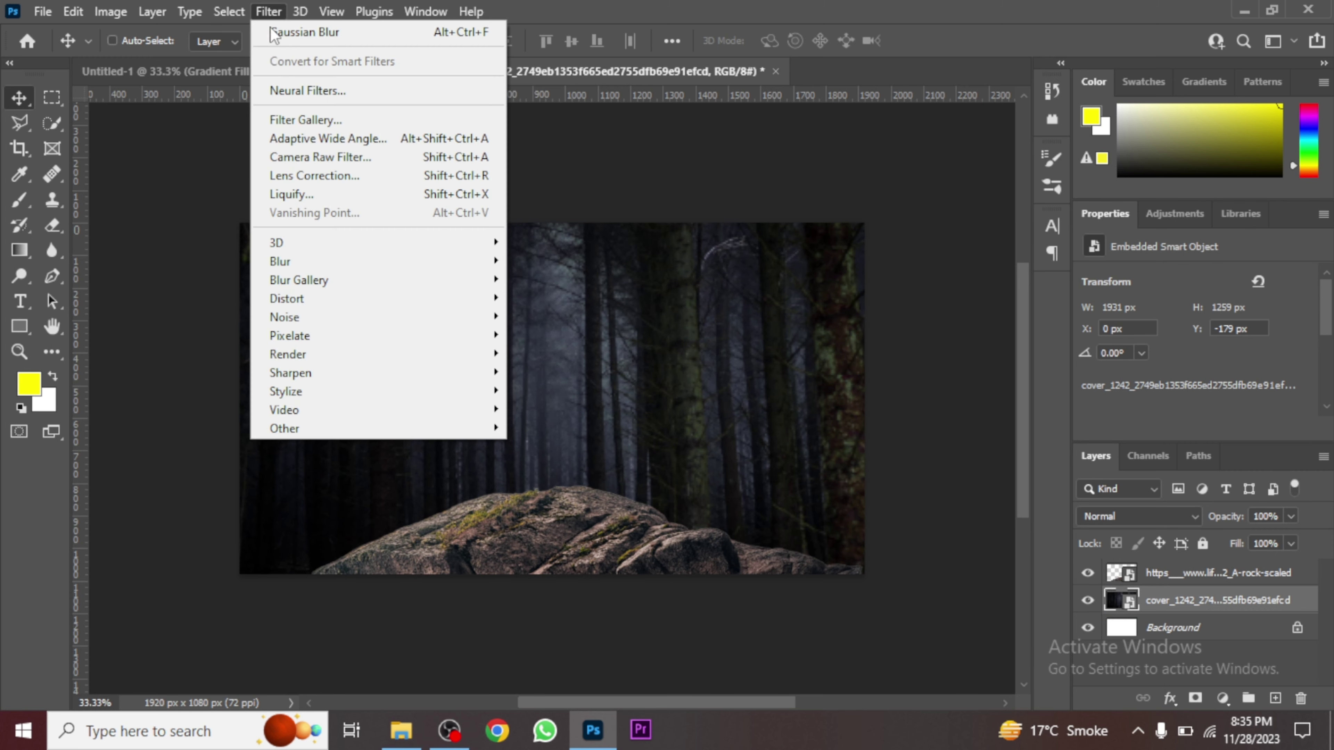
mouse_move(313, 261)
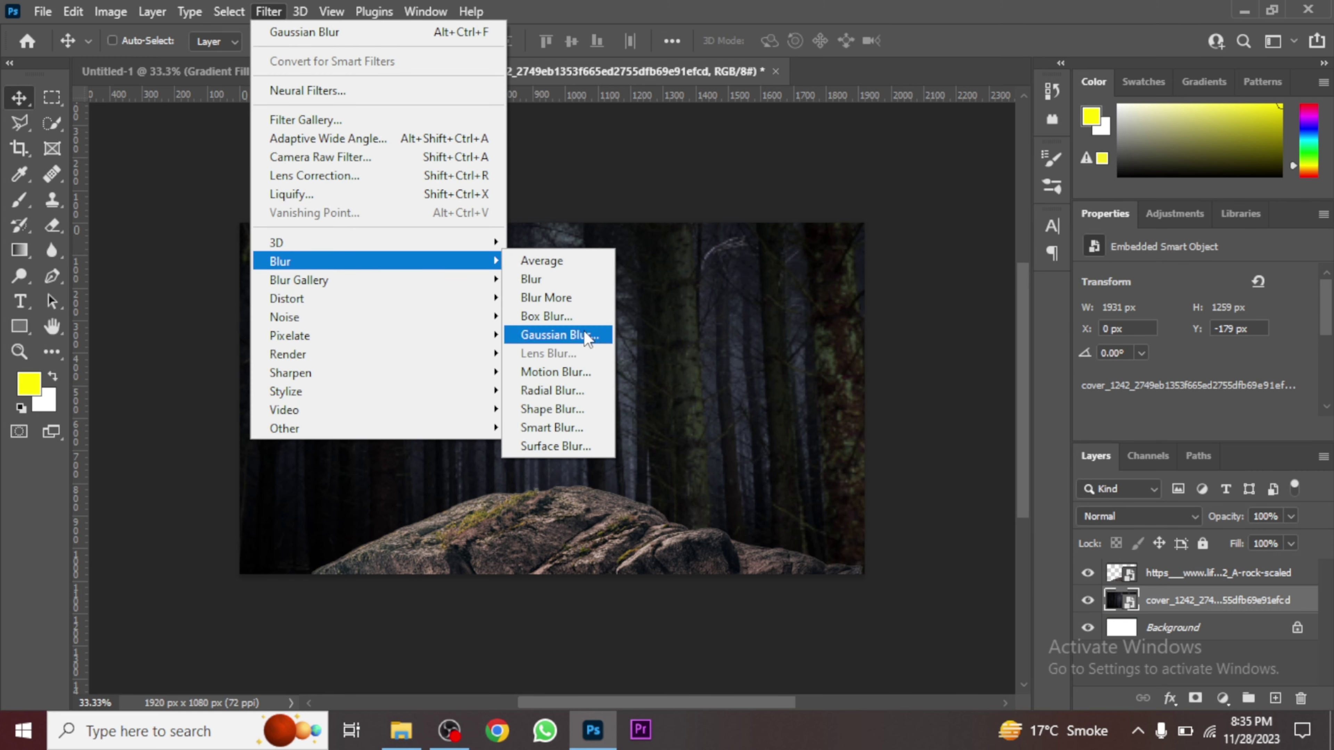
click(586, 334)
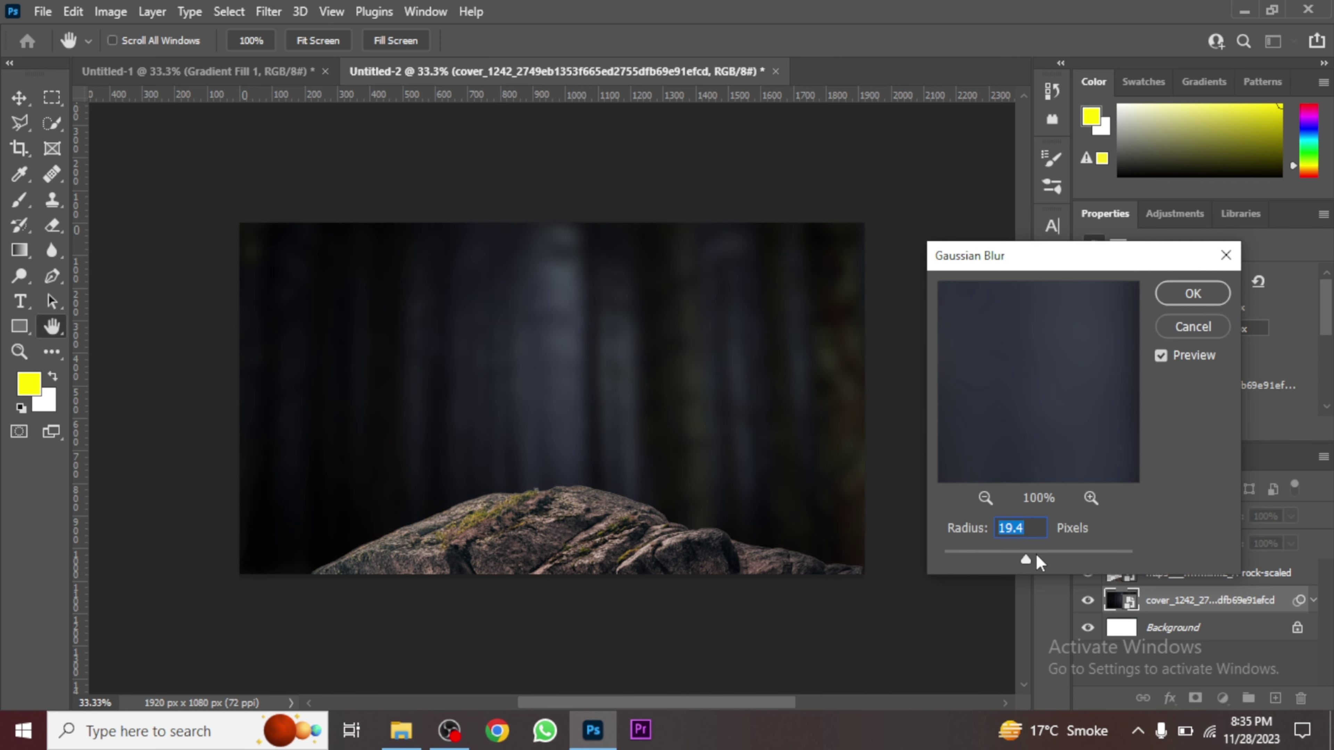
drag(1022, 565, 1026, 559)
click(1191, 291)
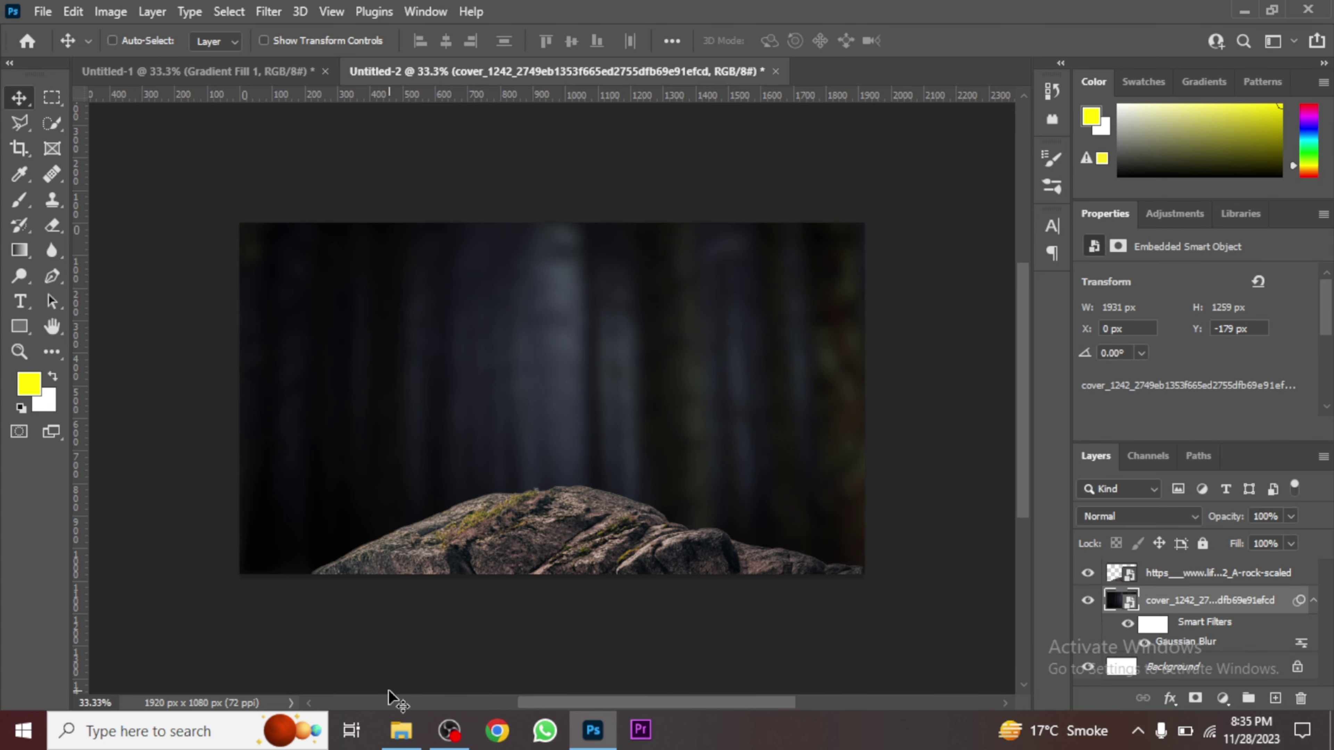
mouse_move(401, 731)
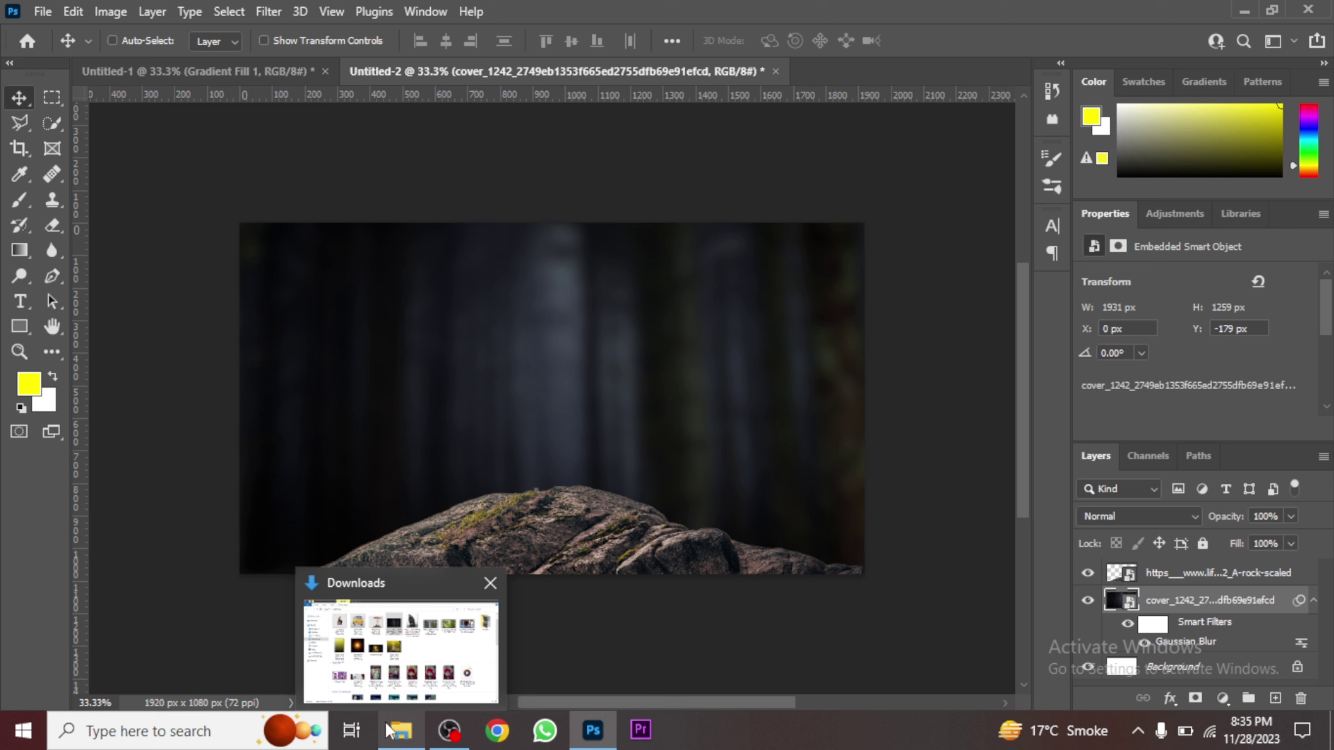
click(390, 730)
- Open the mushroom image as its own document and select the mushroom with Select Subject
click(487, 160)
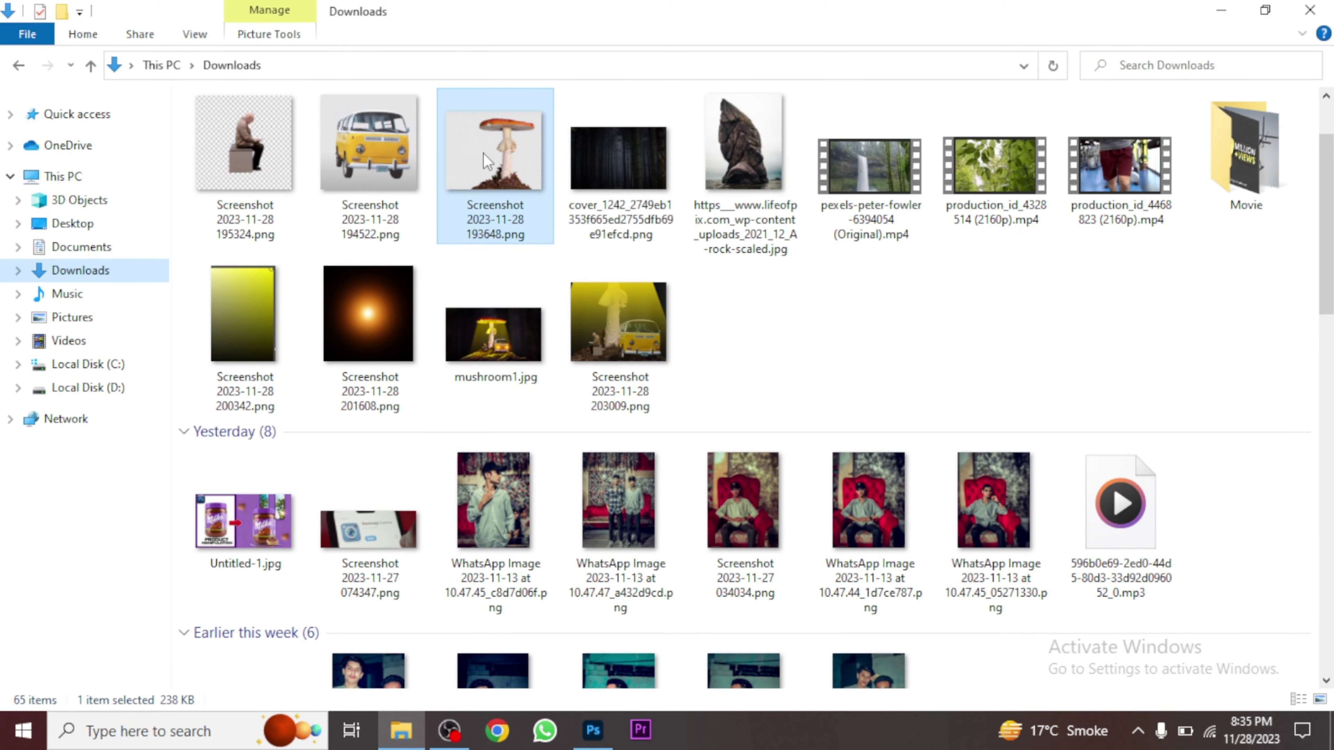
drag(487, 160, 537, 493)
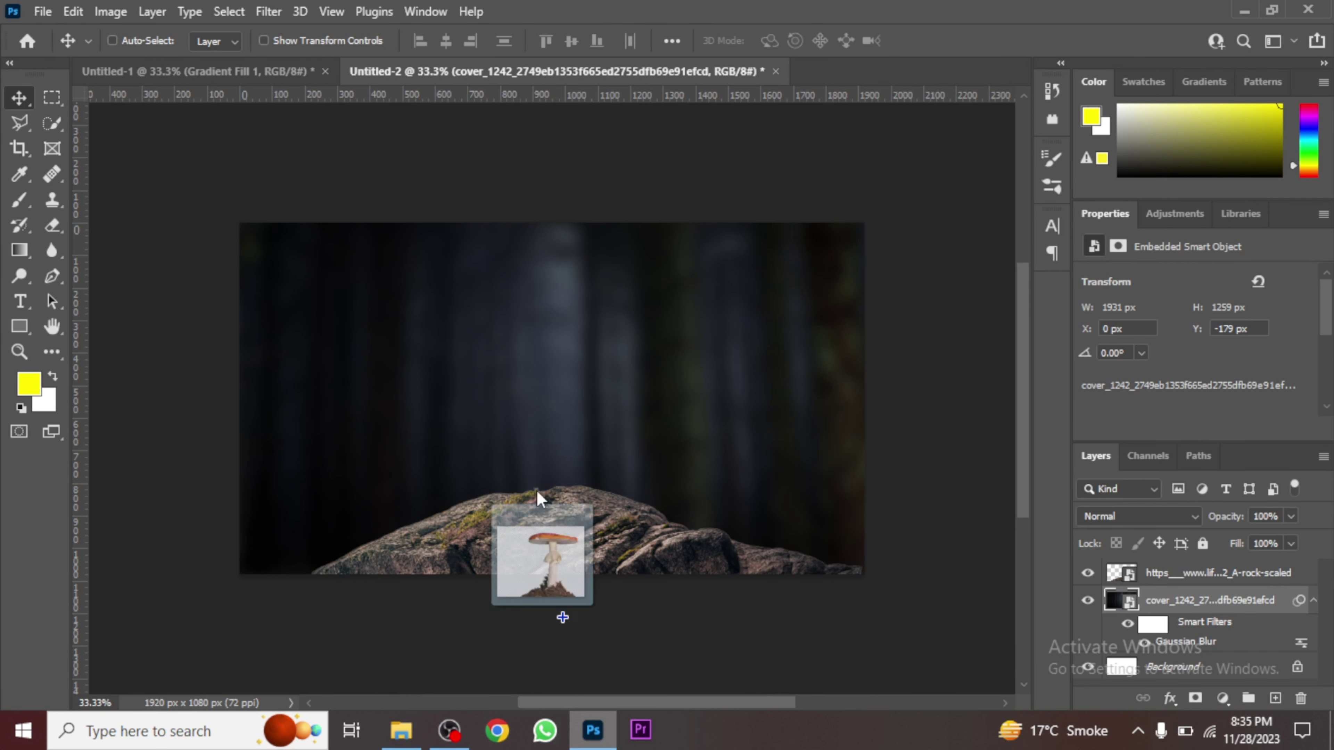
drag(537, 492, 857, 14)
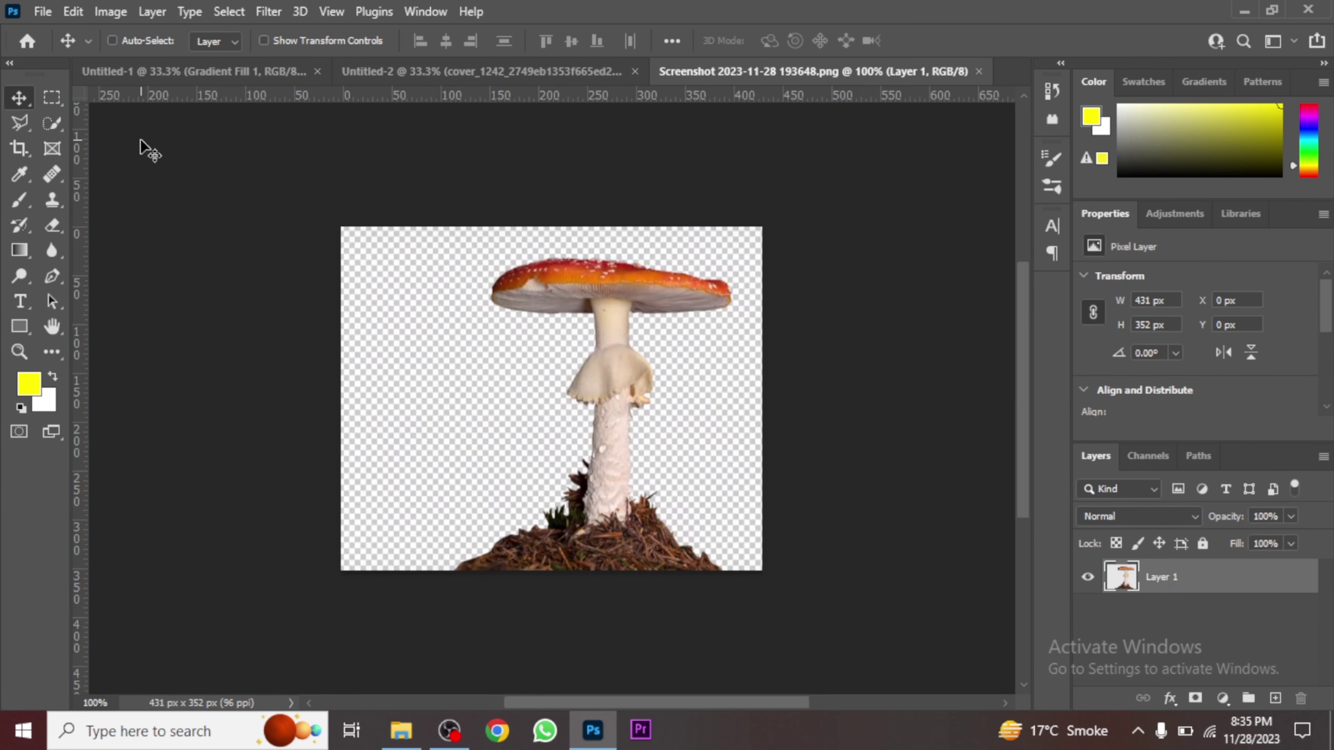
click(45, 127)
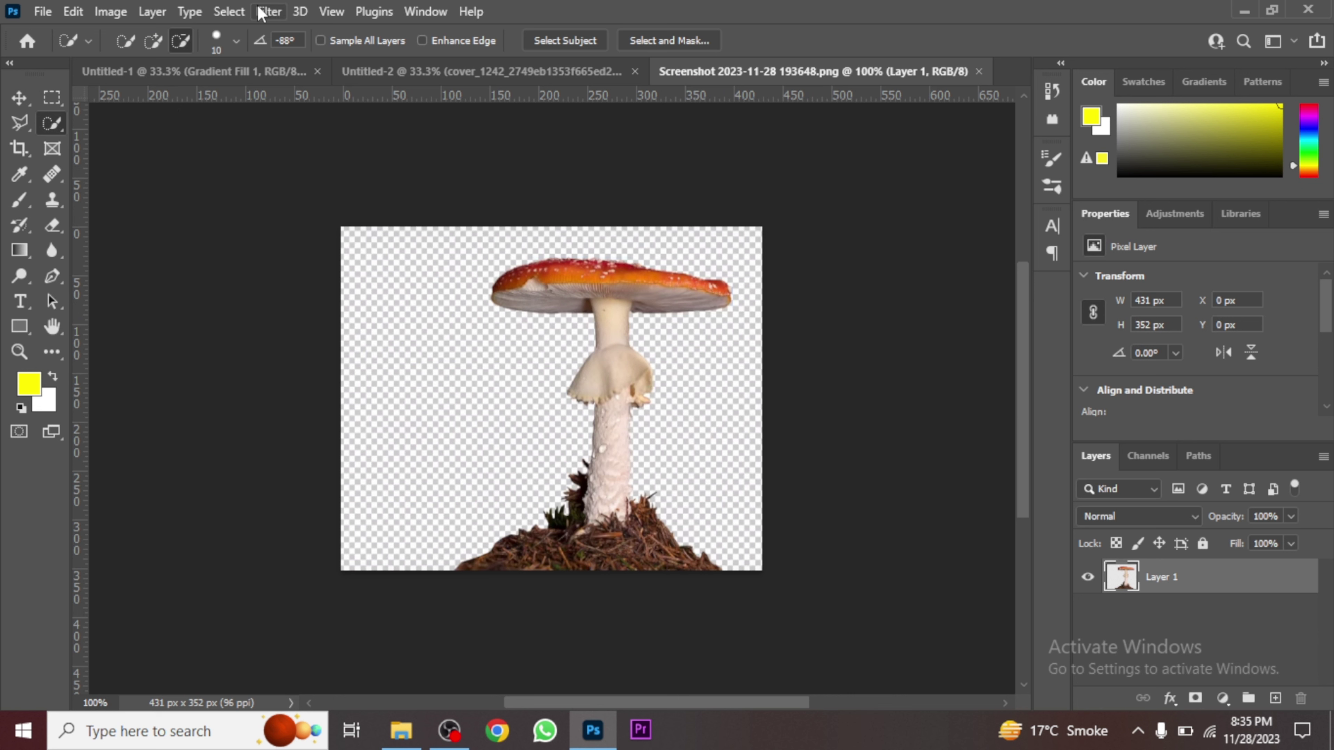
click(229, 11)
click(247, 239)
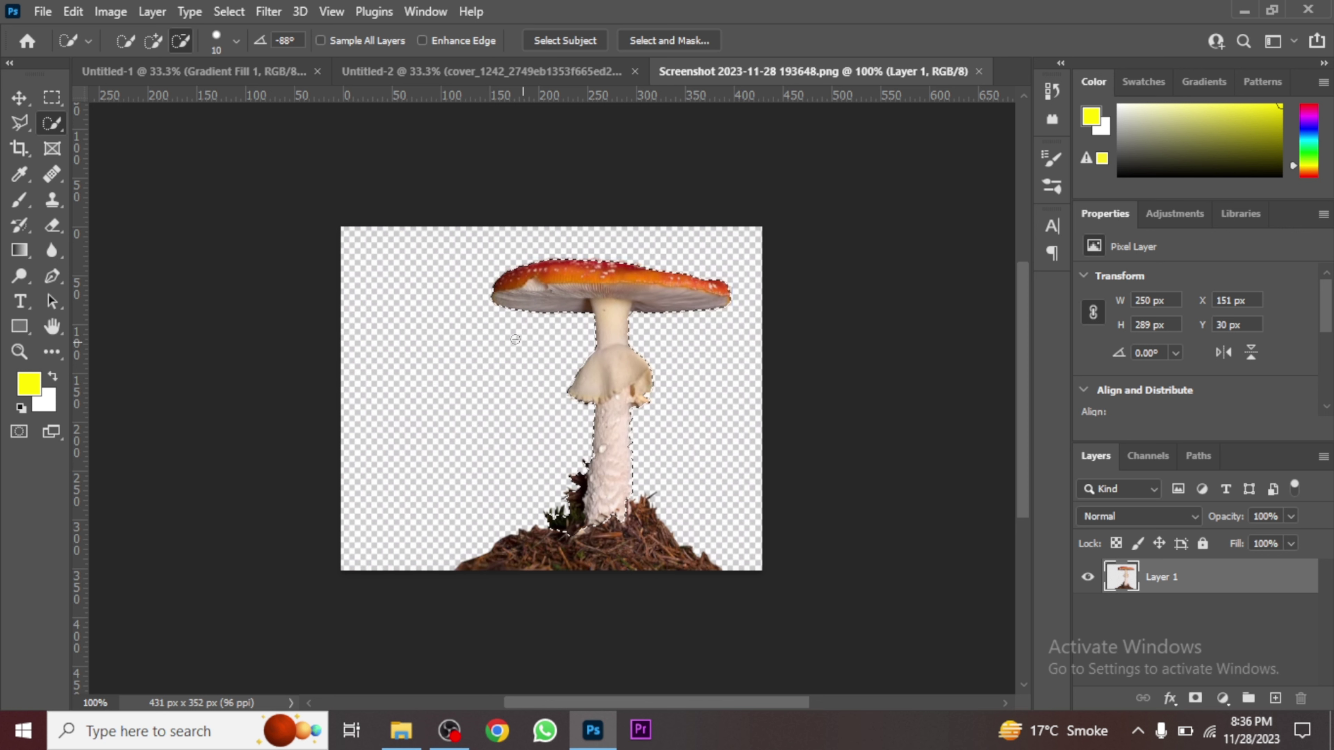
- Add the dirt mound with a size-35 Quick Selection brush and drag the selection toward the composite
right_click(53, 126)
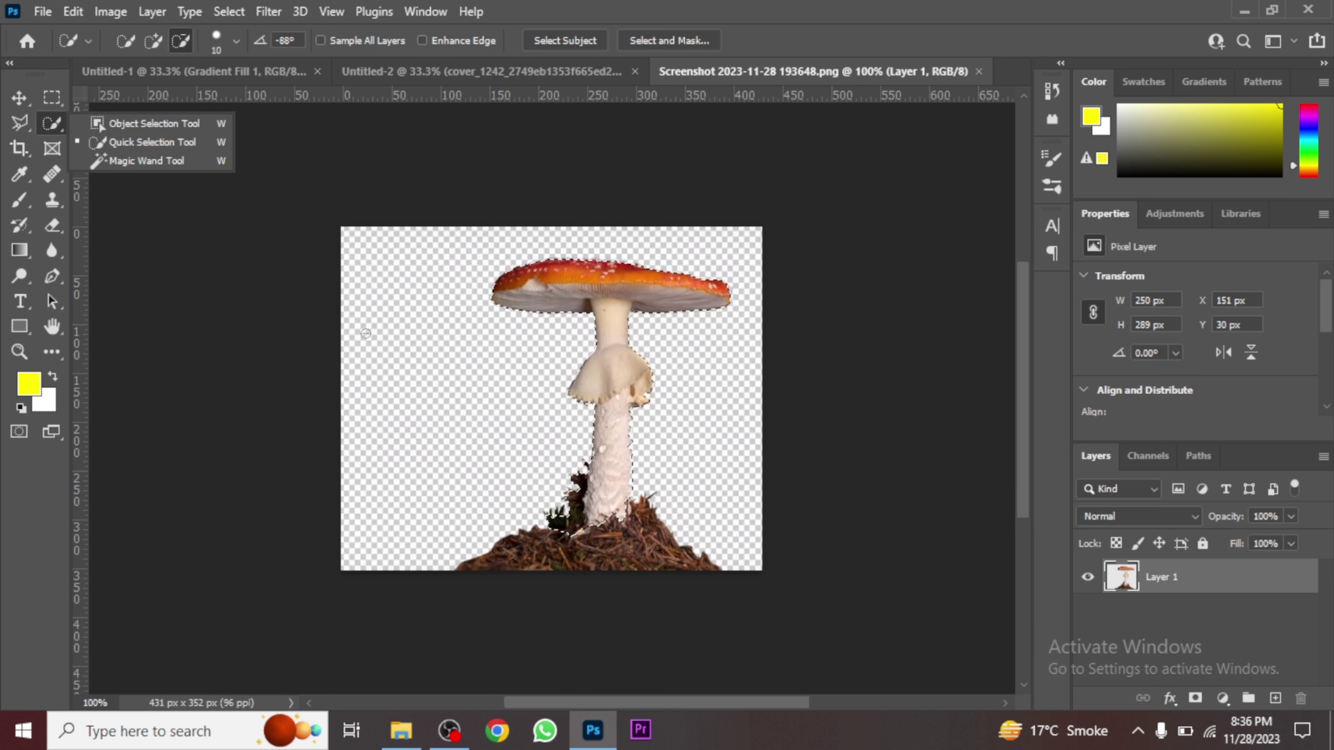
key(bracketright)
key(bracketright)
key(bracketright)
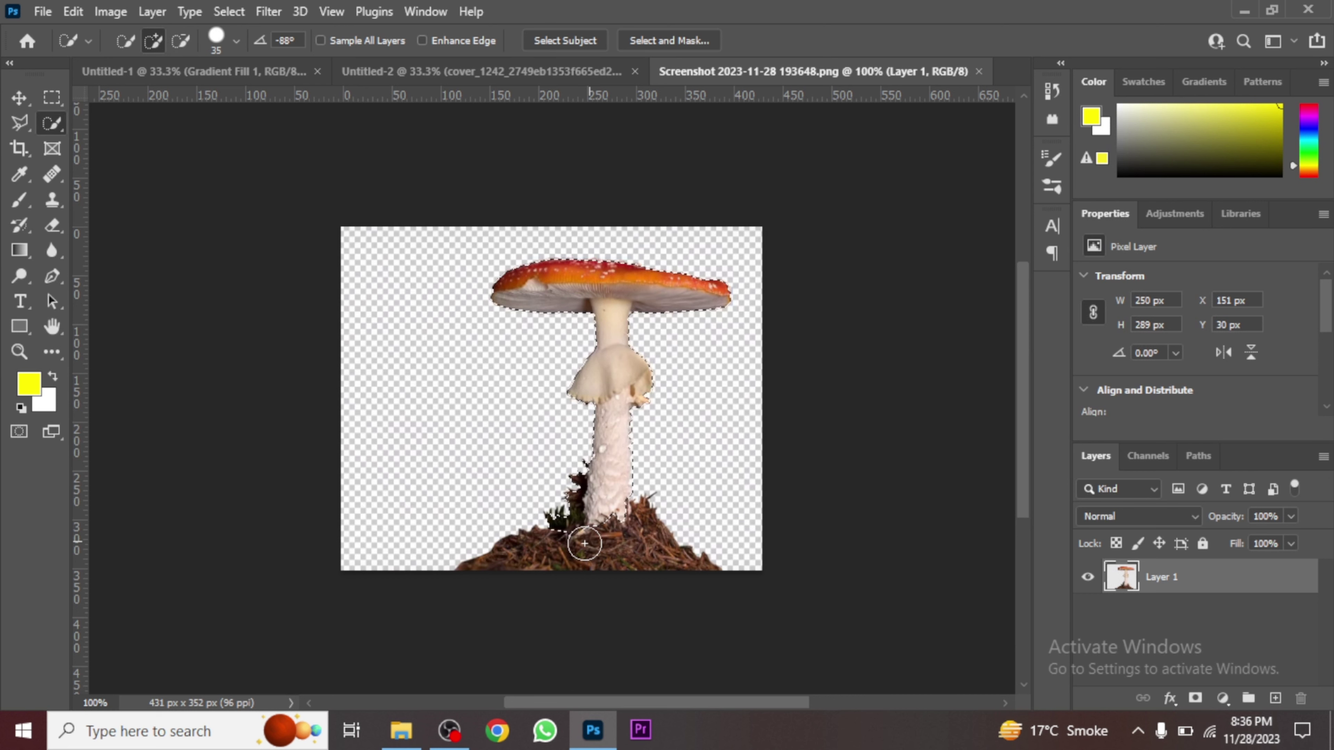
drag(584, 539, 534, 556)
drag(634, 542, 649, 530)
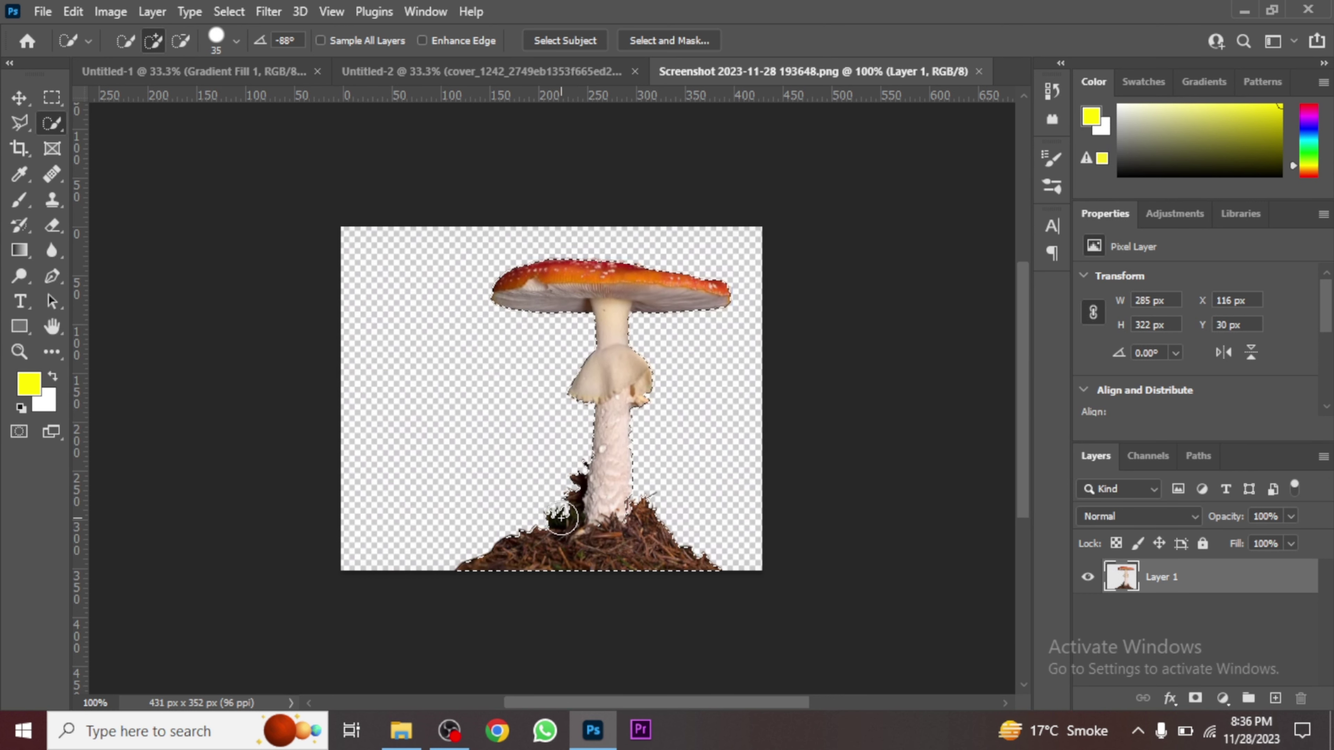
key(v)
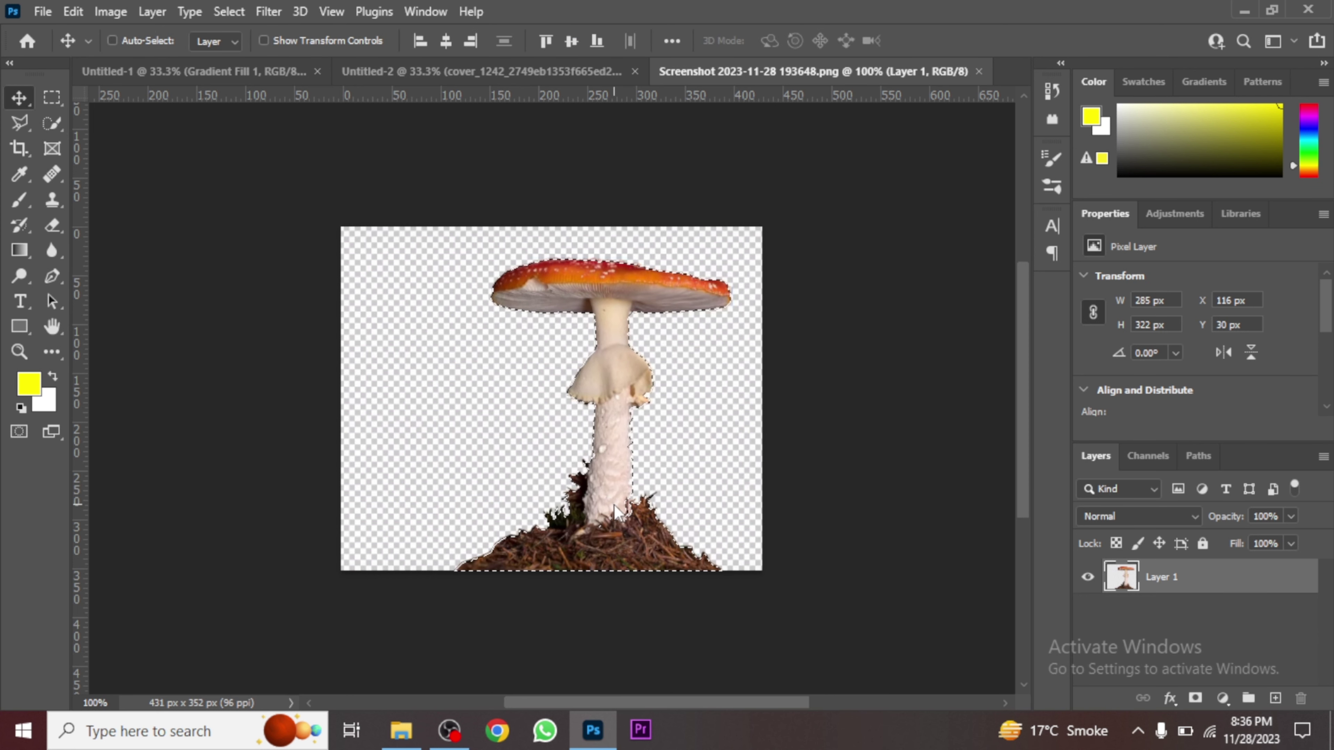
drag(614, 505, 477, 63)
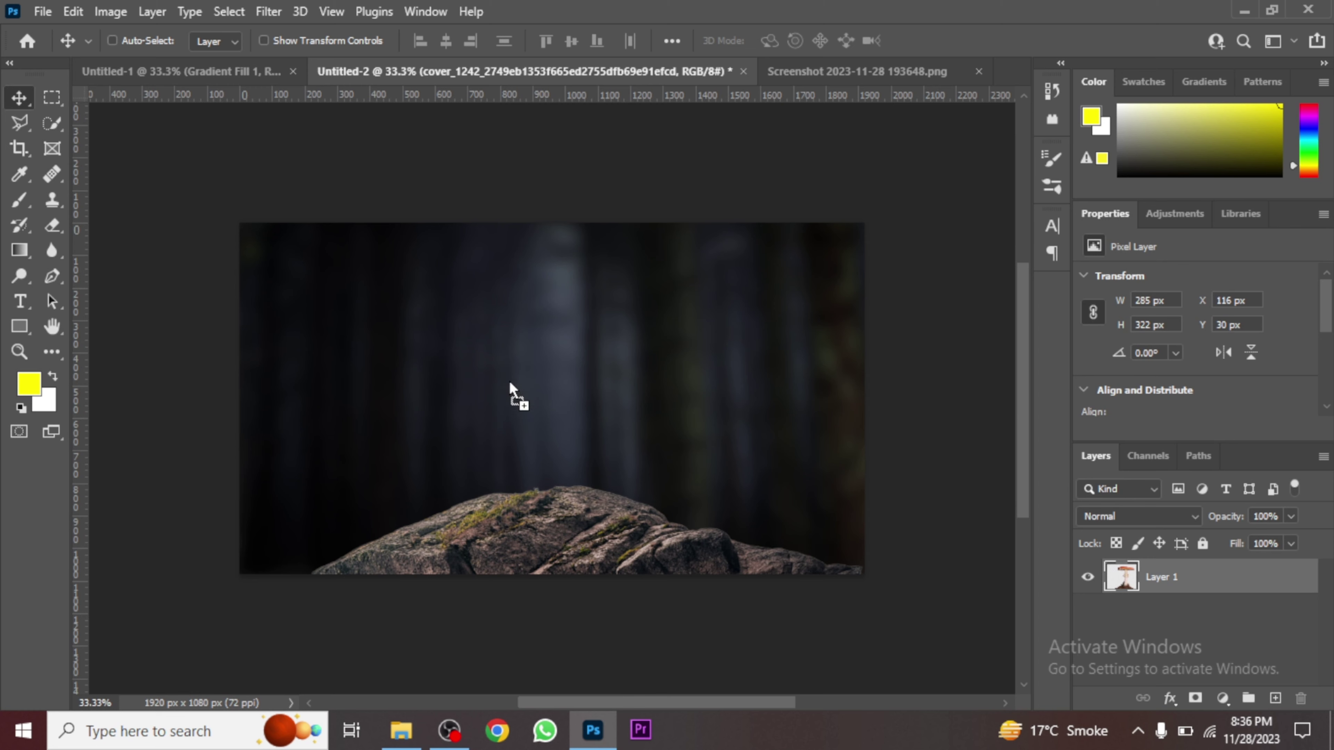
- Drop the mushroom onto the rock, enlarge it about 195%, and move its layer above the rock
drag(537, 465, 531, 499)
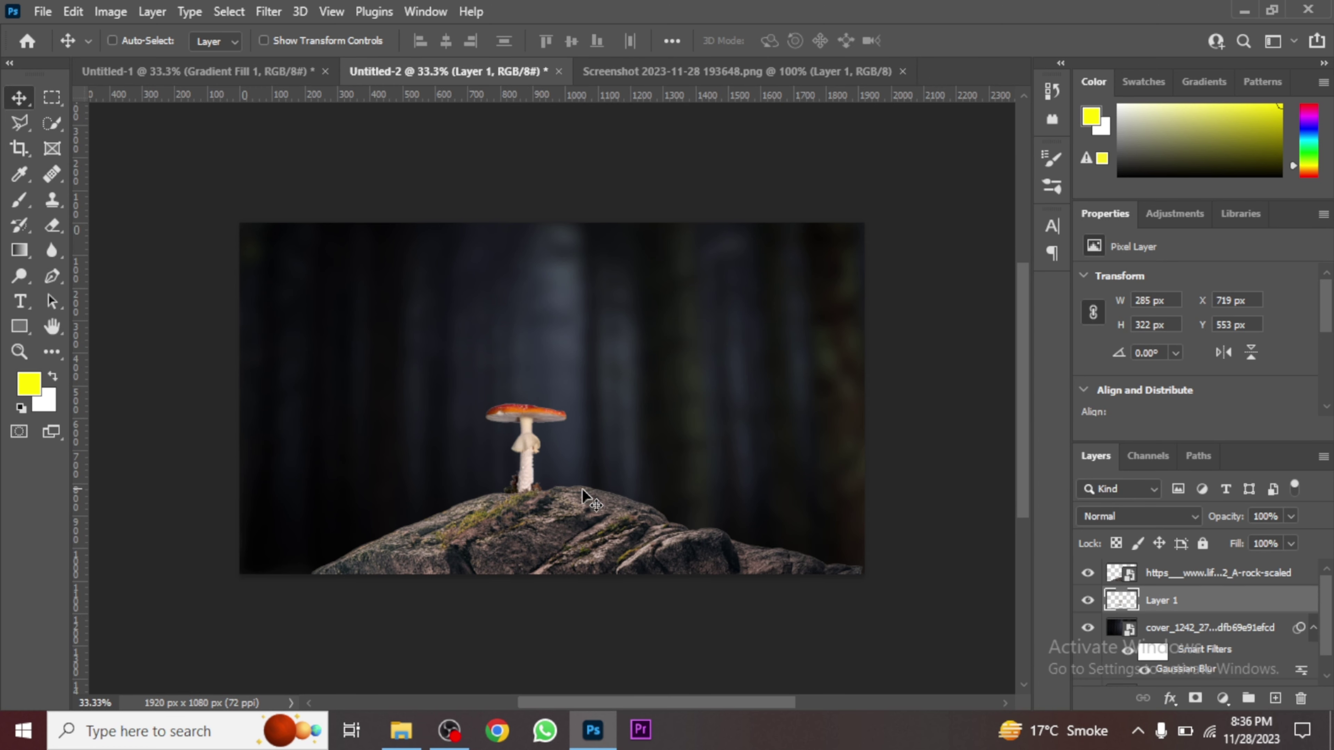
key(ctrl+t)
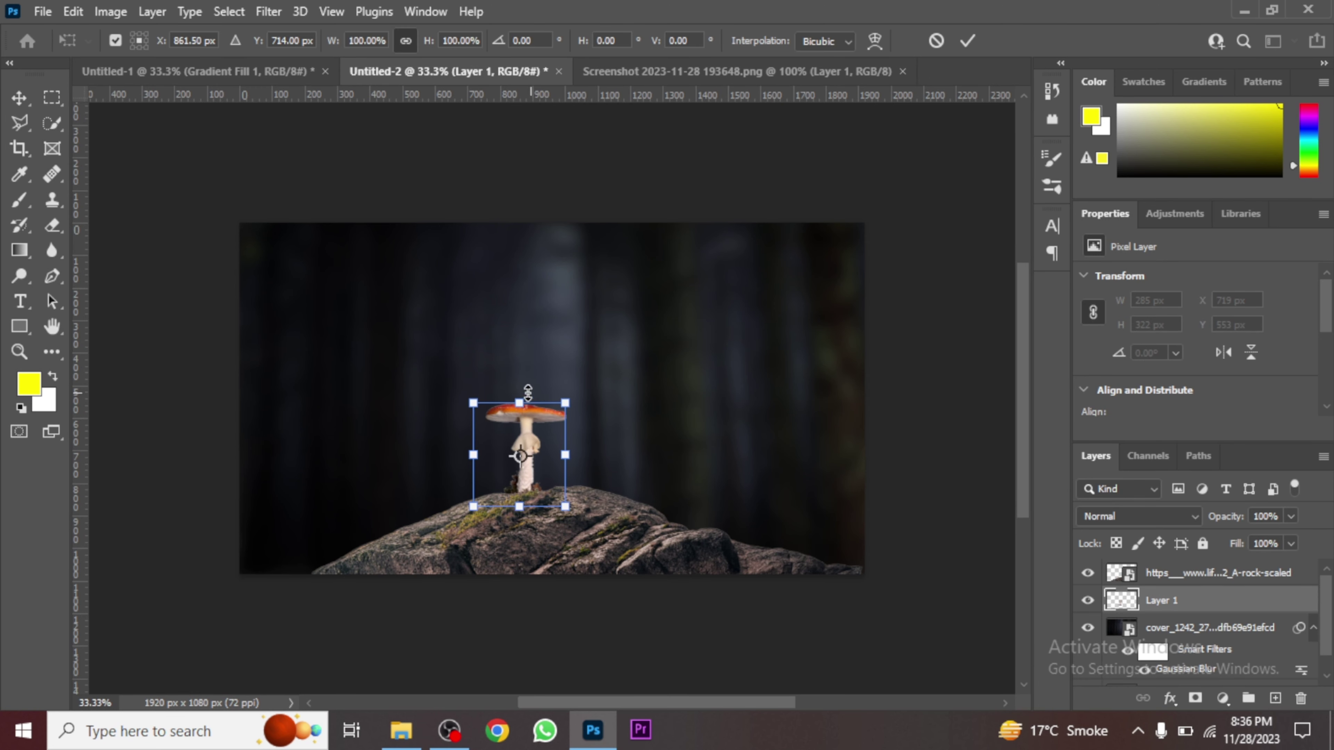
drag(519, 400, 519, 299)
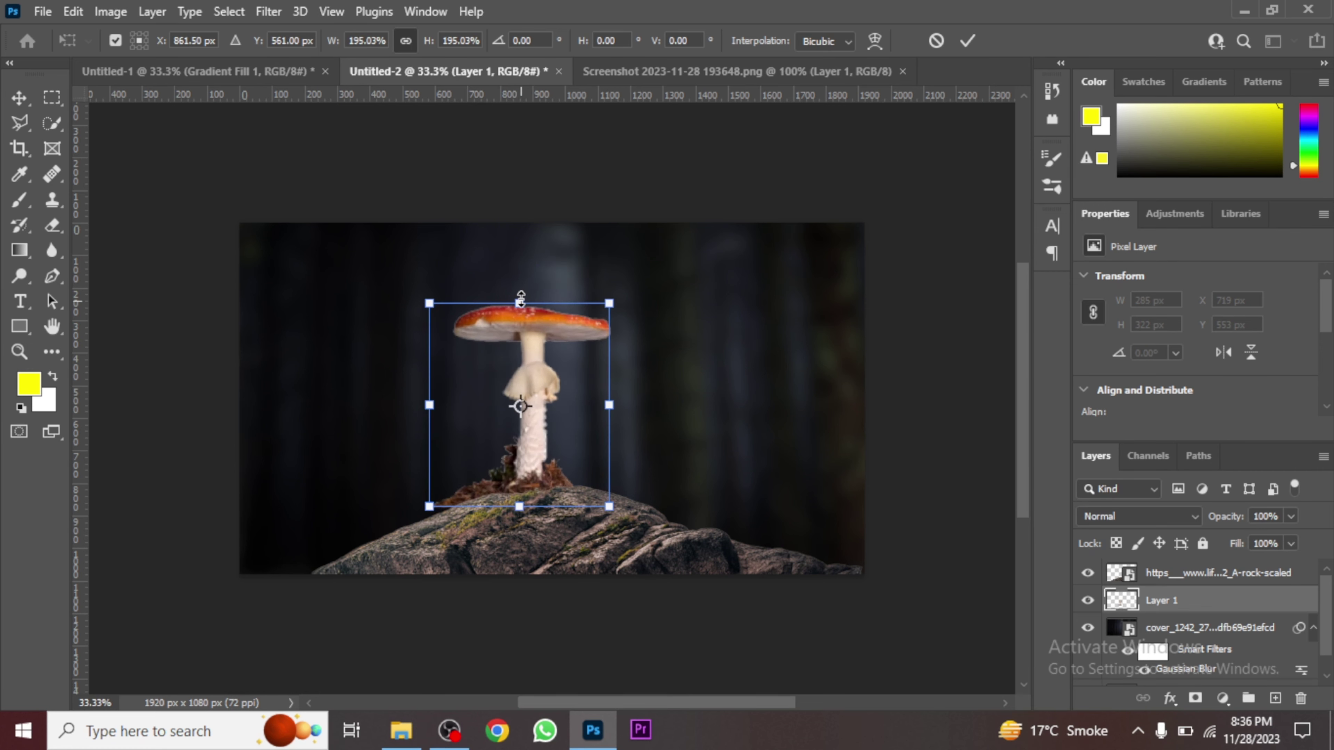
drag(1170, 609, 1161, 572)
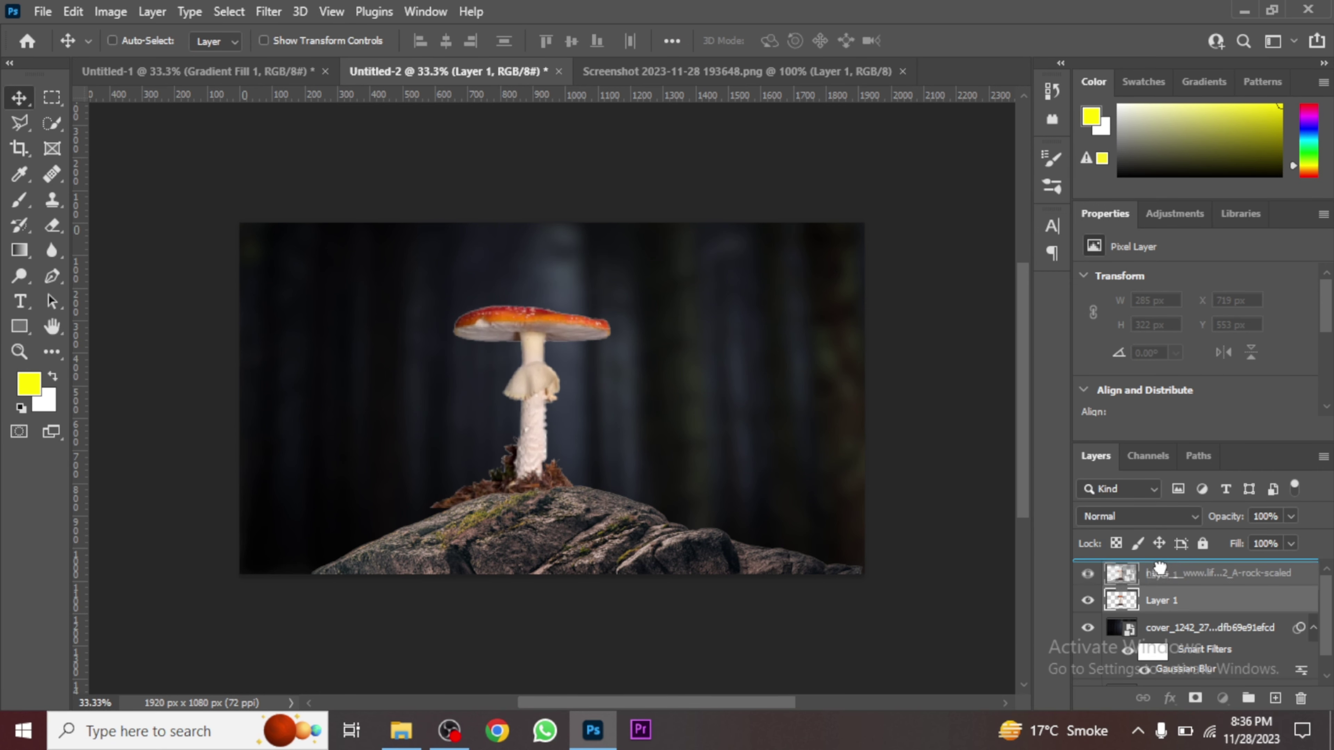
drag(554, 442, 562, 442)
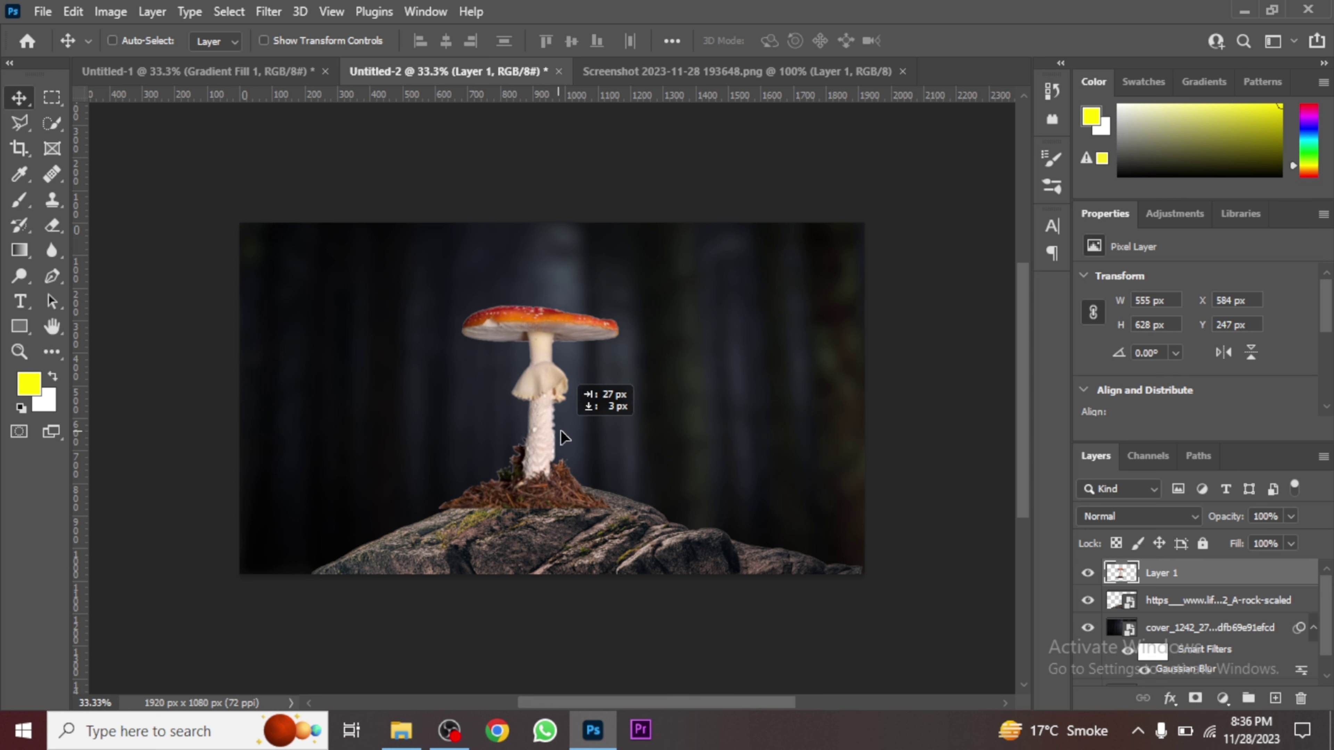
key(ctrl)
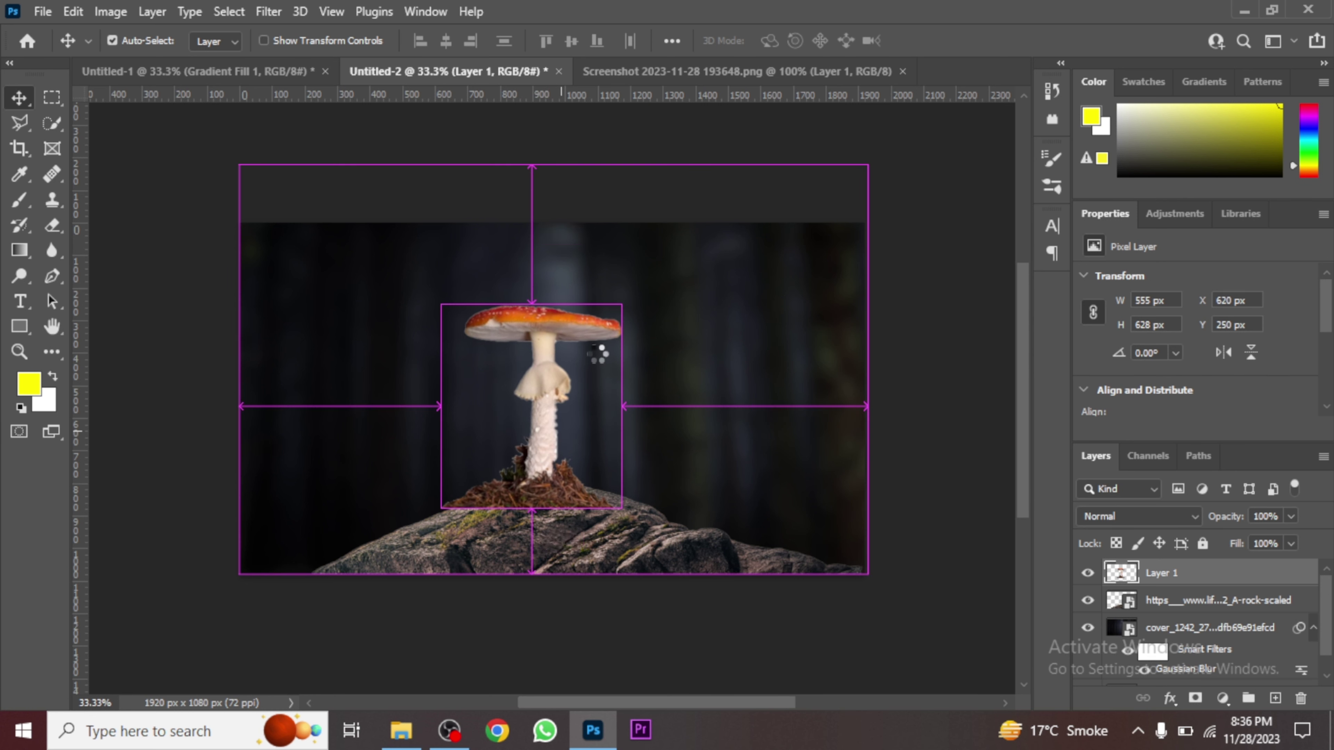
key(t)
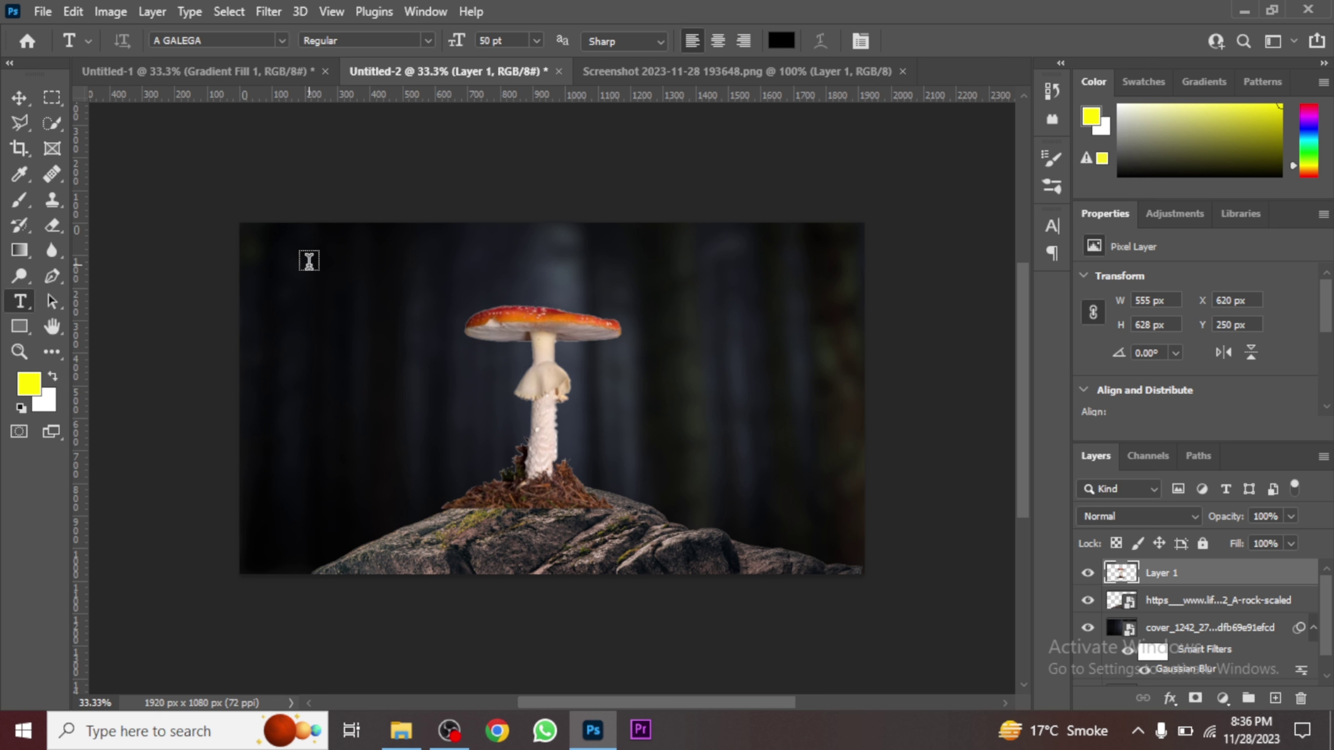
- Enlarge the mushroom a further 120%, nudge it right, and commit the transform
key(ctrl+t)
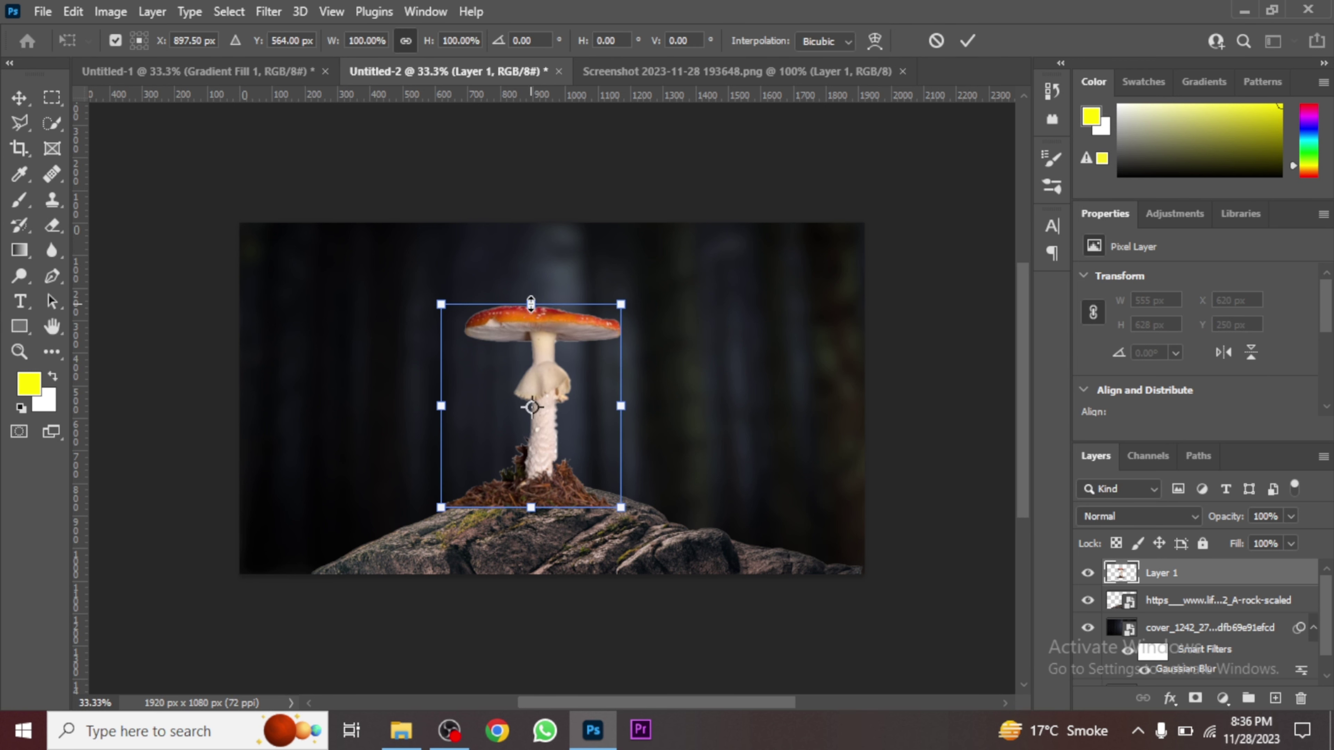
drag(531, 304, 533, 263)
drag(572, 394, 573, 388)
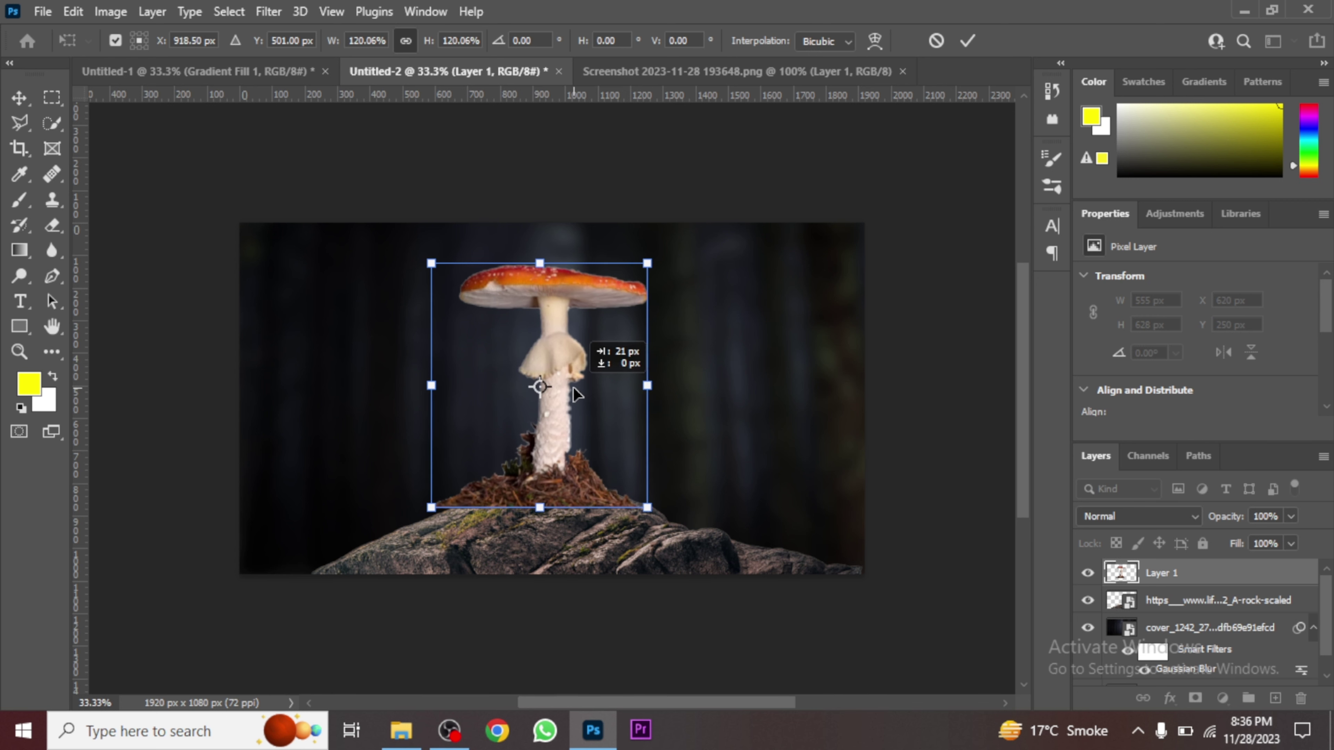
key(Return)
key(t)
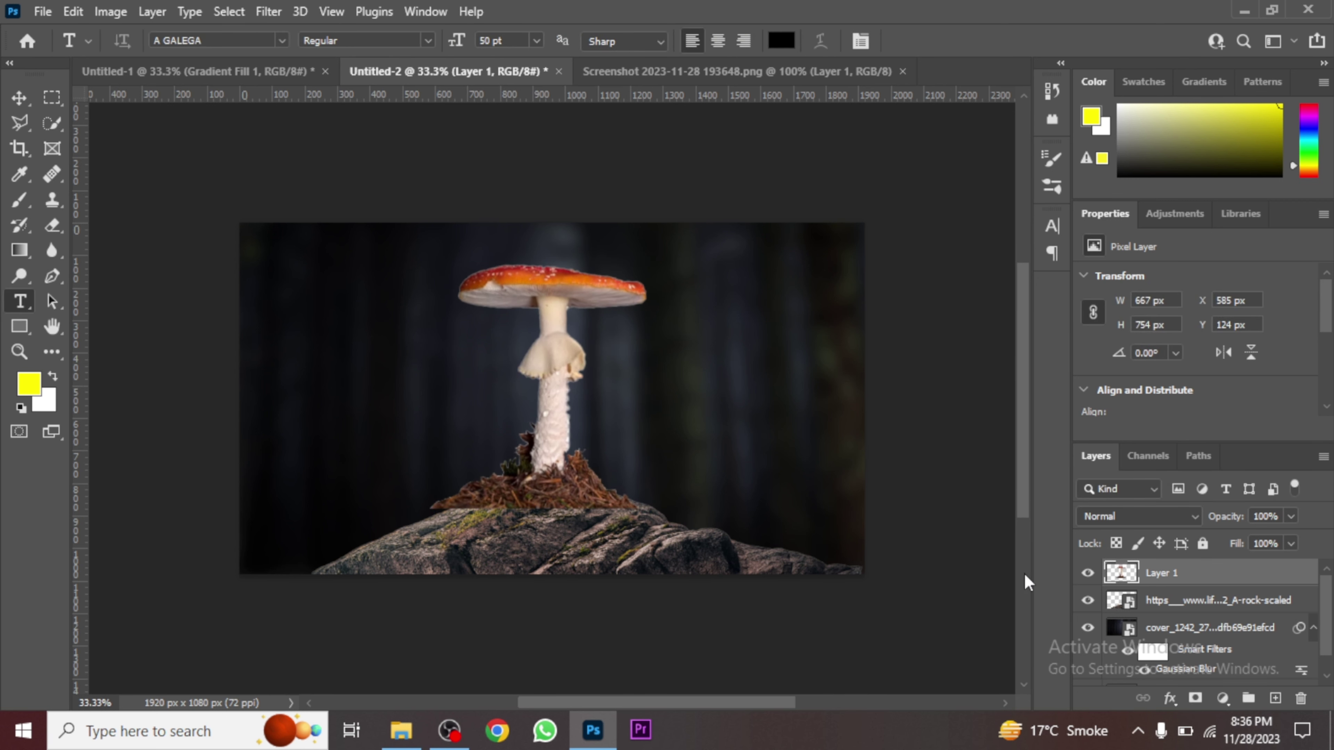
click(19, 97)
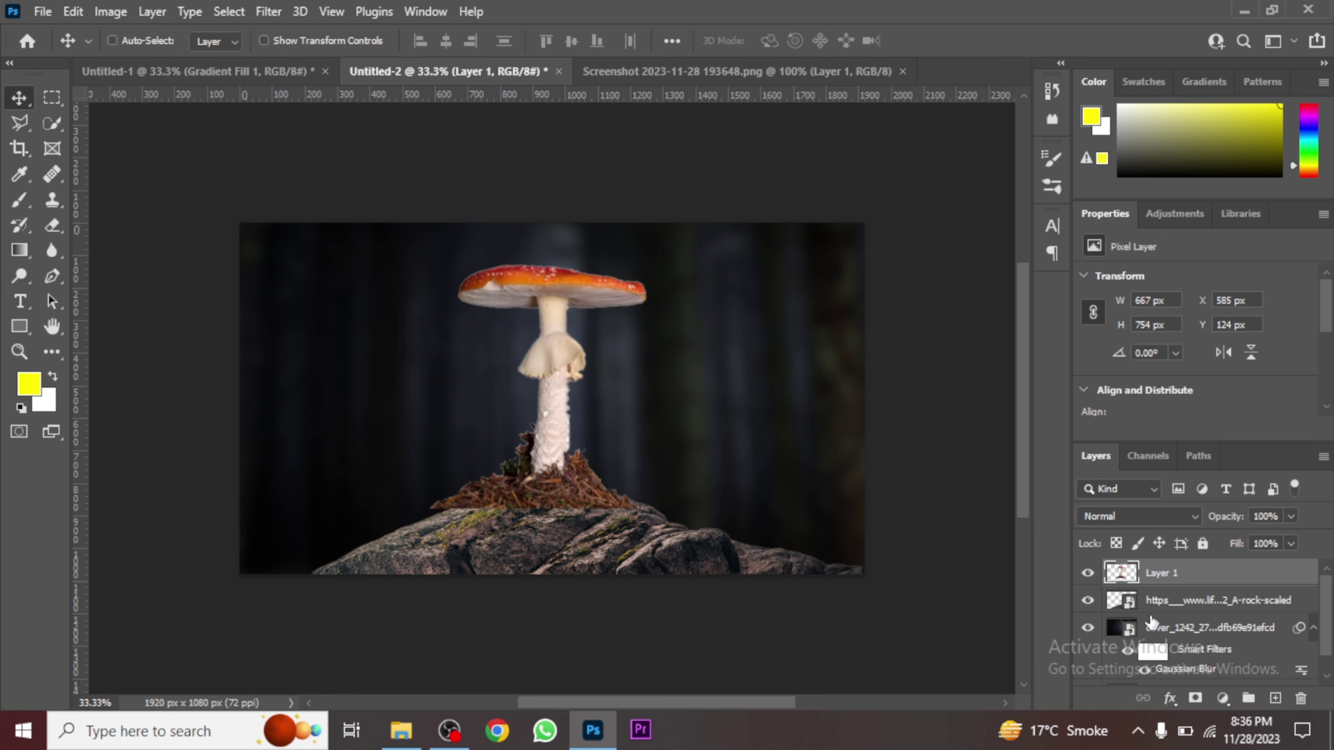
- Mask Layer 1 and paint its dirt base black with a 700 px soft round brush at 35% opacity
click(1195, 699)
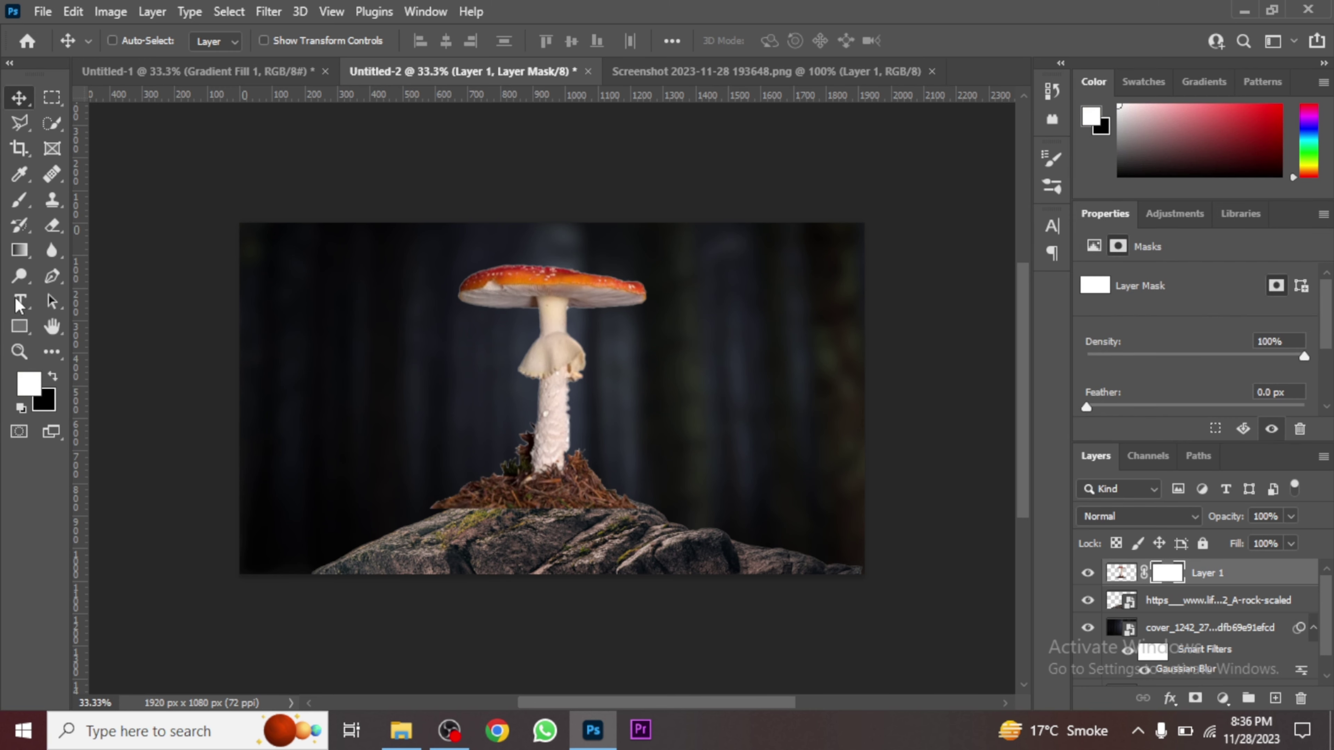
click(20, 204)
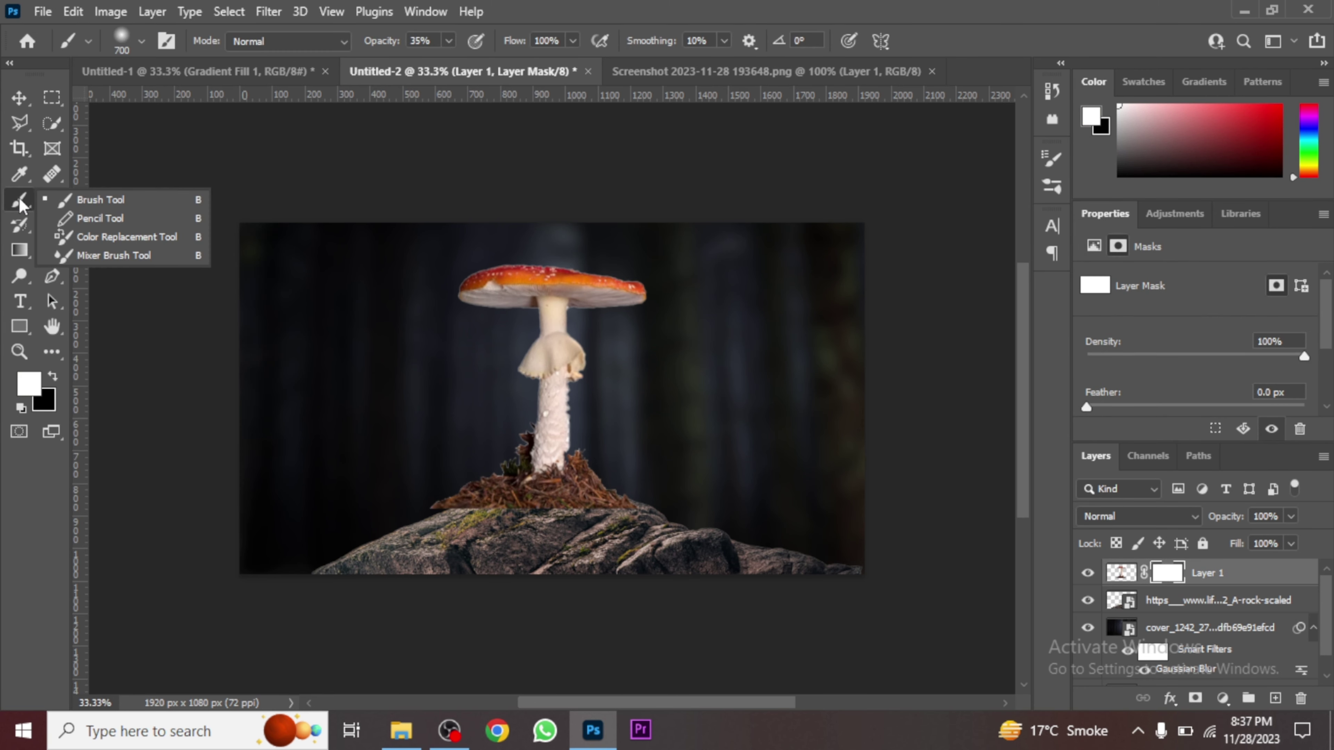
click(123, 42)
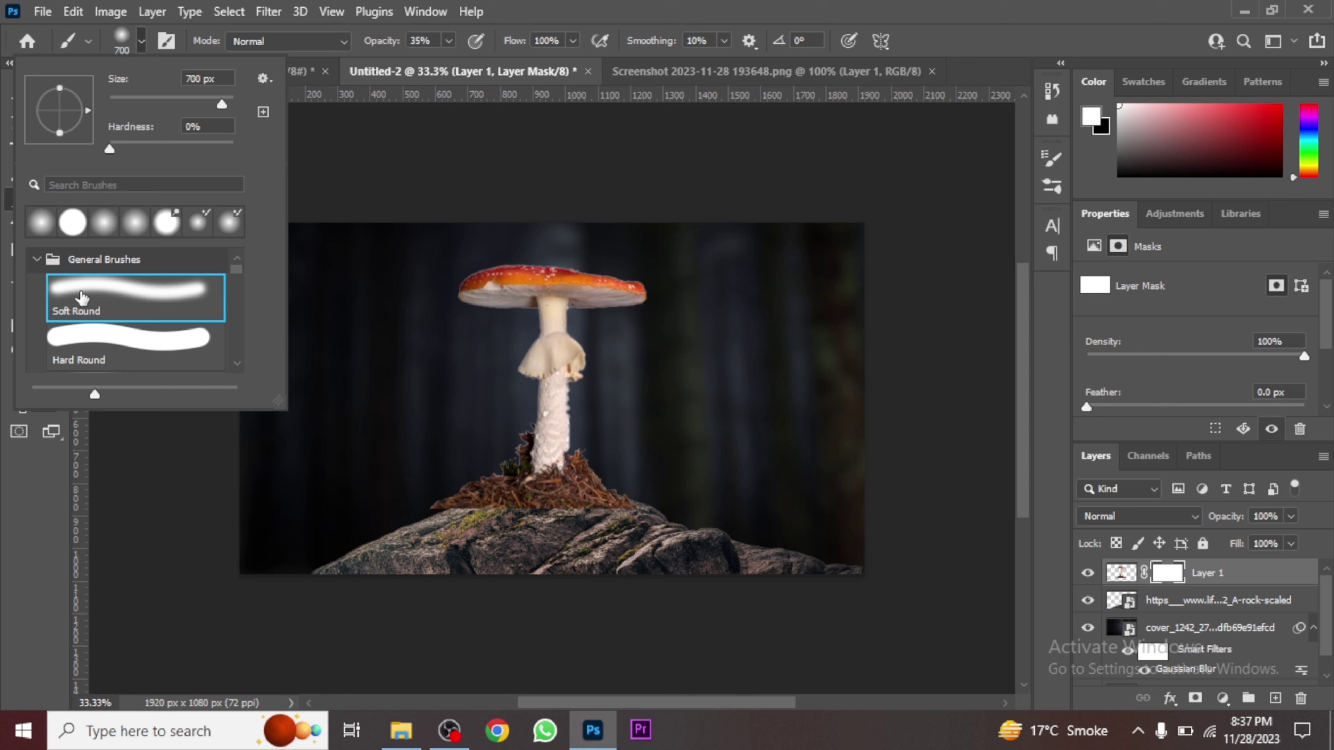
click(31, 507)
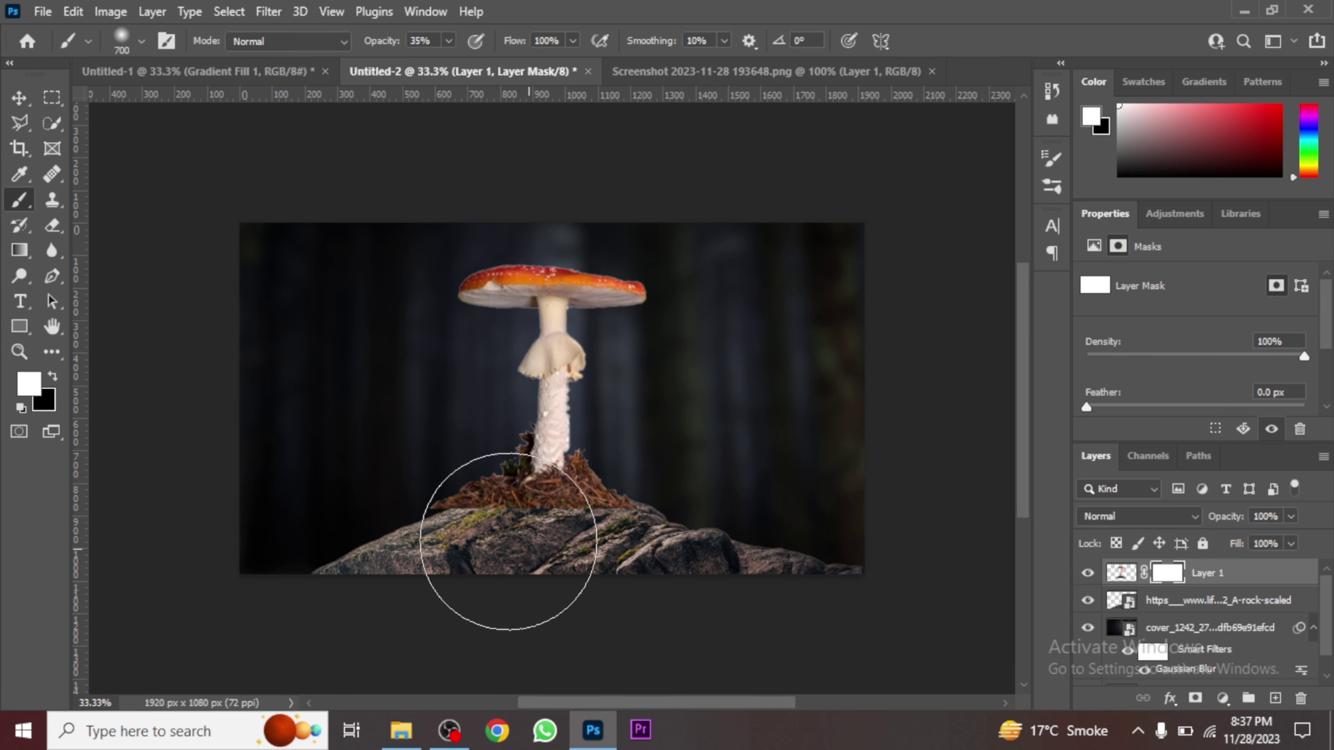
click(54, 376)
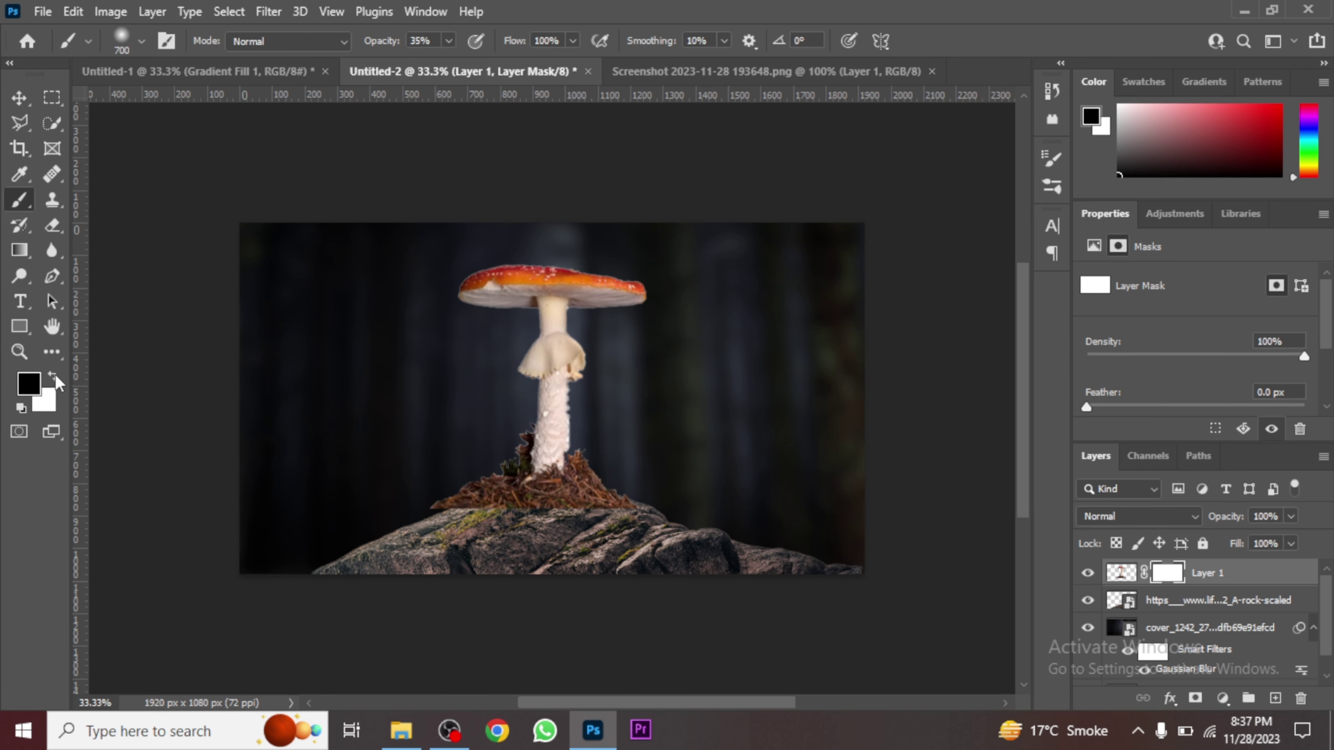
click(29, 389)
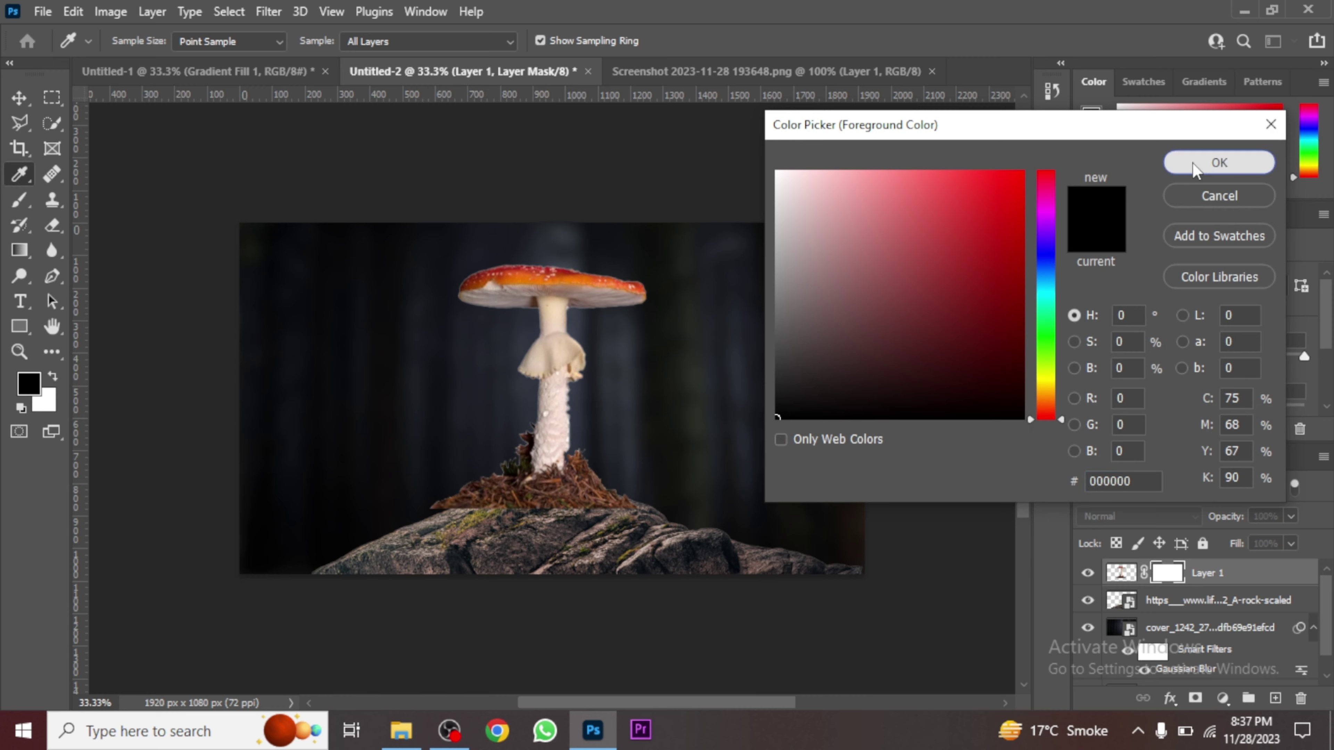
click(1220, 162)
drag(661, 573, 531, 597)
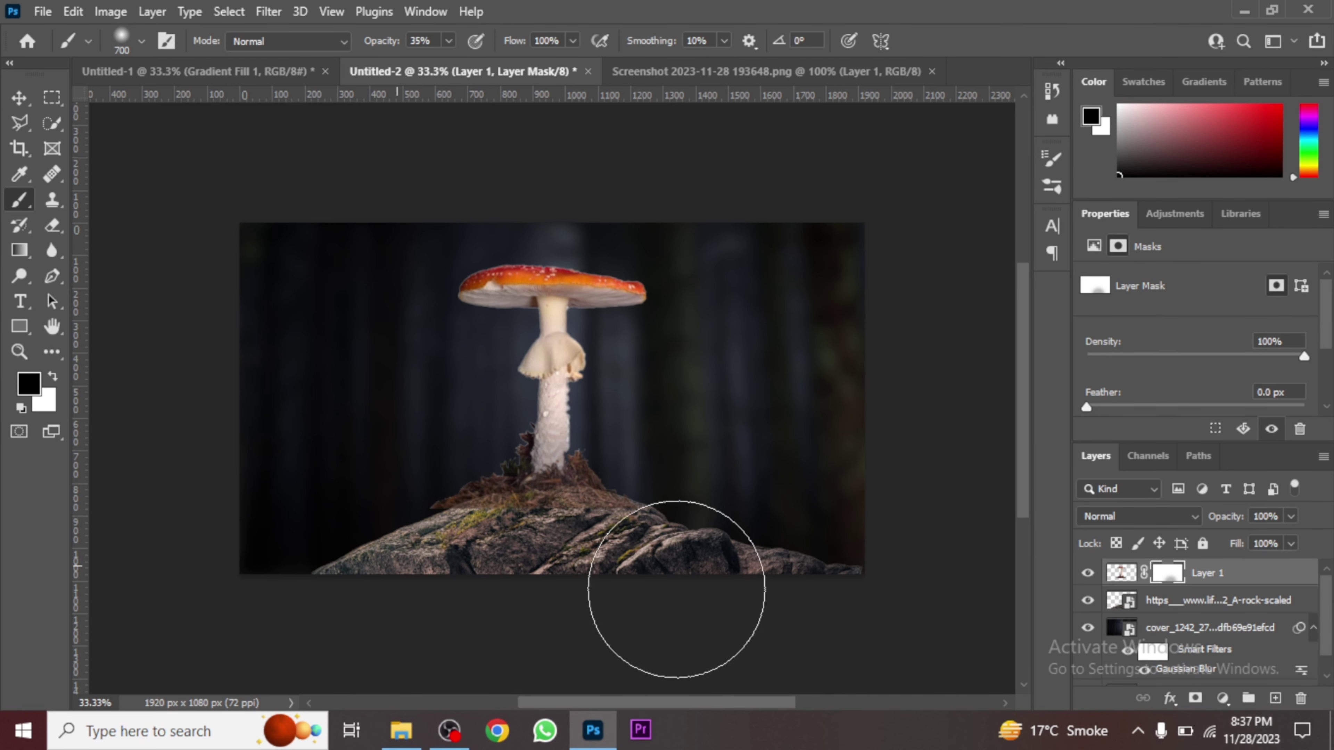
drag(527, 581, 373, 519)
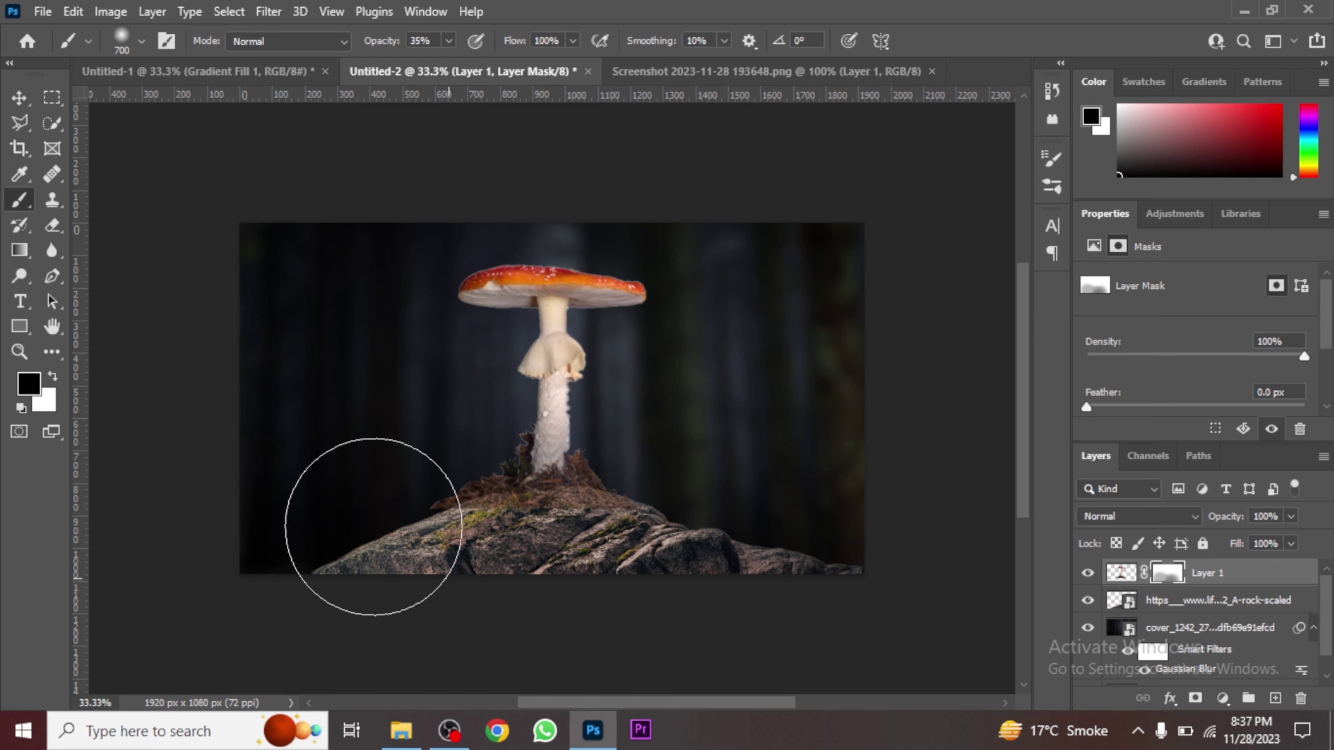
- Drag the yellow van image from Downloads toward the composite
click(19, 100)
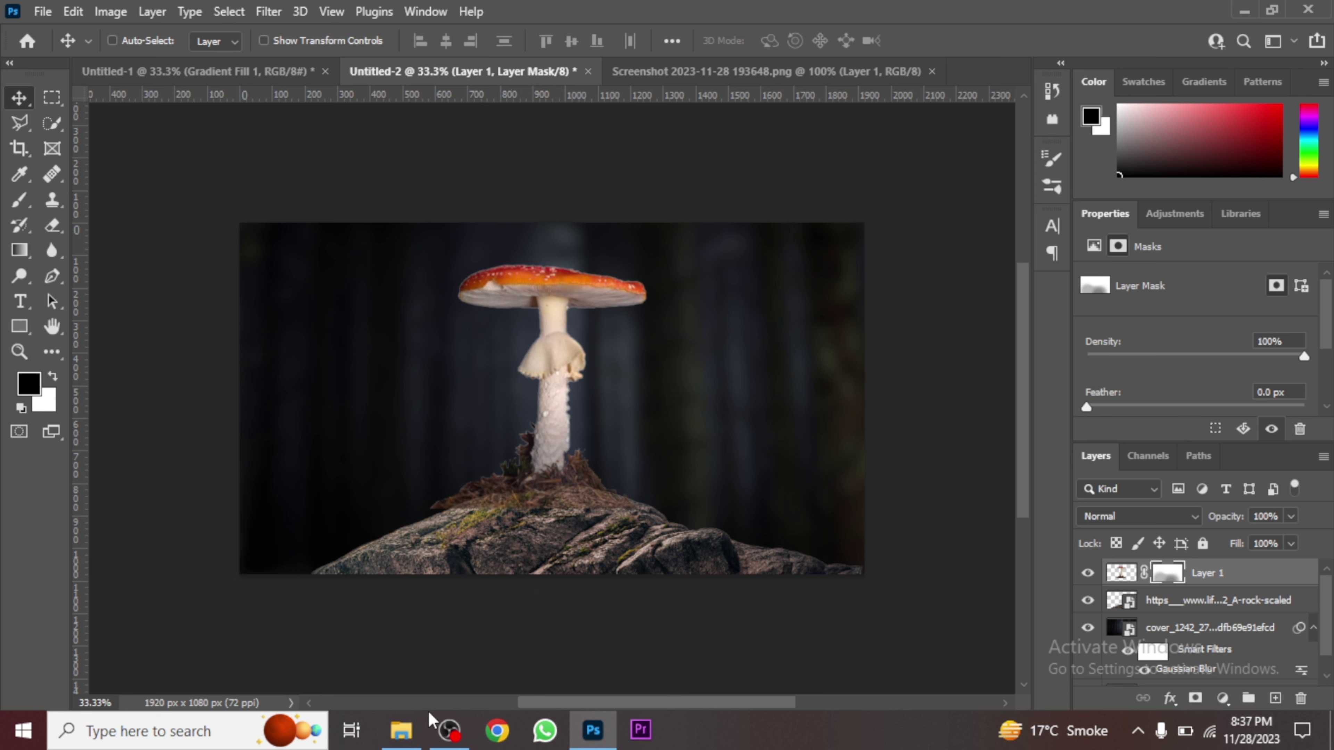
click(401, 729)
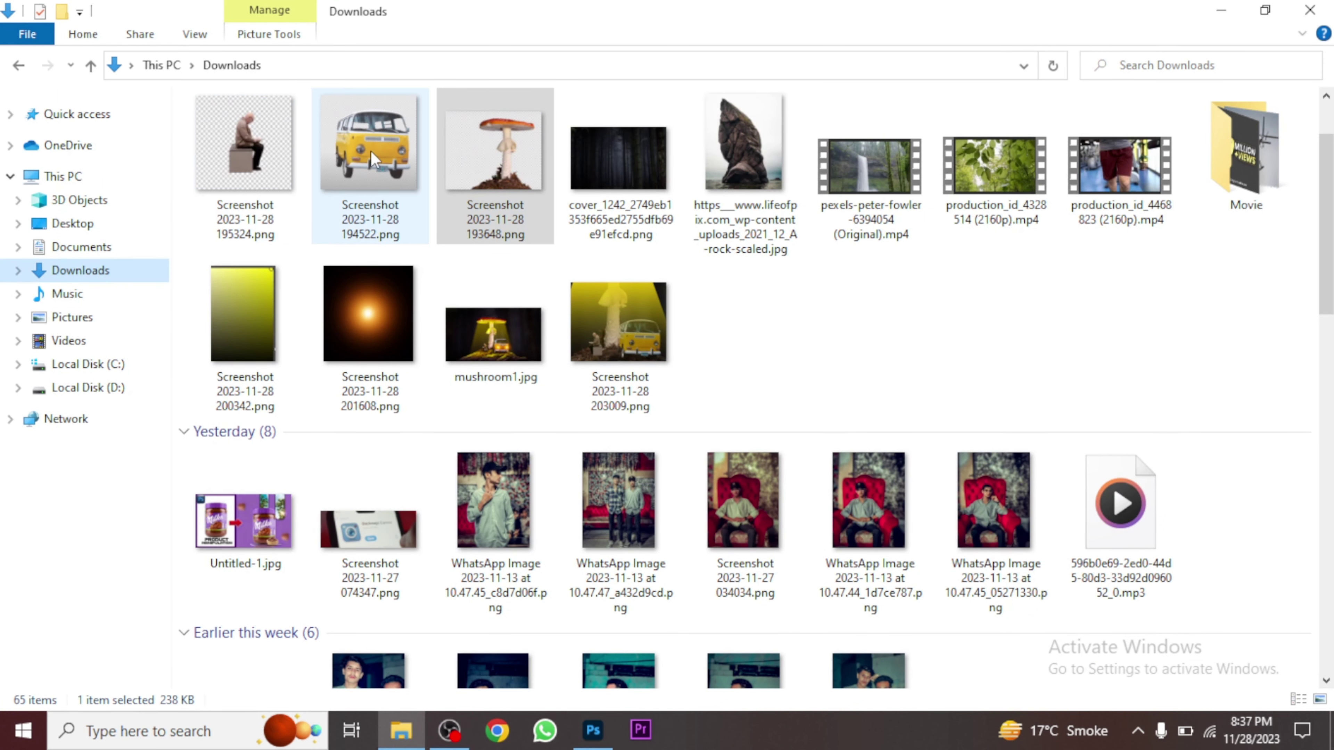
drag(357, 160, 592, 729)
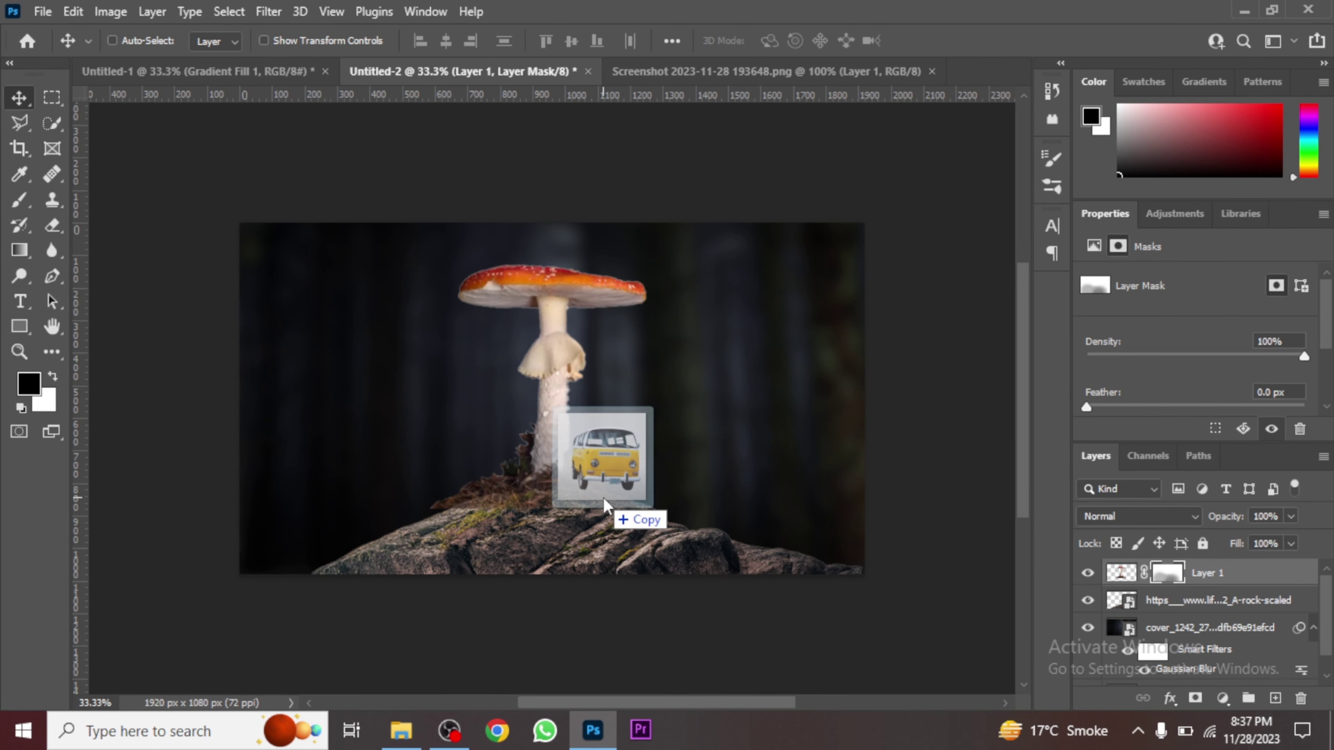
- Drop the van into the composite, commit its size, and close the extra screenshot document
mouse_move(593, 729)
mouse_down()
mouse_move(604, 496)
mouse_move(690, 497)
mouse_up()
key(Return)
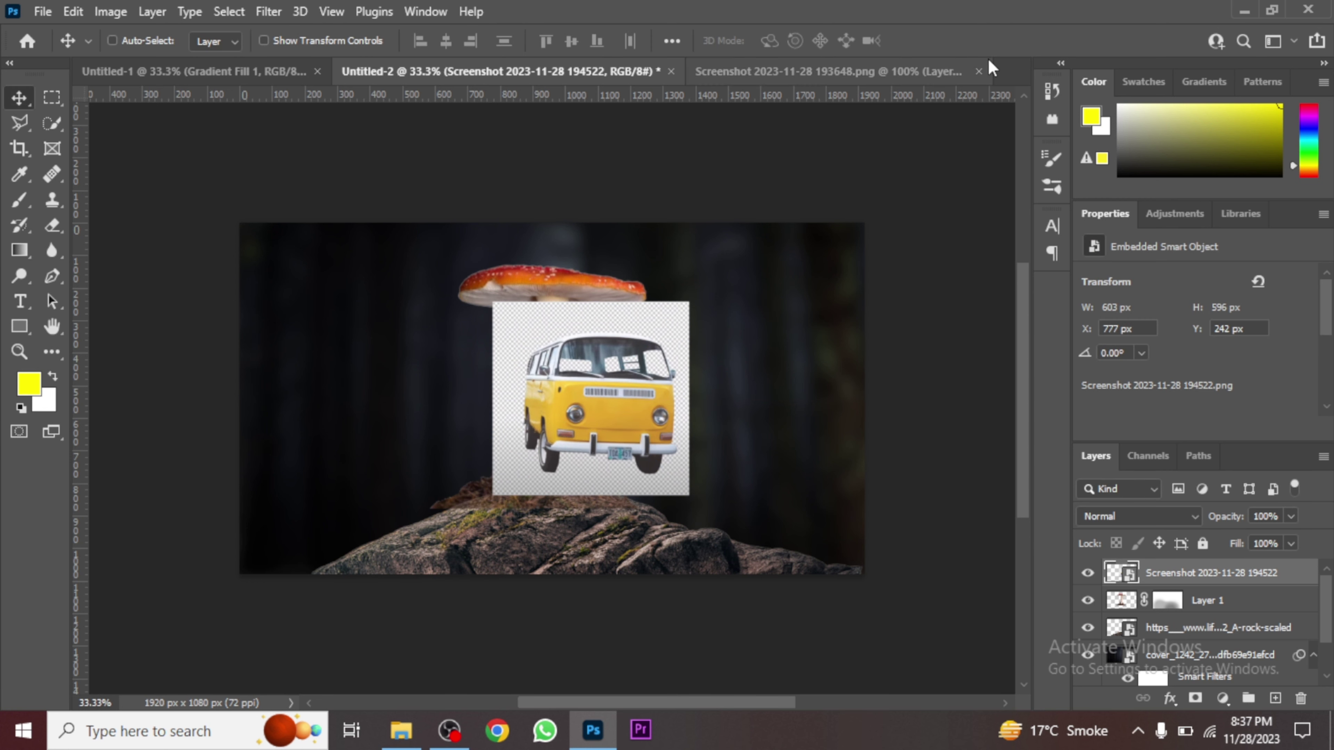
click(979, 72)
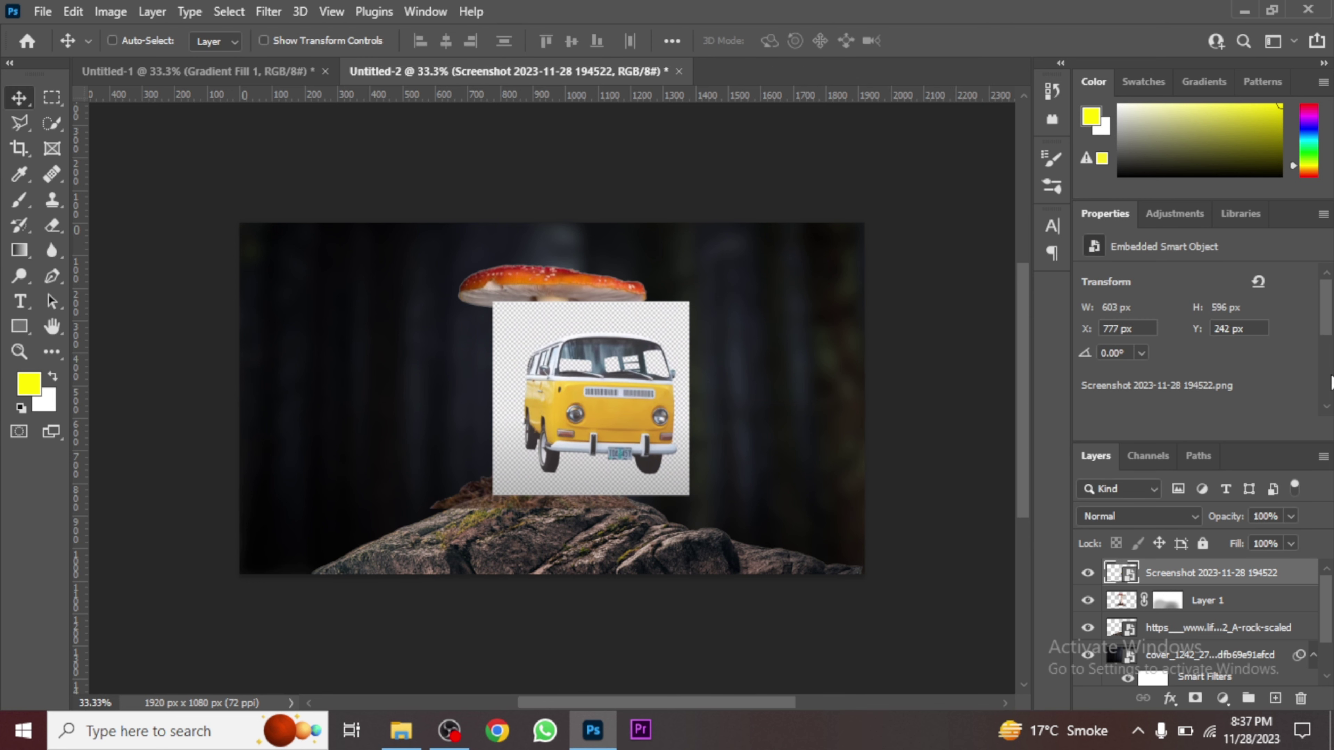
- Convert the van to a regular layer keeping transforms, and remove its background
drag(1327, 336, 1331, 395)
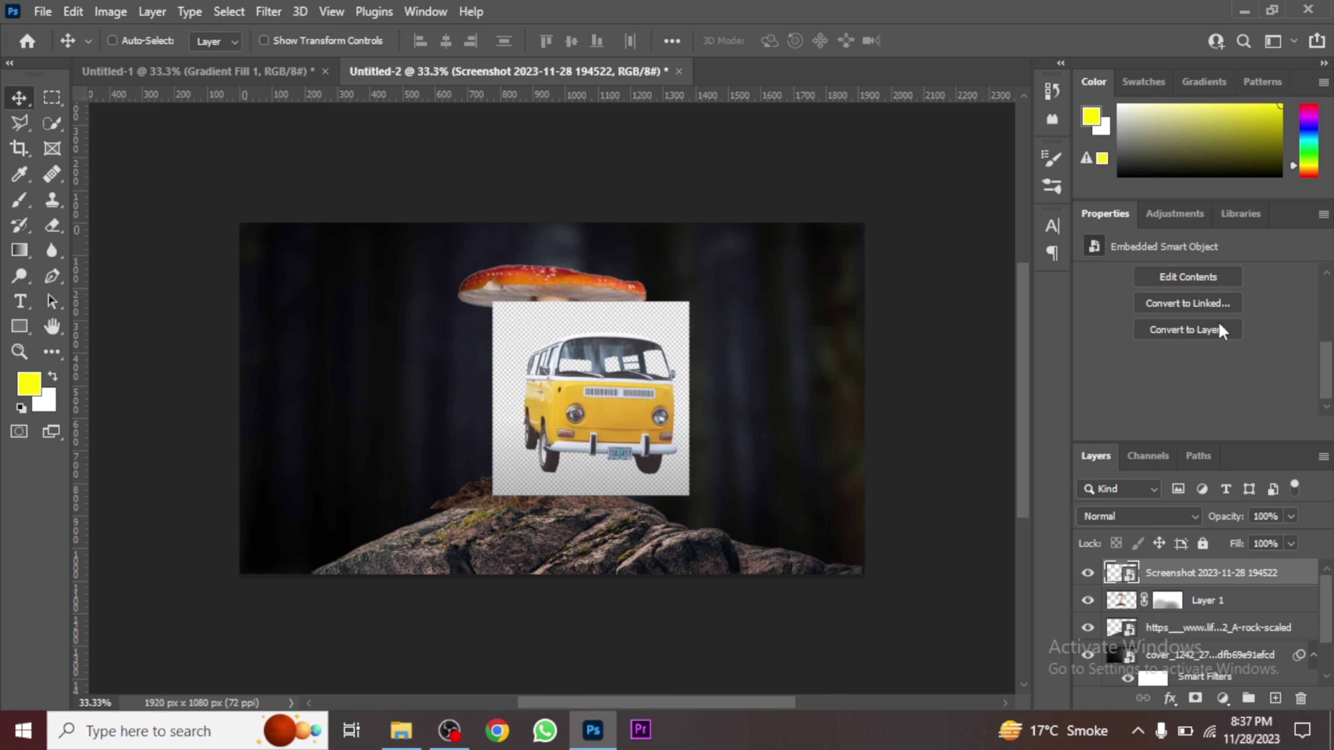
click(1220, 331)
click(607, 284)
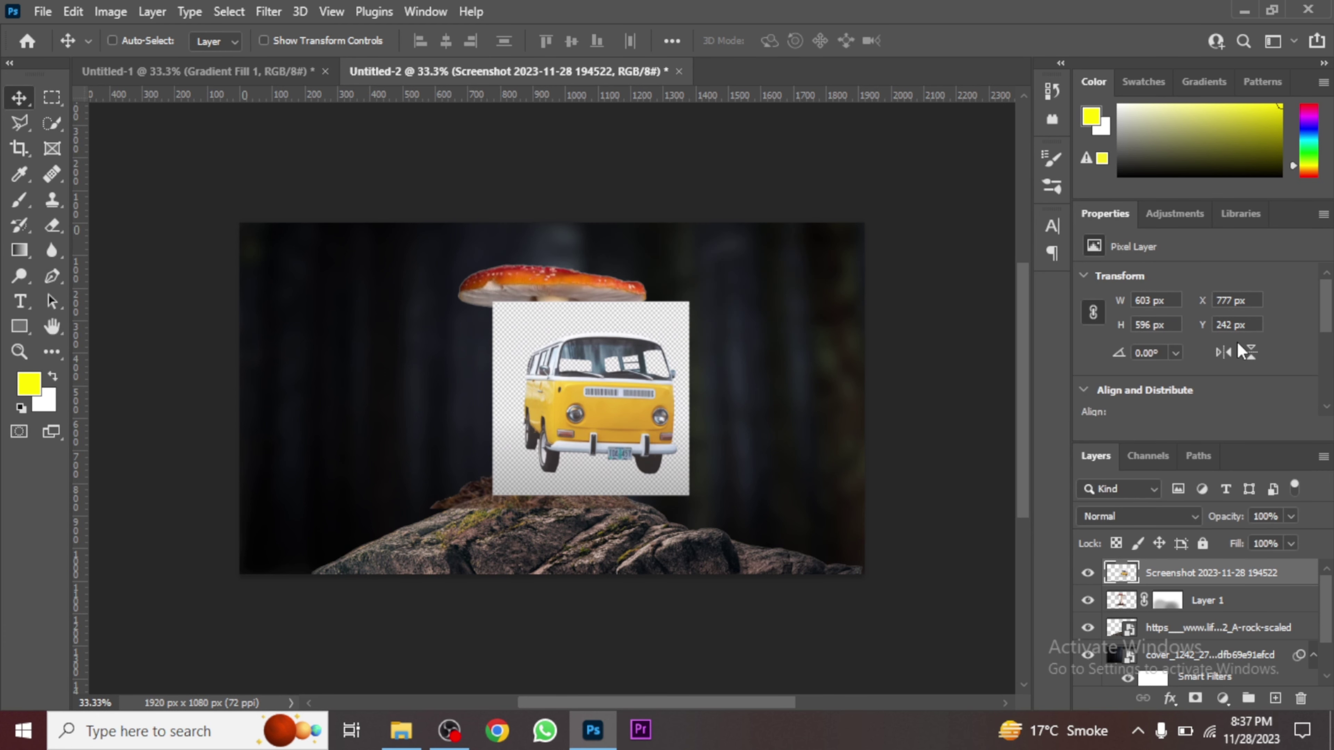
click(1327, 363)
click(1217, 387)
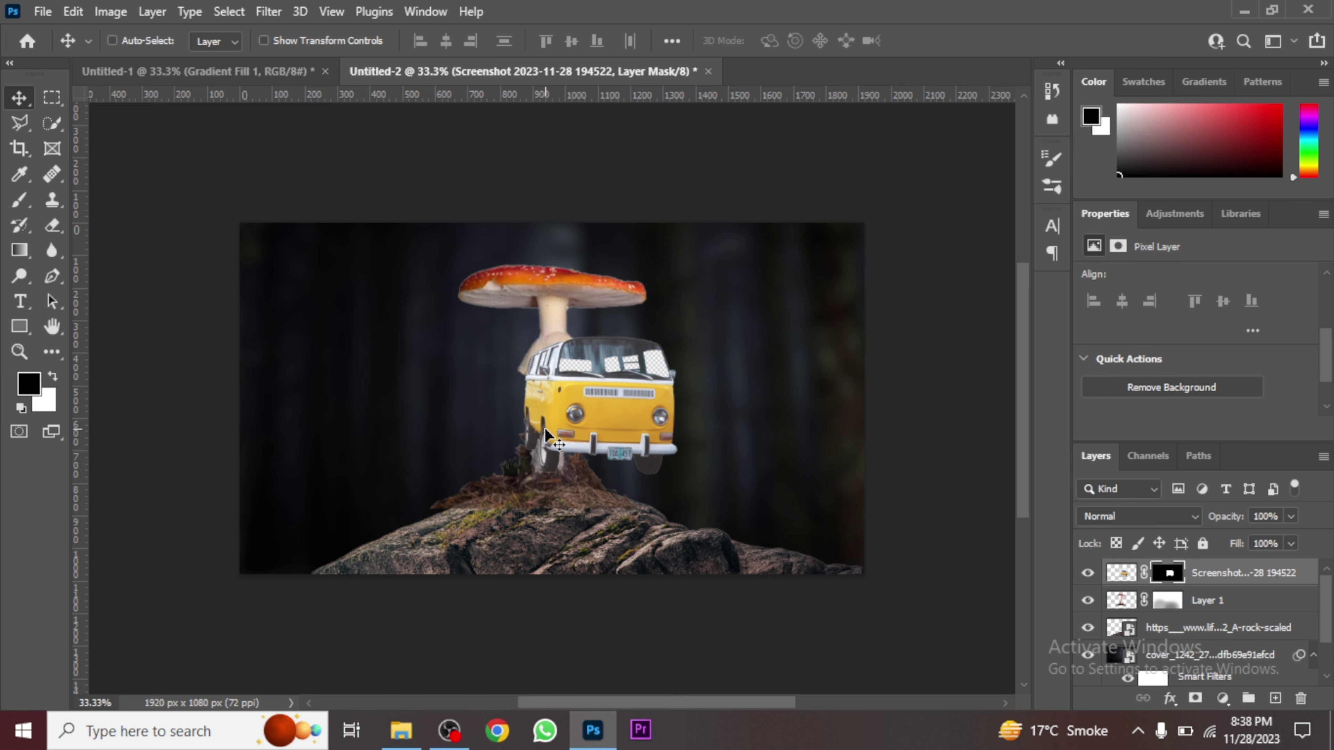
- Scale the van to about 76% and lower it onto the rock beside the mushroom
drag(544, 428, 588, 466)
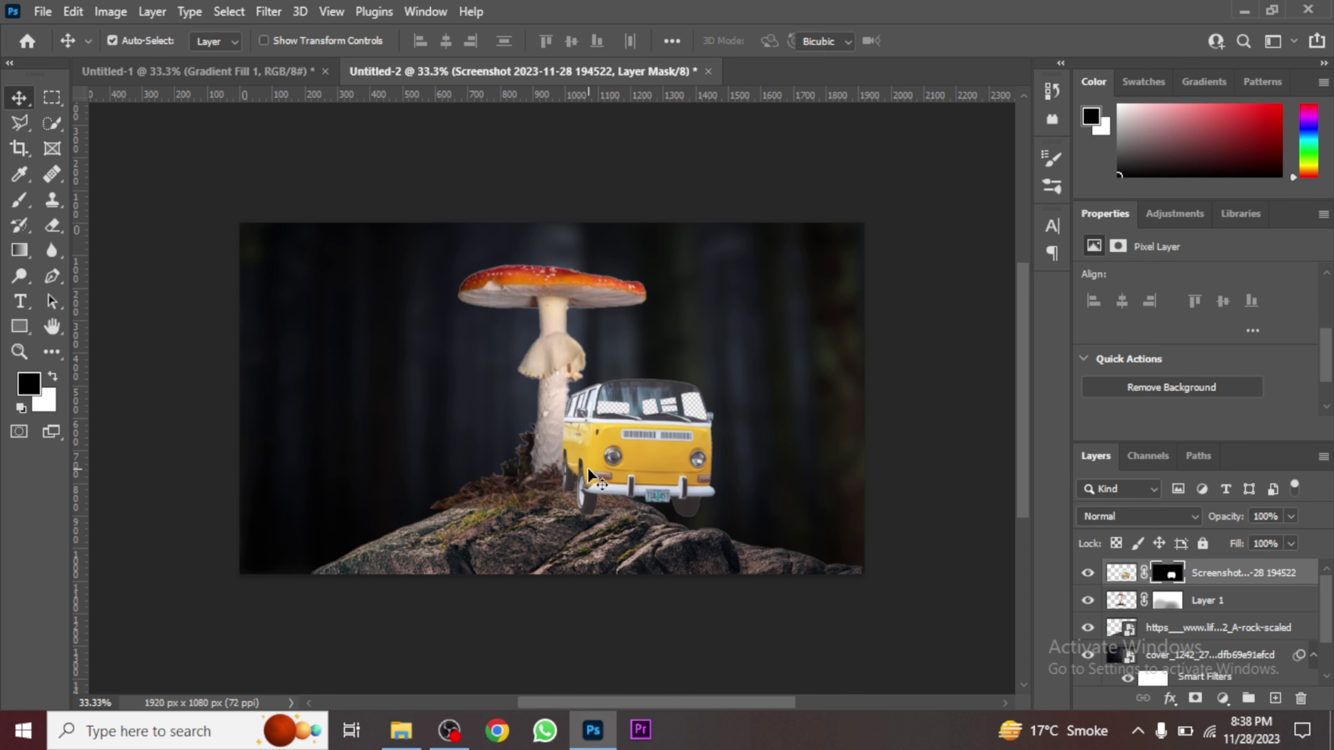
key(ctrl+t)
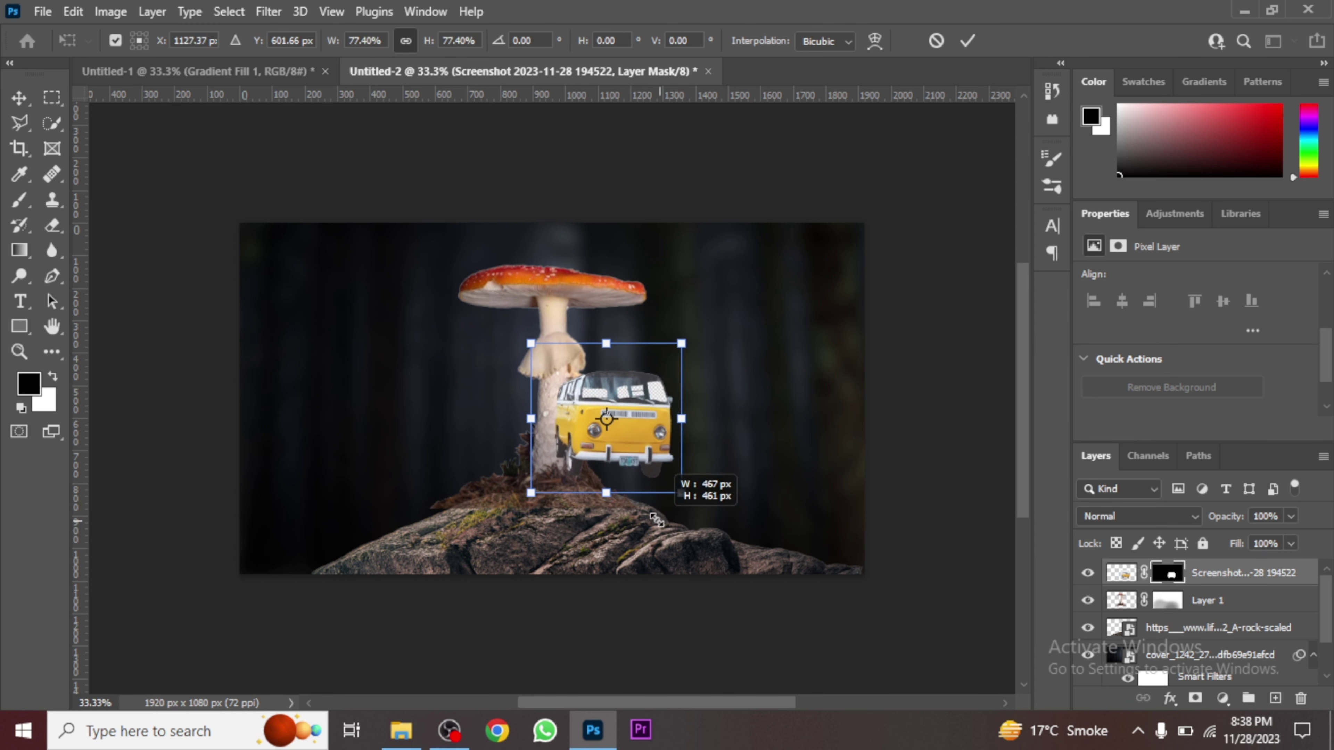
drag(727, 537, 678, 490)
drag(636, 415, 636, 455)
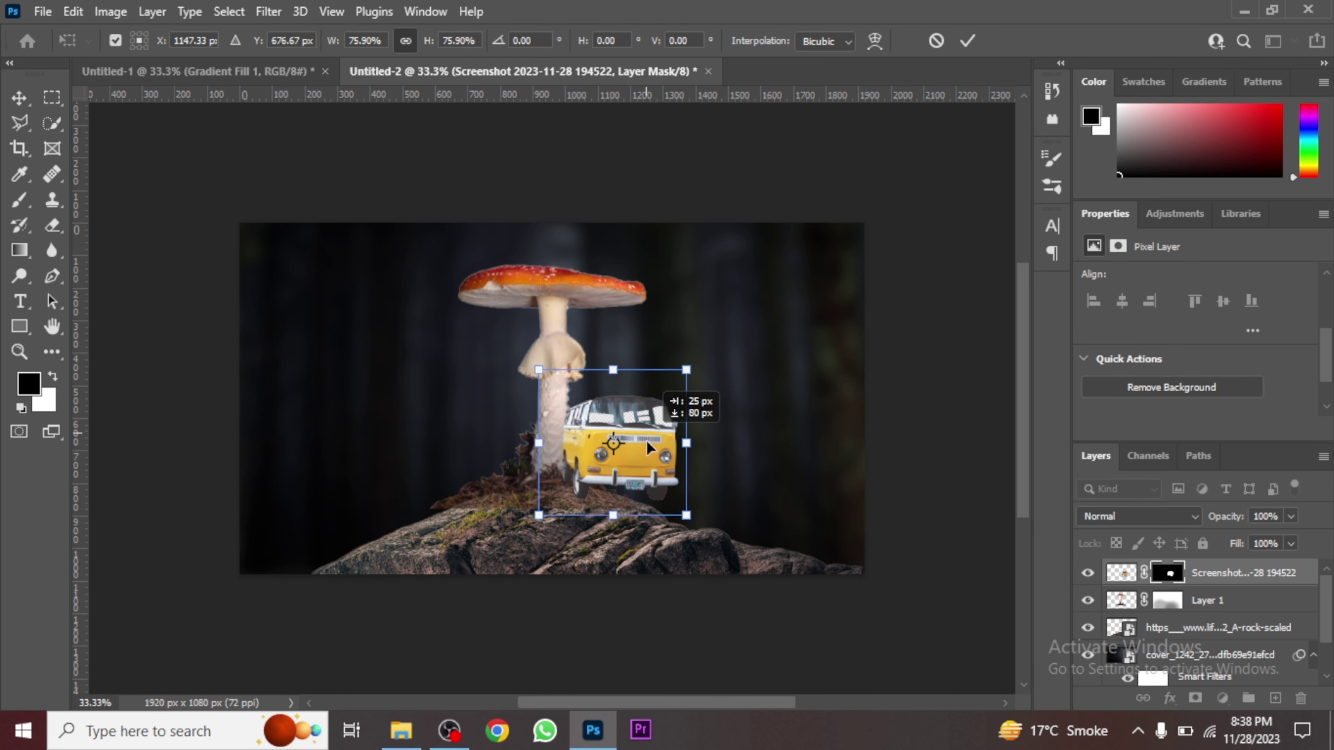
key(Return)
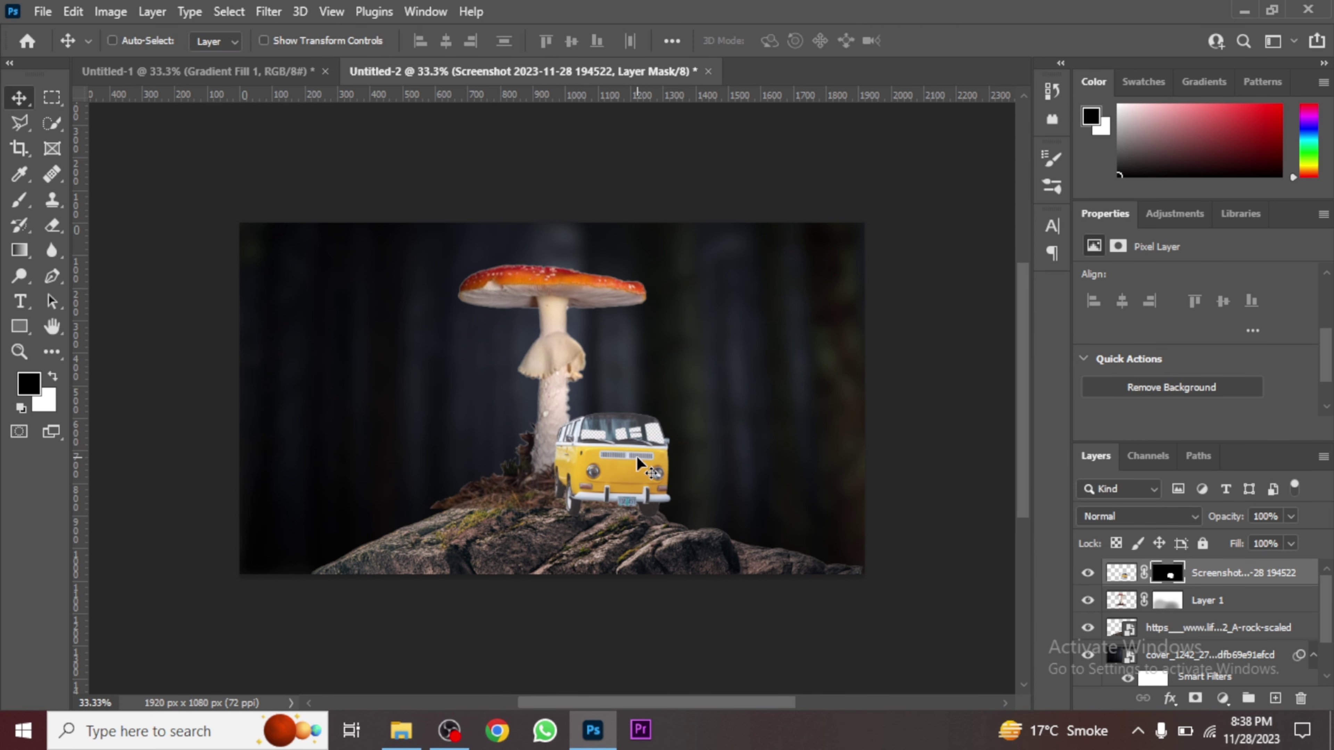
- Move the van layer beneath Layer 1 and raise the van about 51 px
drag(1218, 578, 1182, 605)
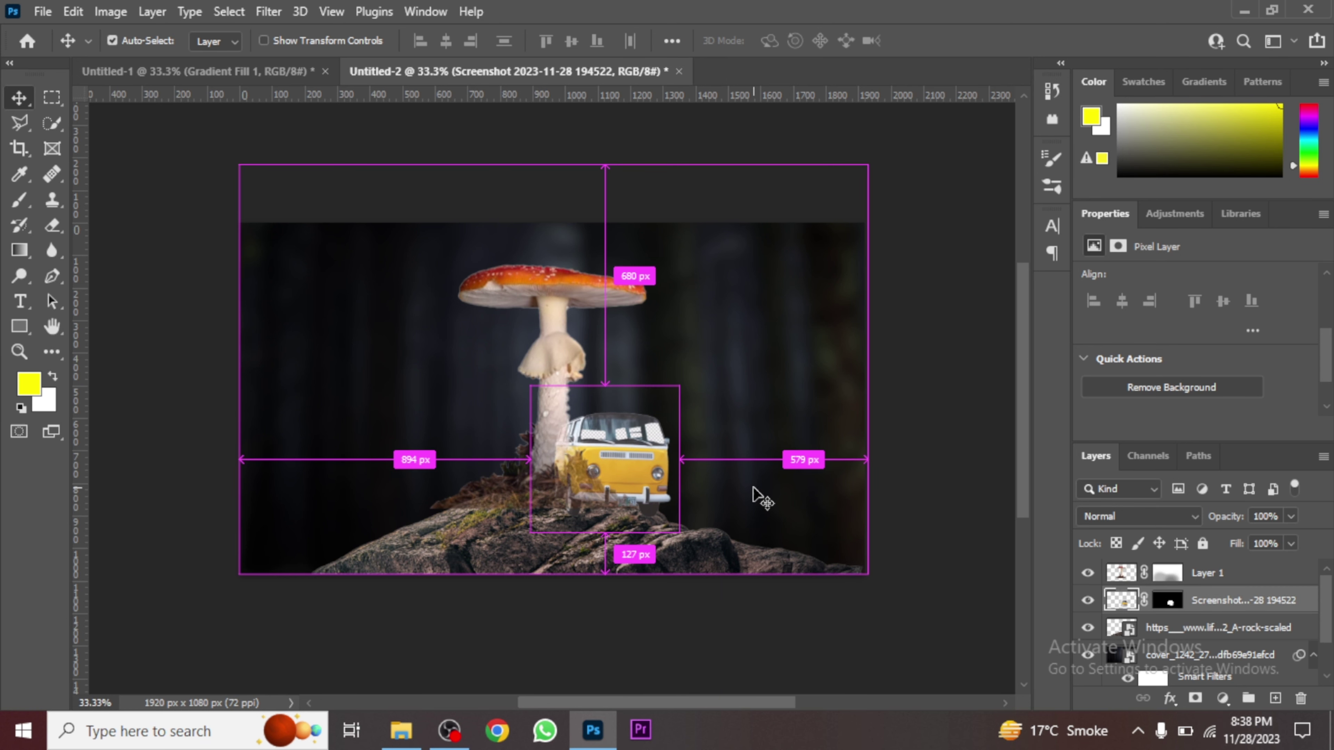
key(ctrl+t)
mouse_move(630, 489)
mouse_down()
mouse_move(630, 462)
mouse_move(642, 462)
mouse_up()
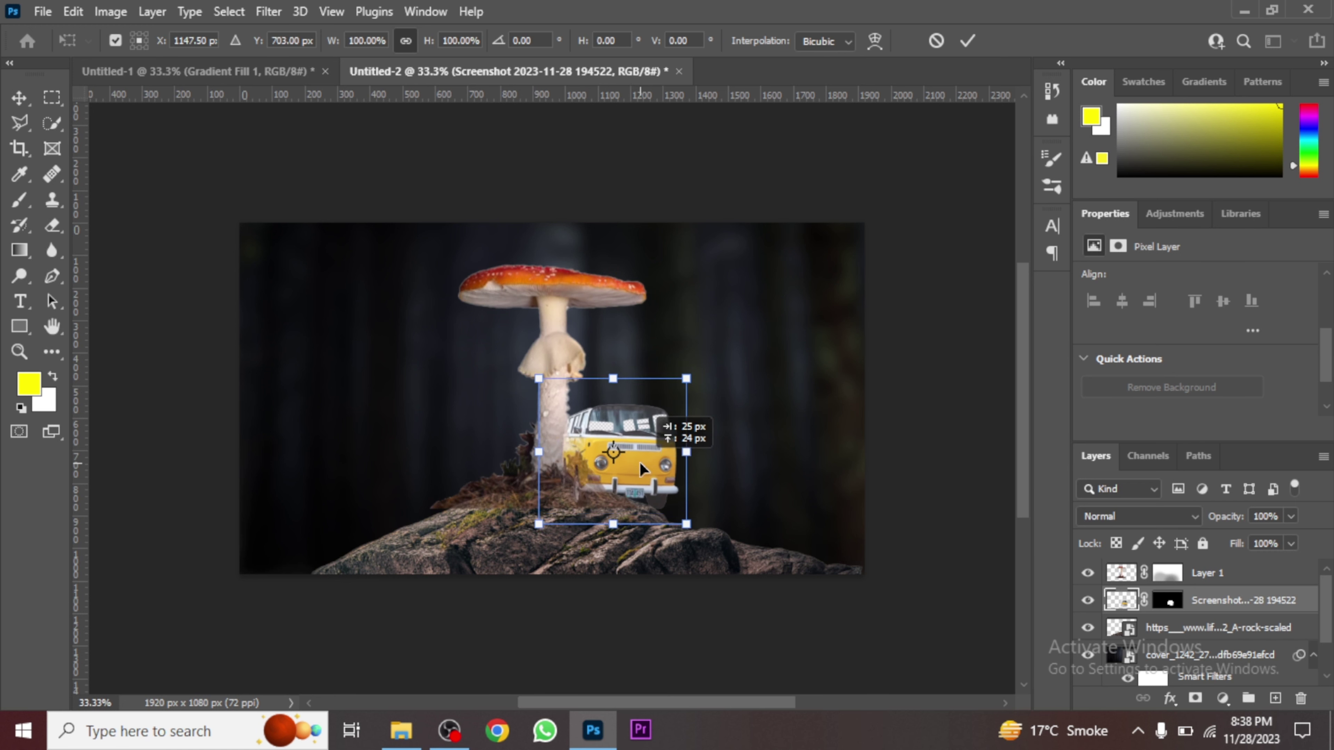
key(Return)
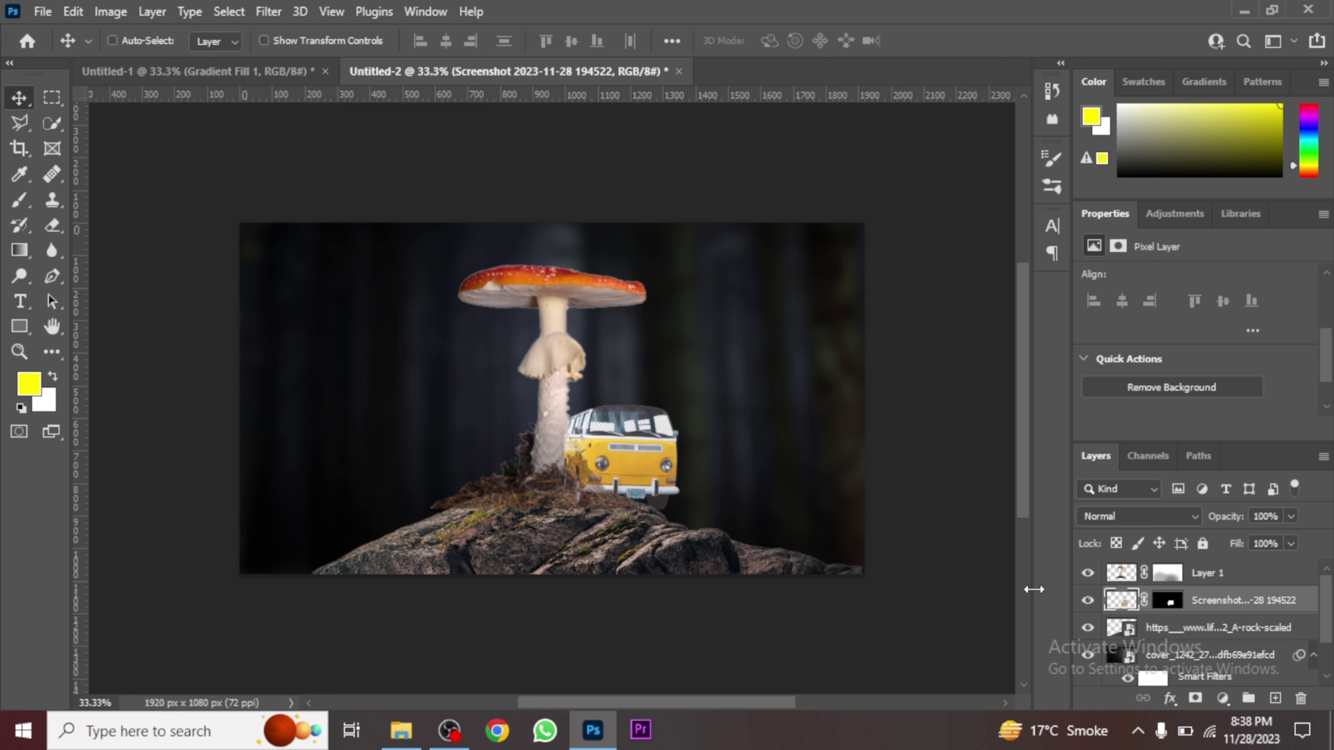
drag(1327, 599, 1329, 647)
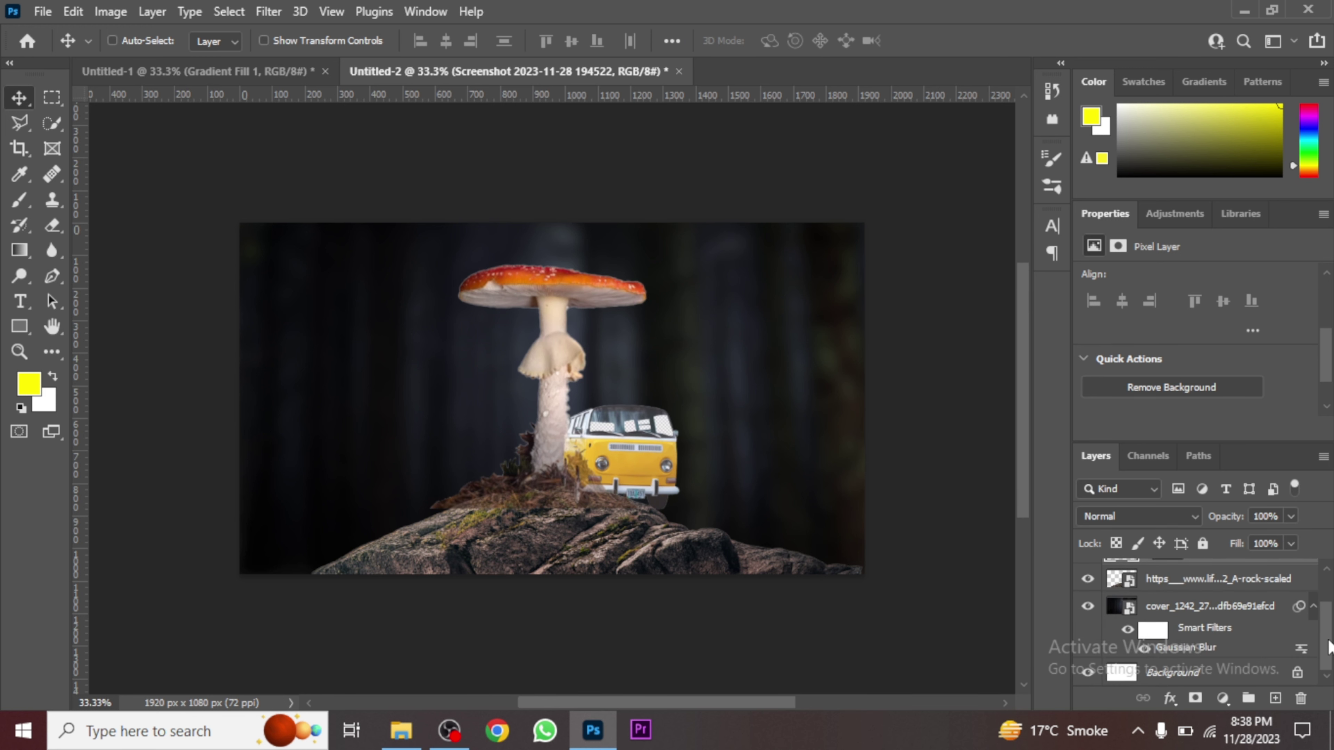
- Enlarge the rock to about 167% (1969 x 1075 px) and shift it down and right
click(1210, 588)
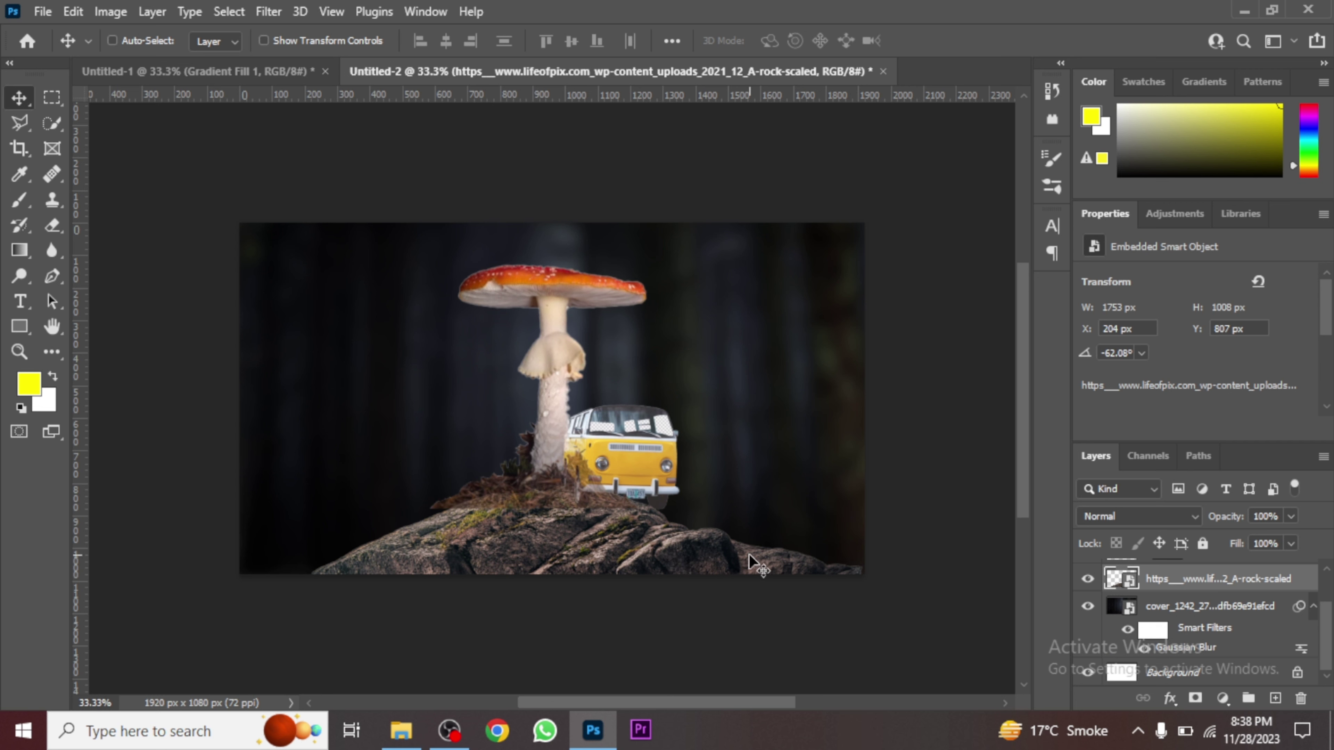
key(ctrl+t)
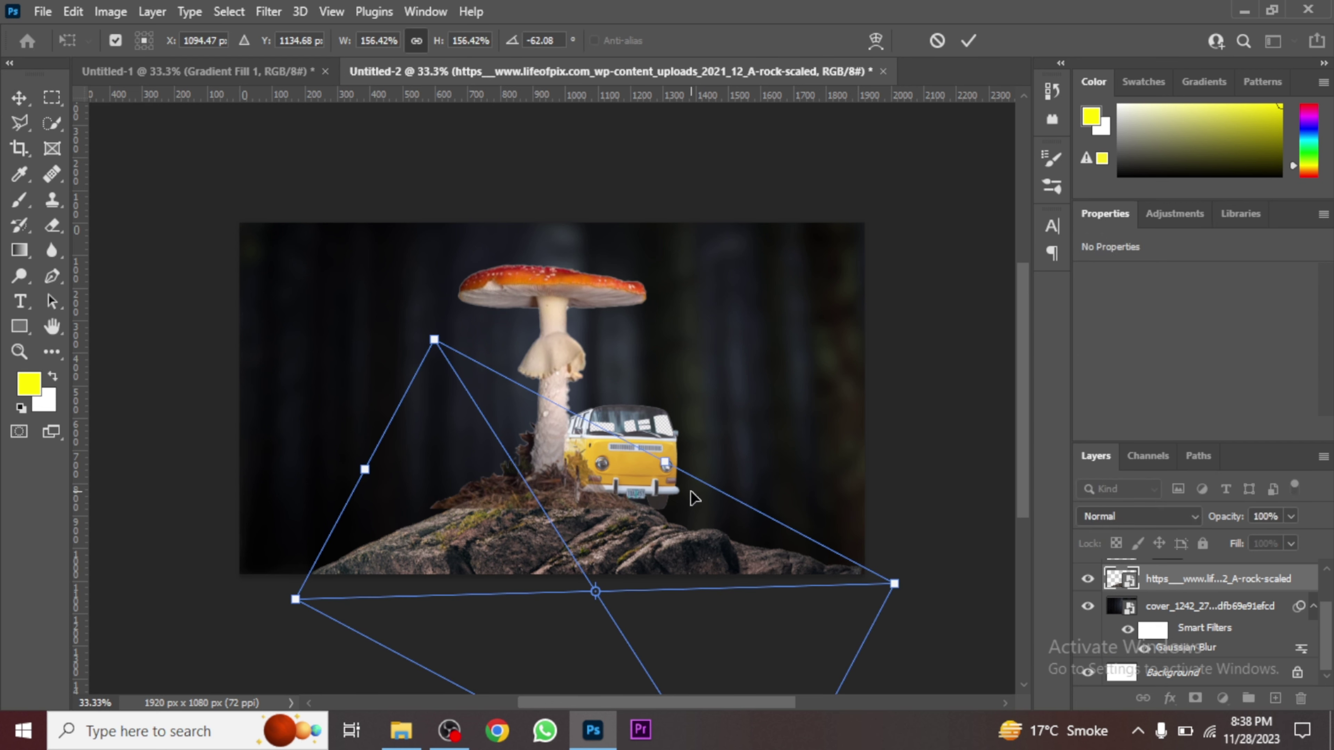
drag(666, 463, 689, 463)
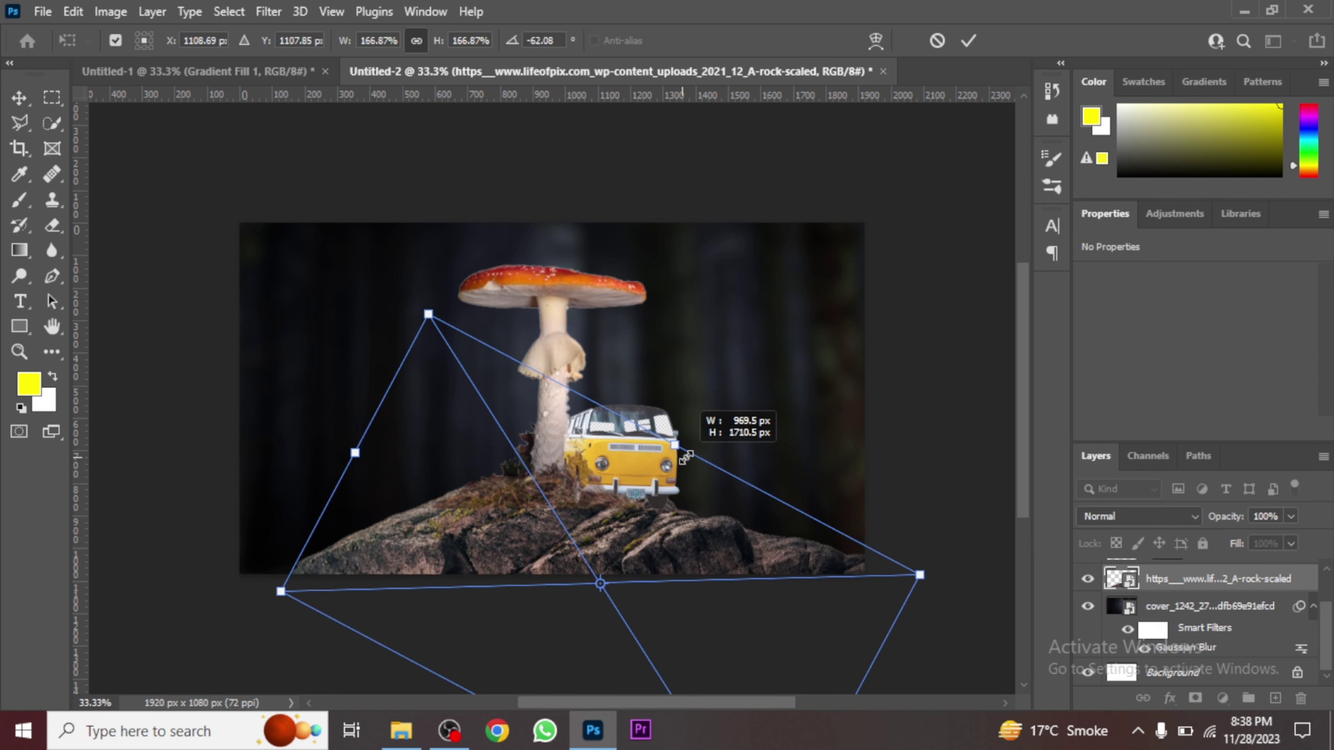
key(Return)
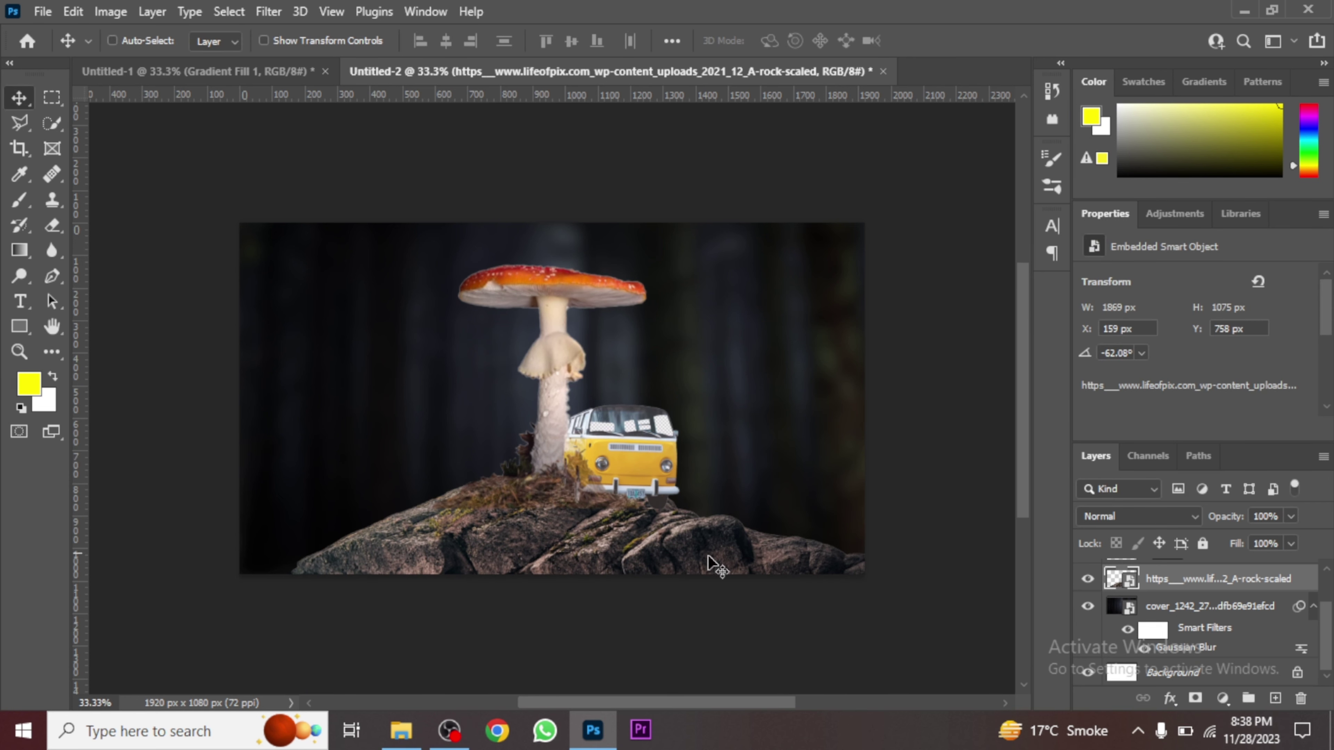
drag(693, 539, 705, 549)
- Paint black at 35% opacity on Layer 1's mask to hide its lower-left area
drag(1331, 642, 1325, 610)
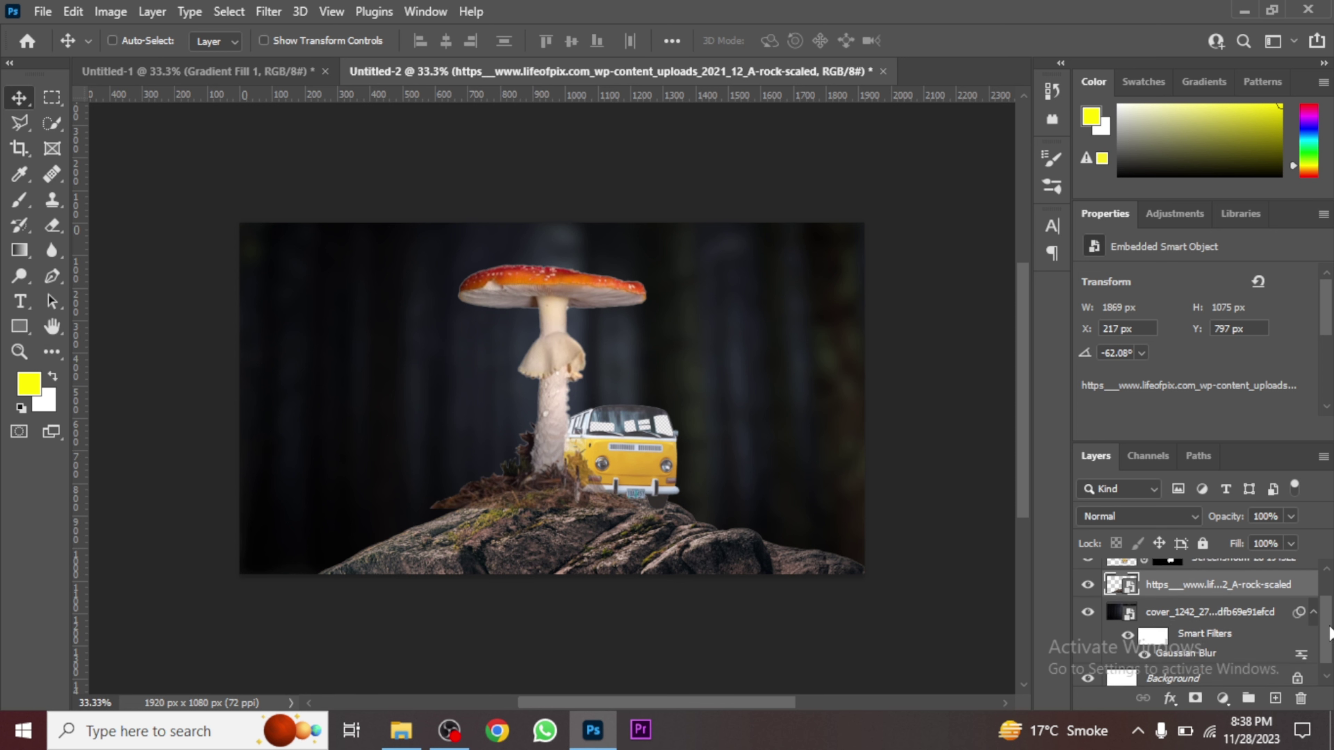
click(1208, 600)
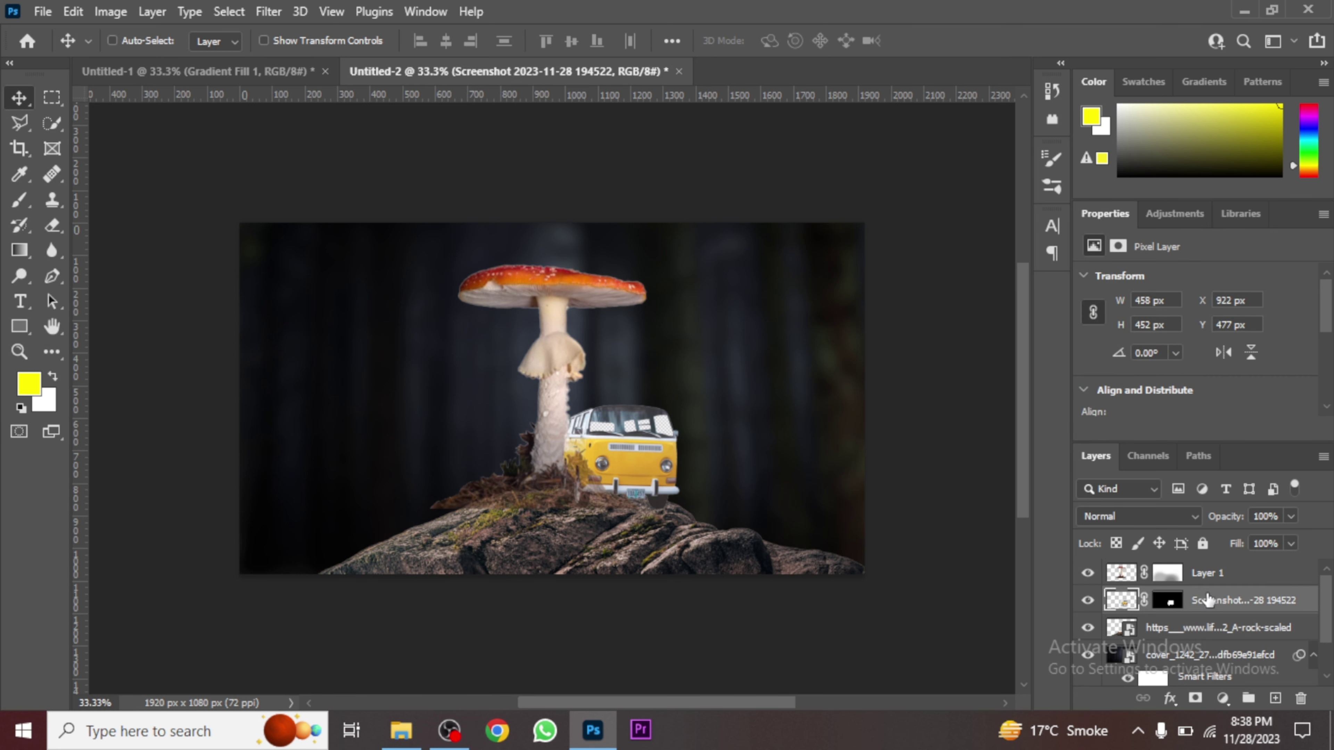
click(1177, 574)
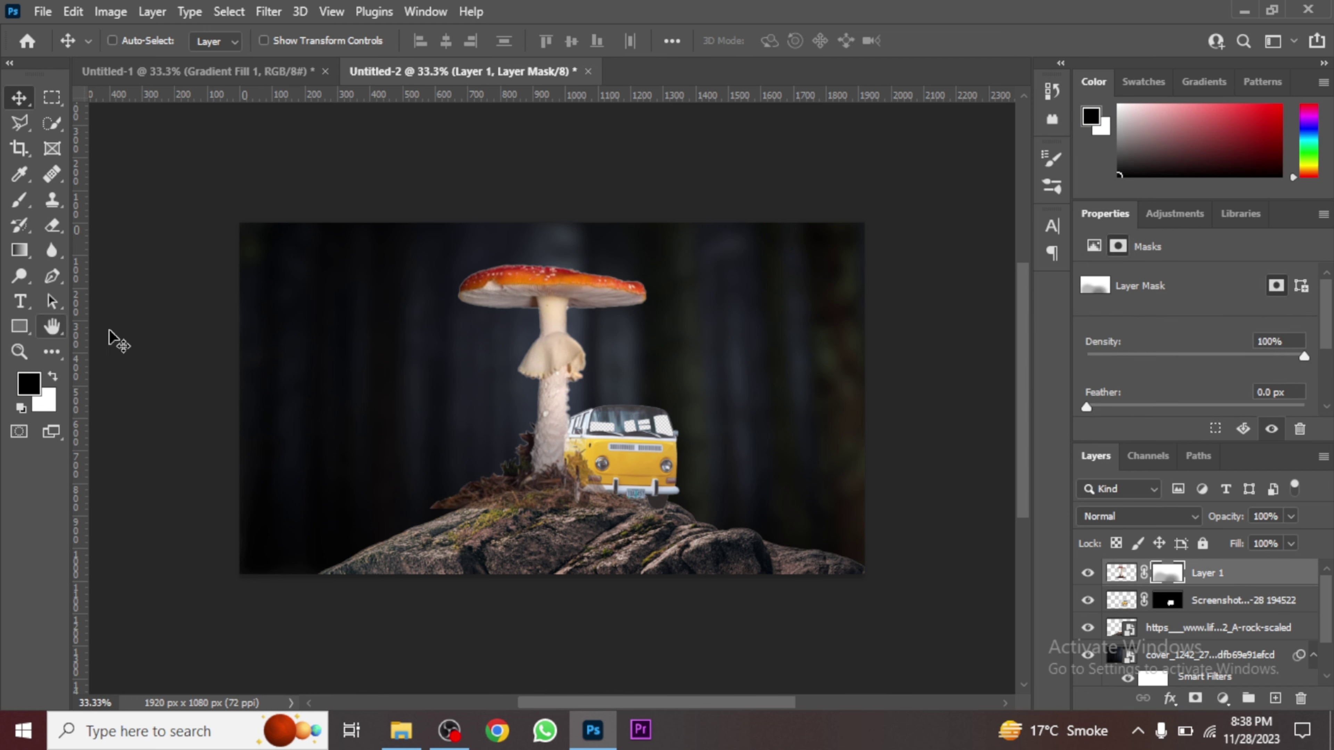
click(13, 210)
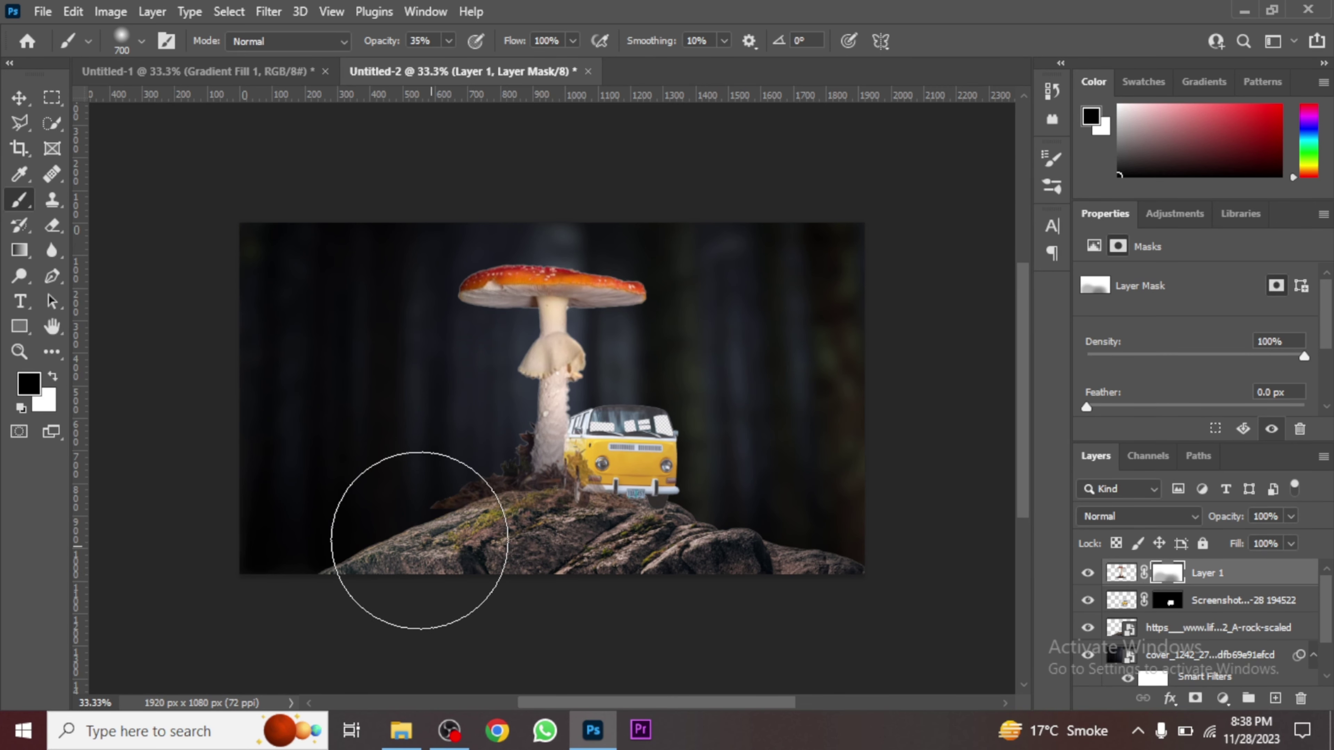
mouse_move(417, 536)
mouse_down()
mouse_move(521, 580)
mouse_move(412, 564)
mouse_up()
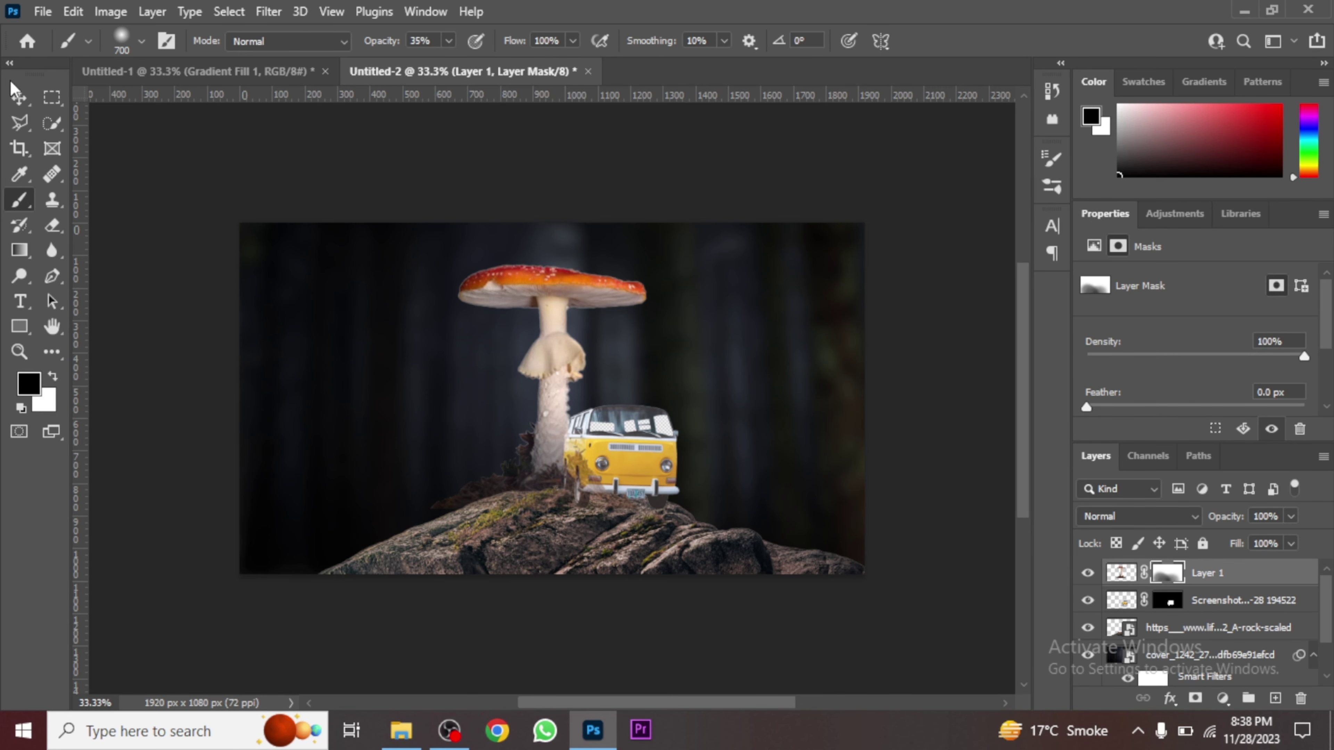
click(18, 97)
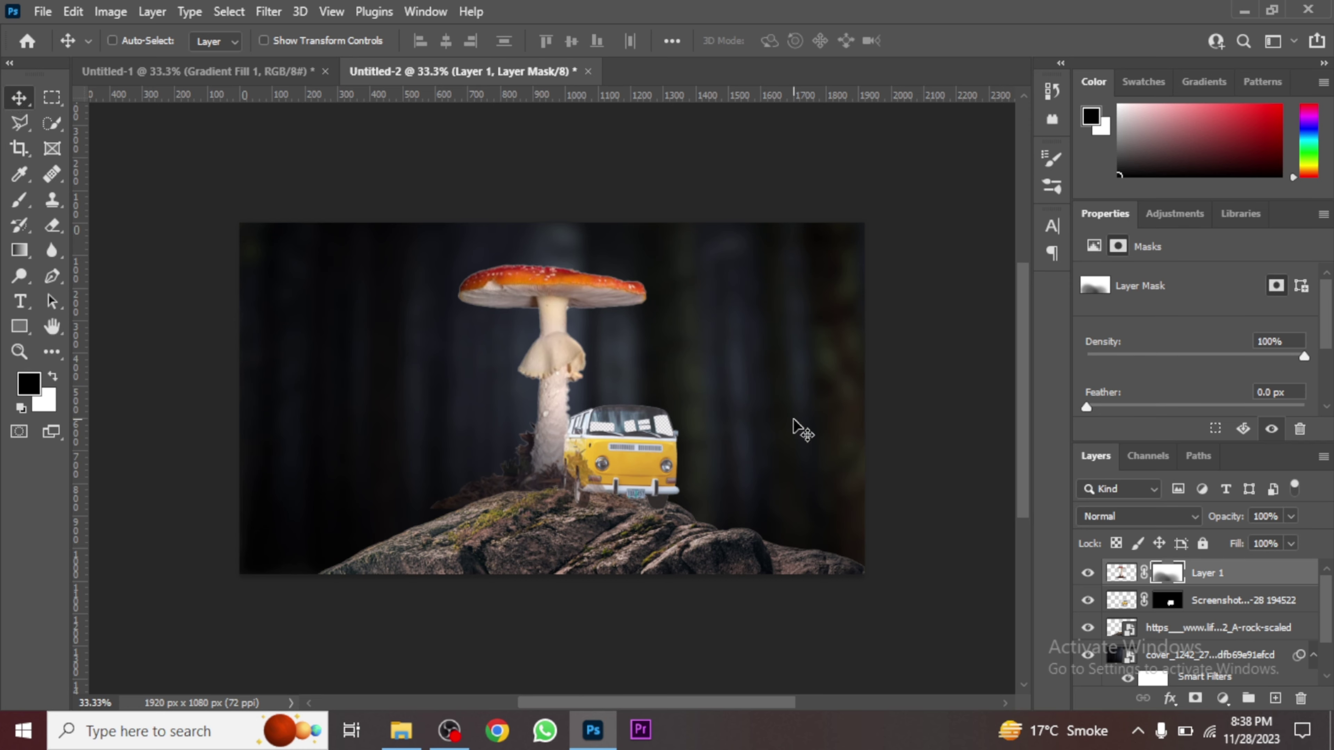
- Convert the van layer to a smart object and nudge it to X 1009, Y 546 px
click(1238, 601)
right_click(1239, 602)
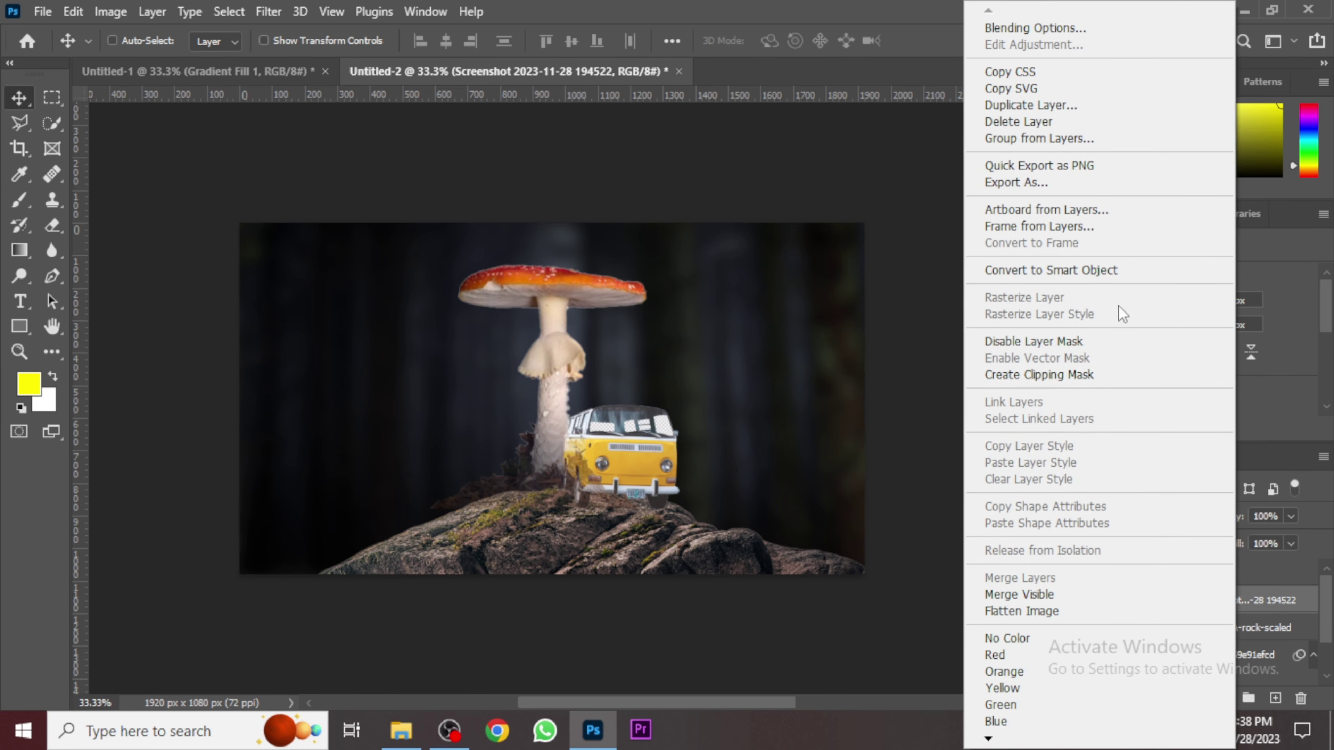
click(1079, 270)
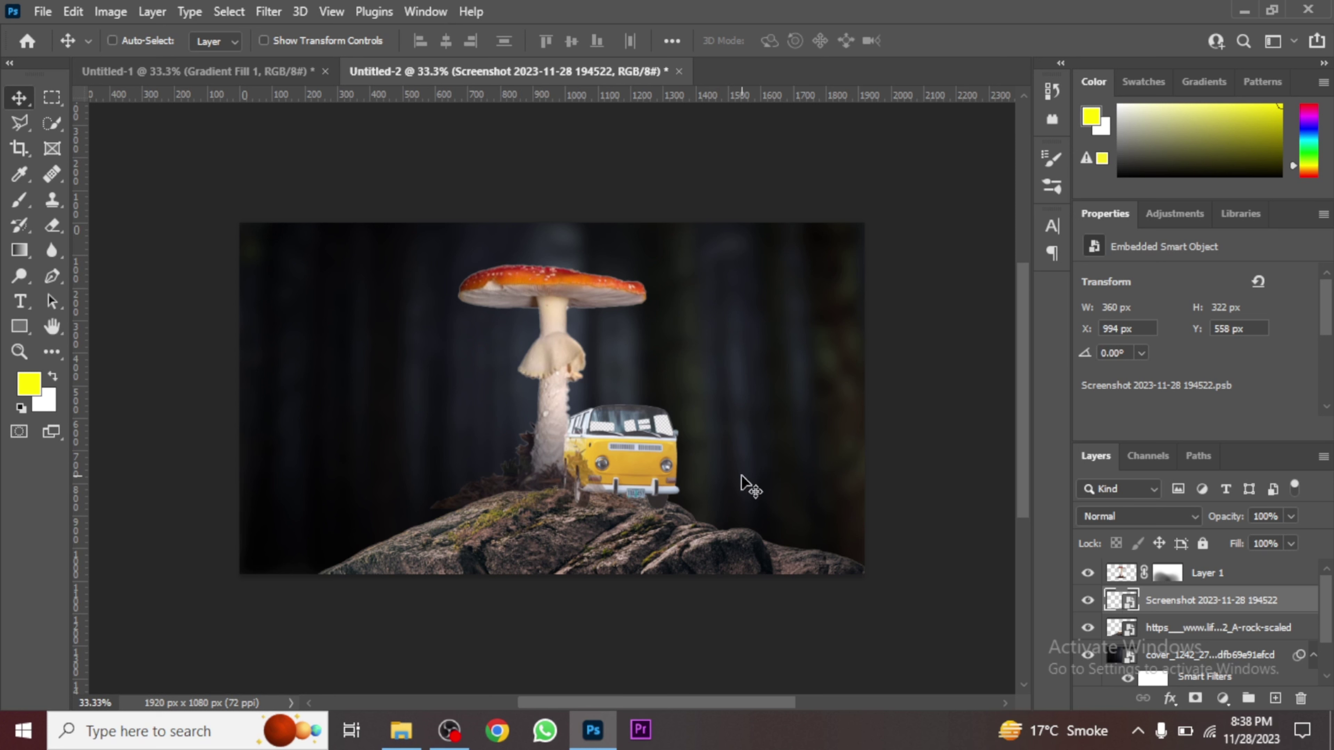
key(Right)
key(Right)
key(Right)
key(Right)
key(Right)
key(Right)
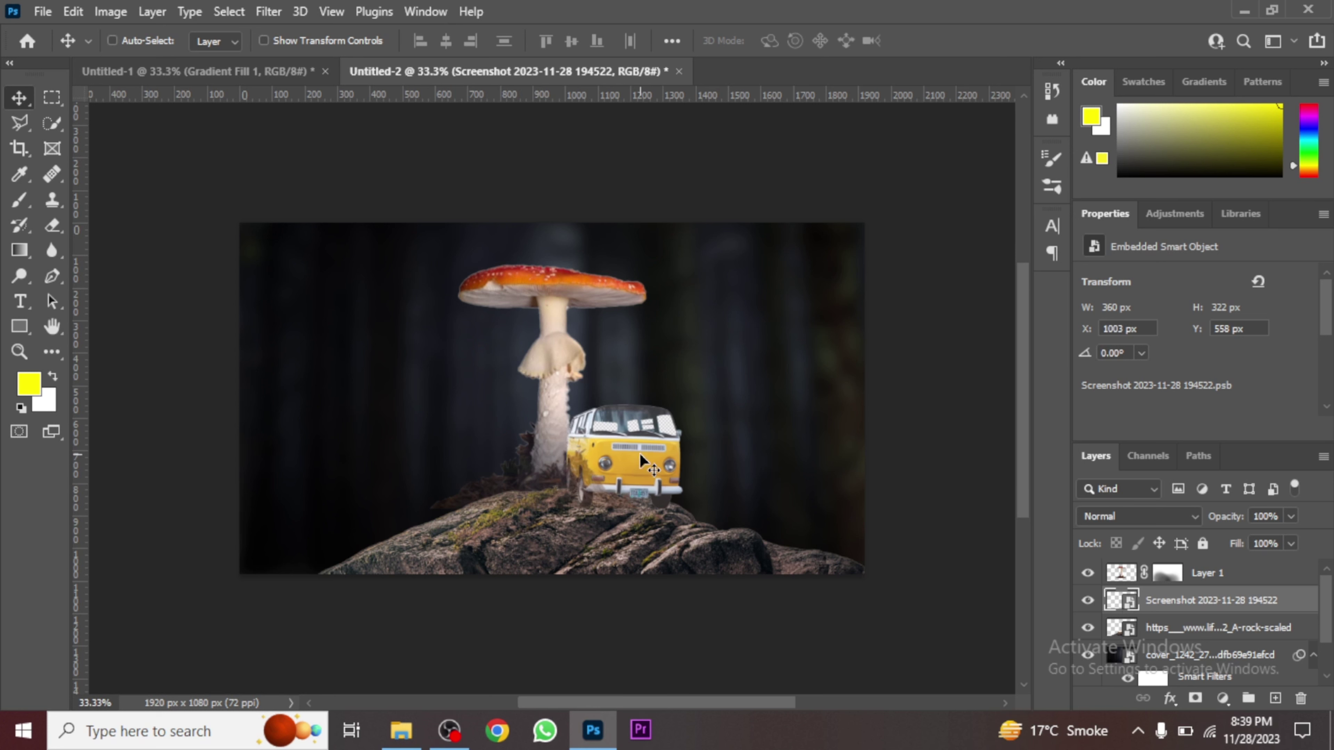
key(Up)
key(Up)
key(Up)
key(Up)
key(Up)
key(Up)
key(Right)
key(Right)
key(Right)
key(Right)
key(Right)
key(Right)
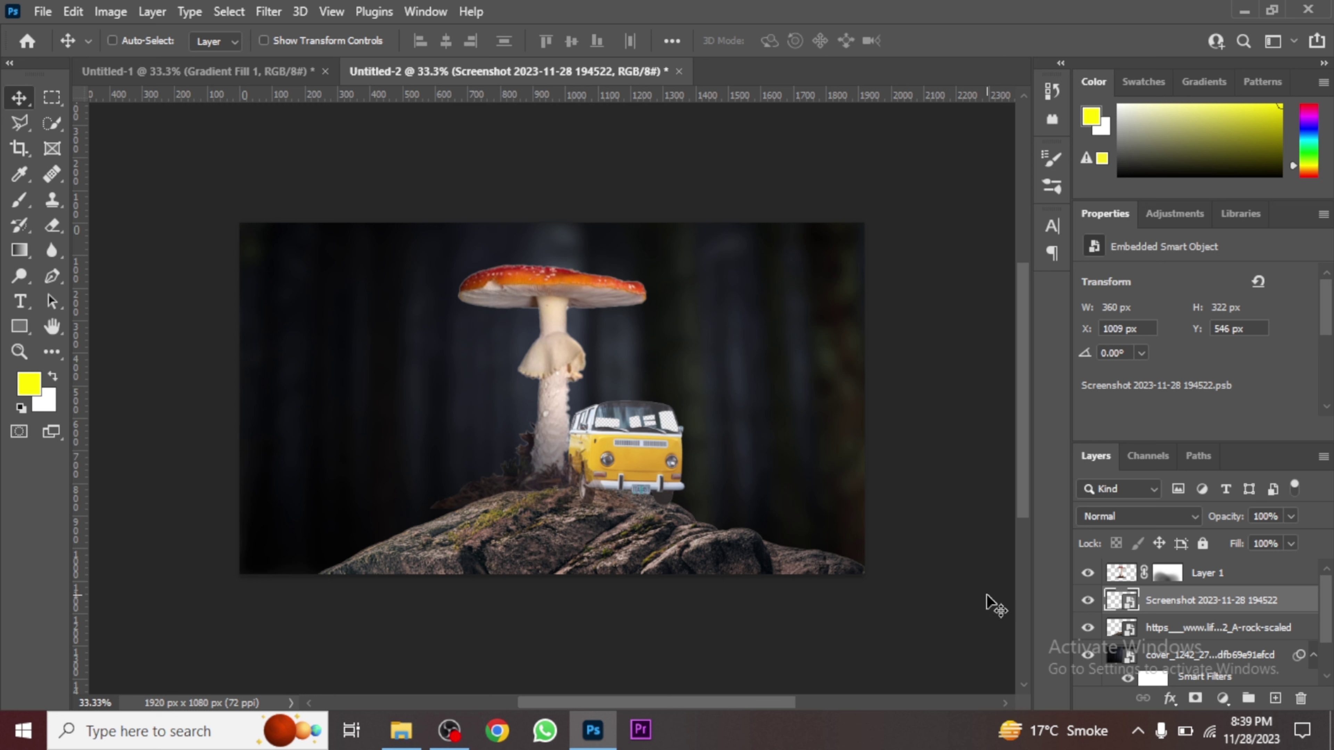
key(d)
click(1164, 575)
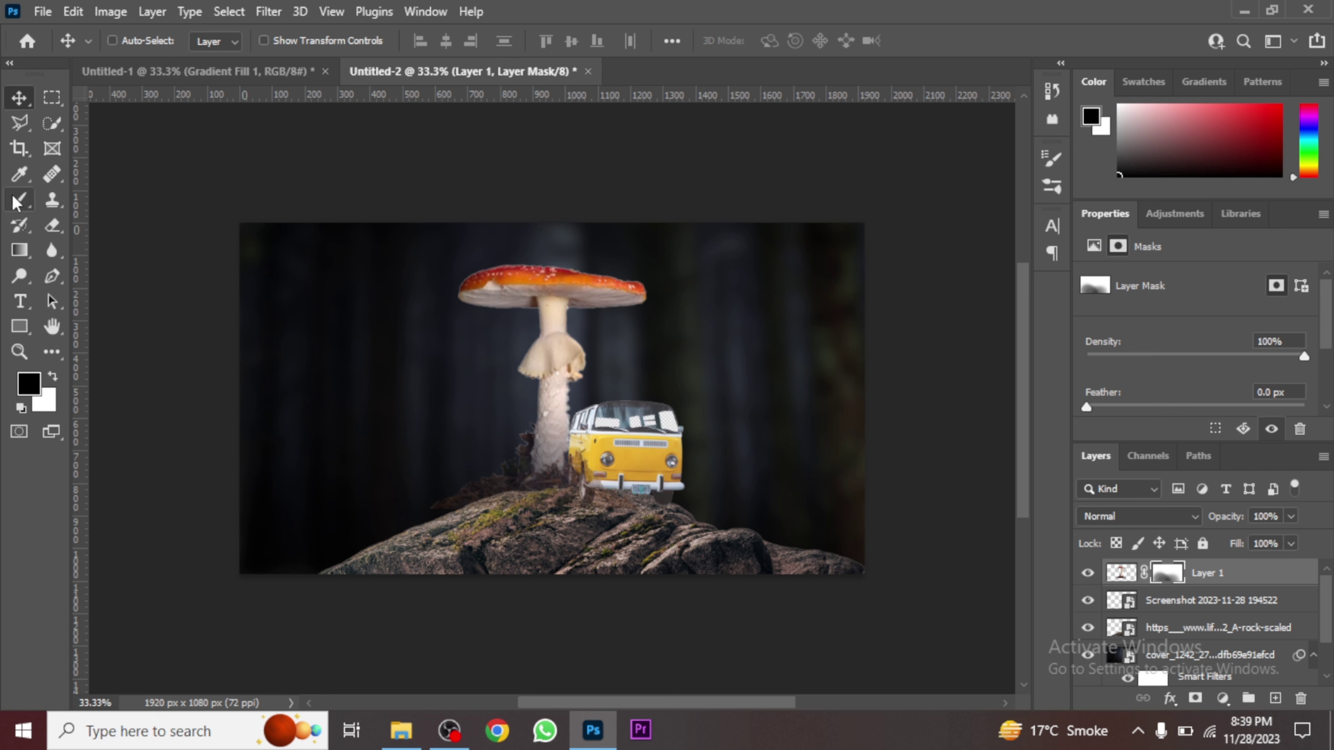
- Paint more soft black on Layer 1's mask around the van and stem's dirt base
click(20, 201)
click(664, 489)
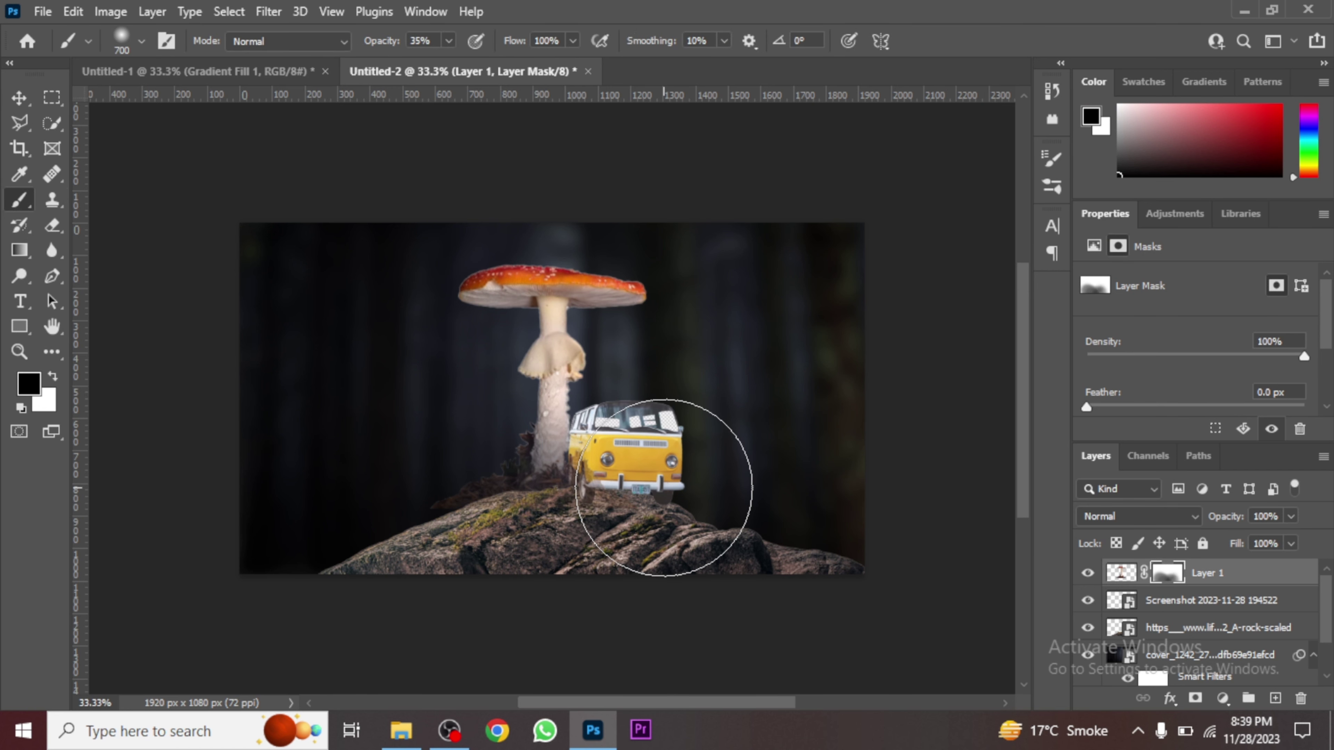
key(bracketleft)
key(bracketleft)
key(bracketleft)
key(bracketleft)
key(bracketleft)
key(bracketleft)
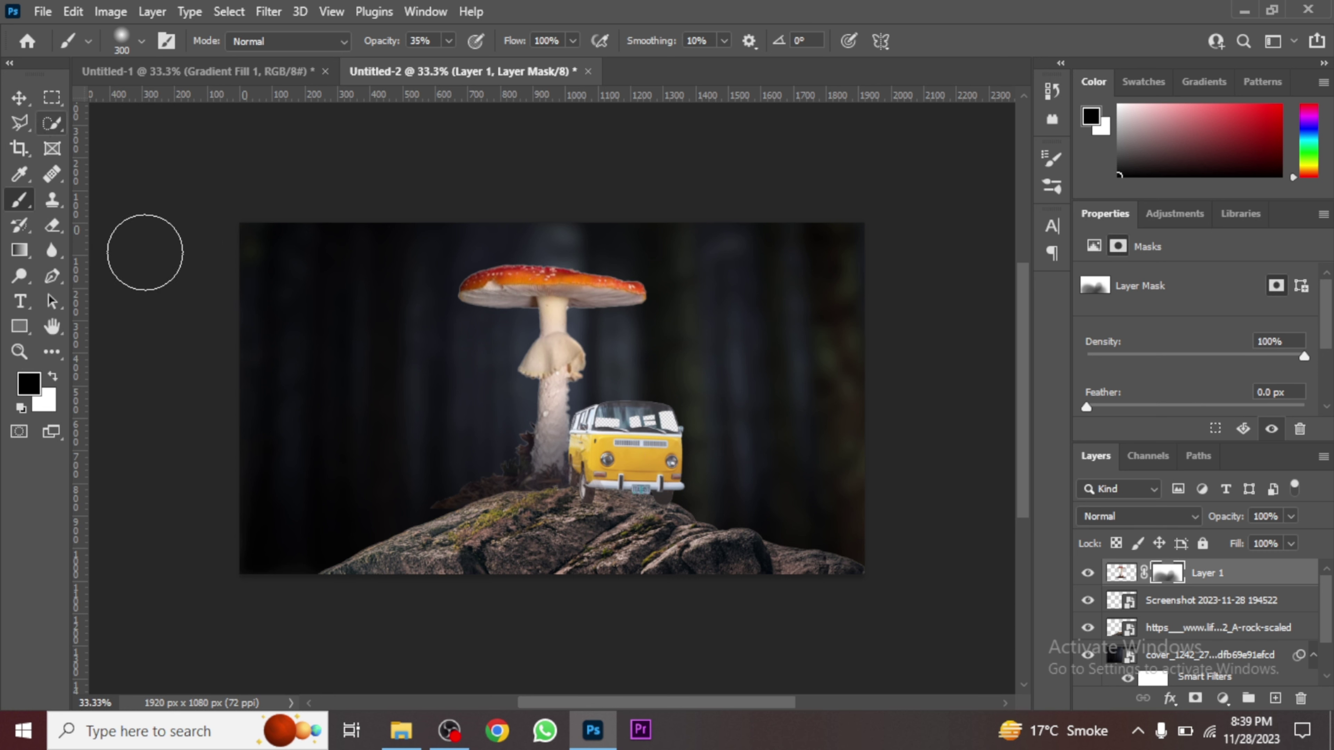
click(19, 106)
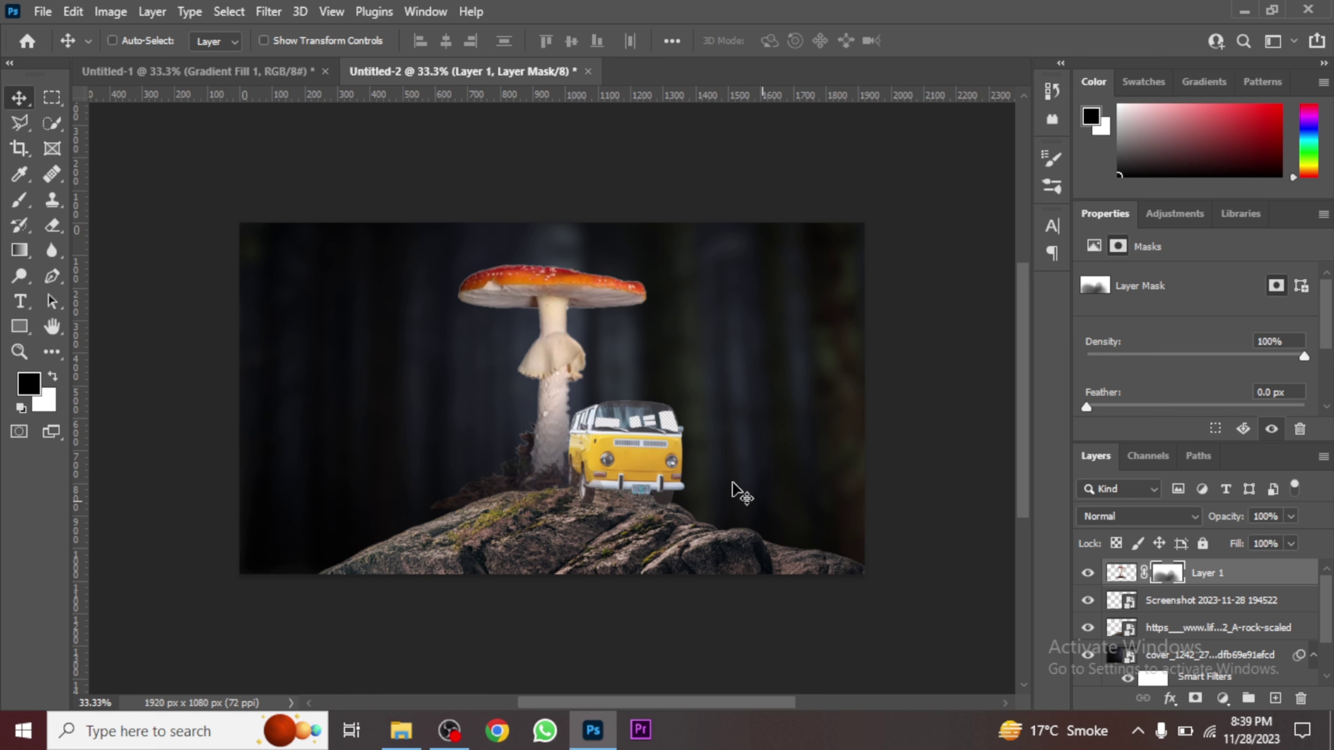
click(52, 225)
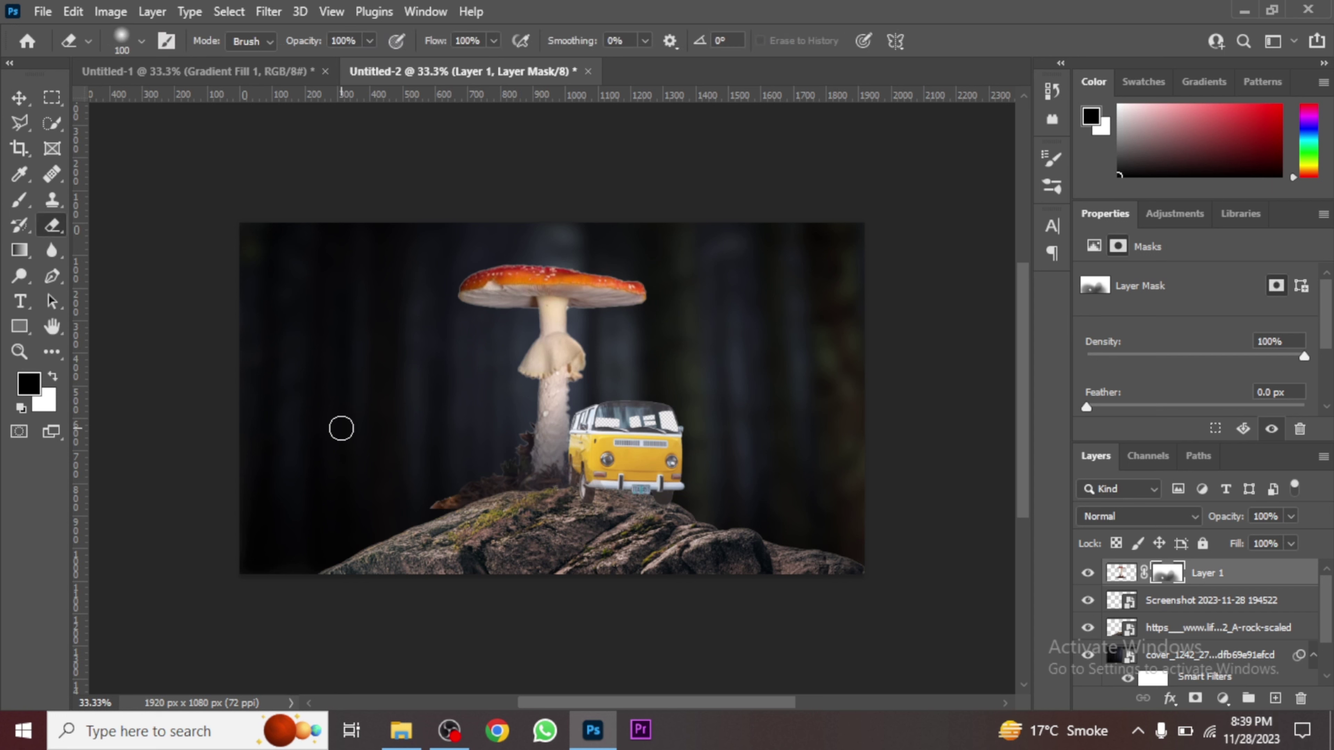
- Drag Screenshot 2023-11-28 195324.png from Downloads onto the Photoshop canvas
click(19, 174)
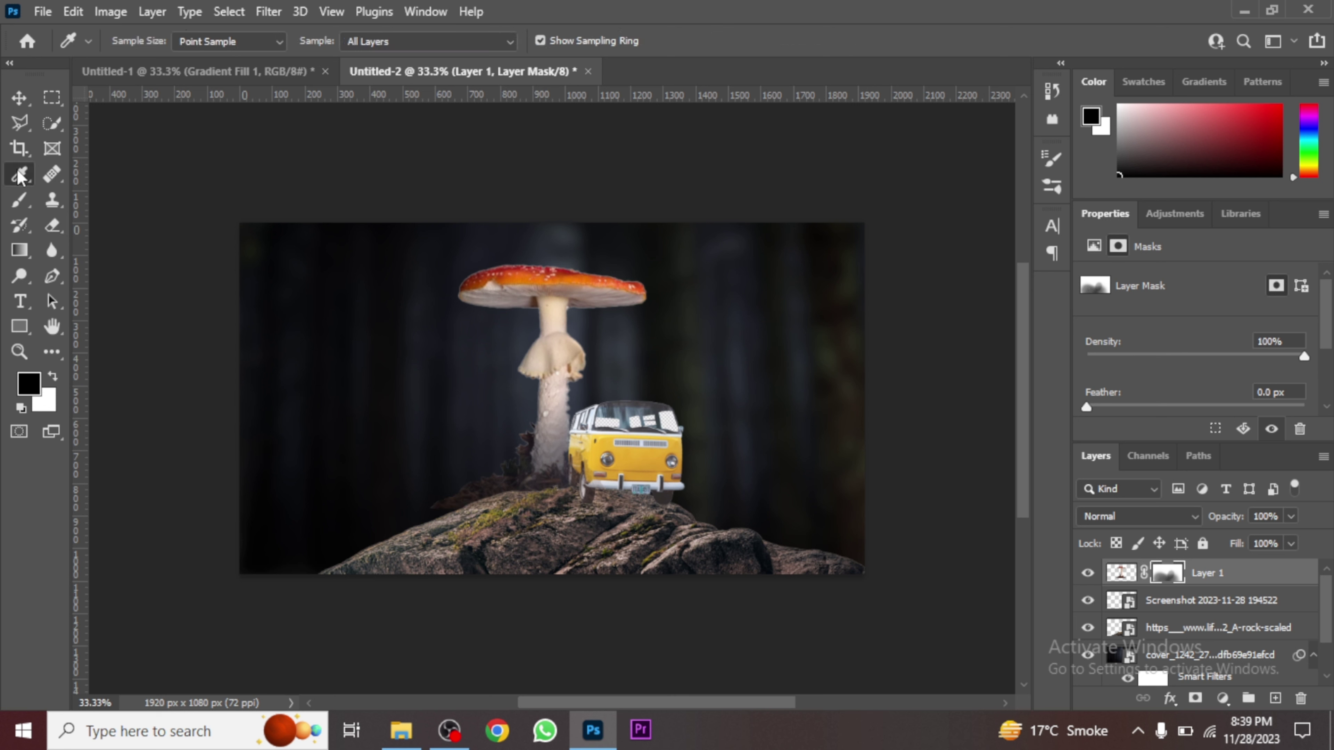
click(19, 200)
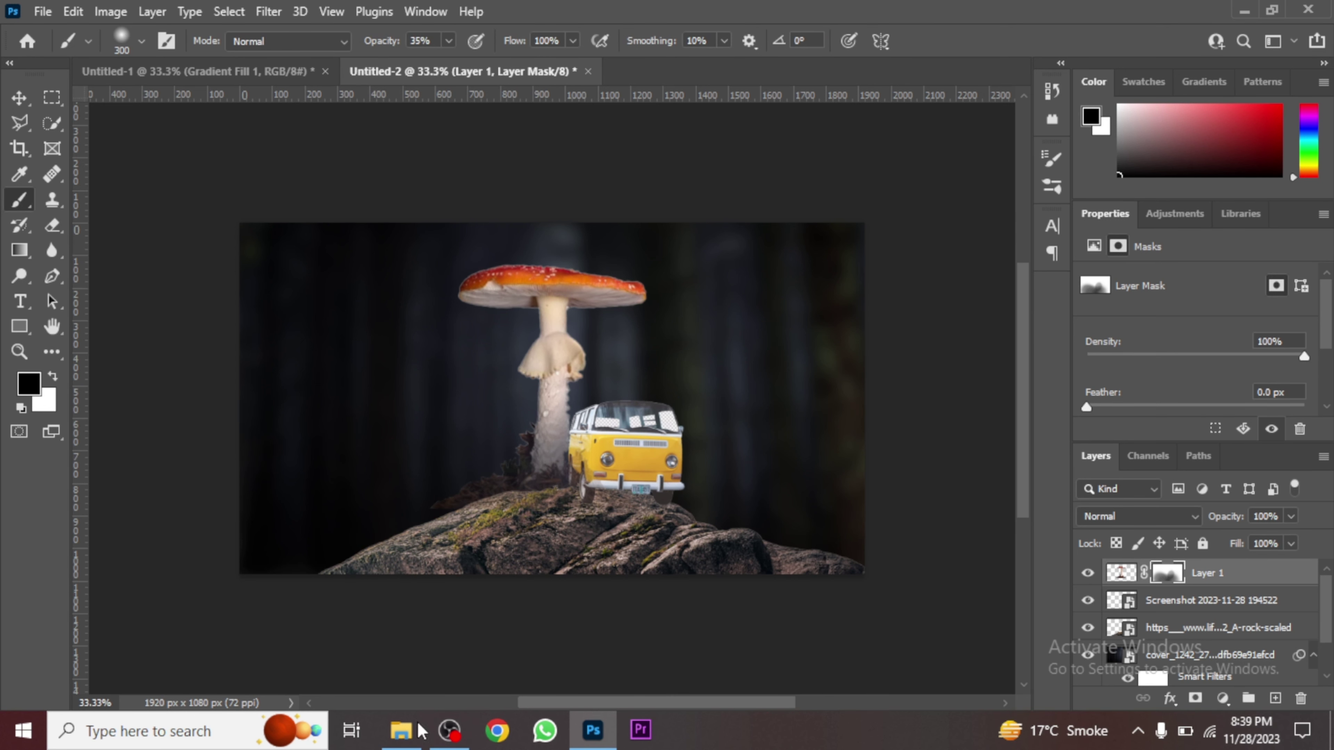
click(401, 731)
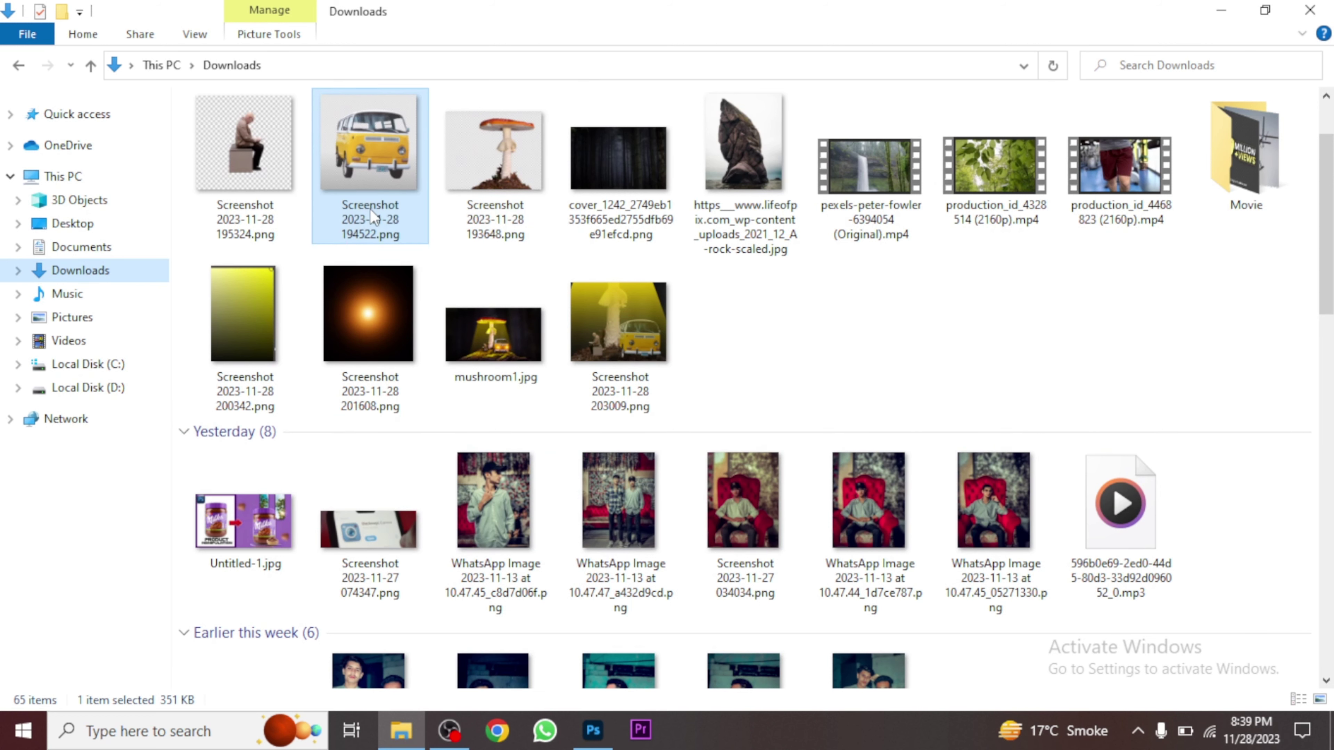
drag(248, 155, 593, 690)
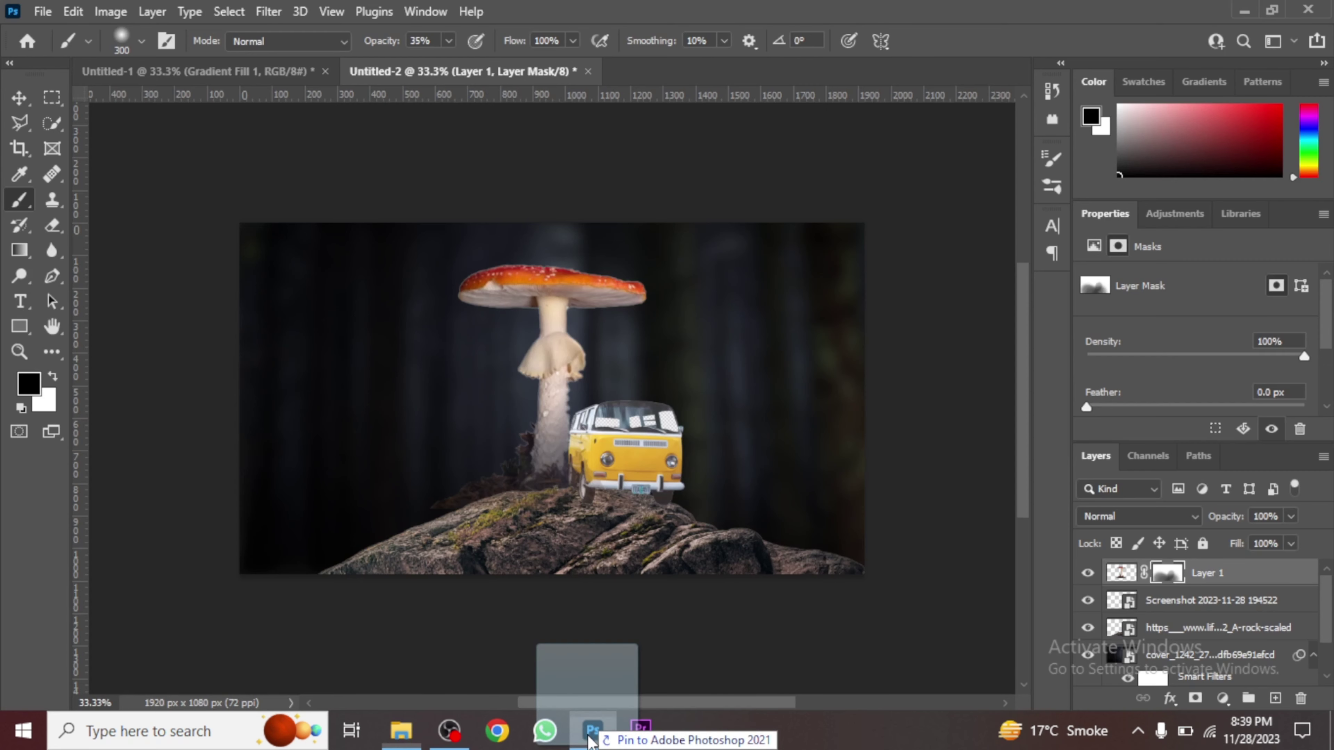
mouse_move(592, 690)
mouse_down()
mouse_move(445, 451)
mouse_move(291, 532)
mouse_up()
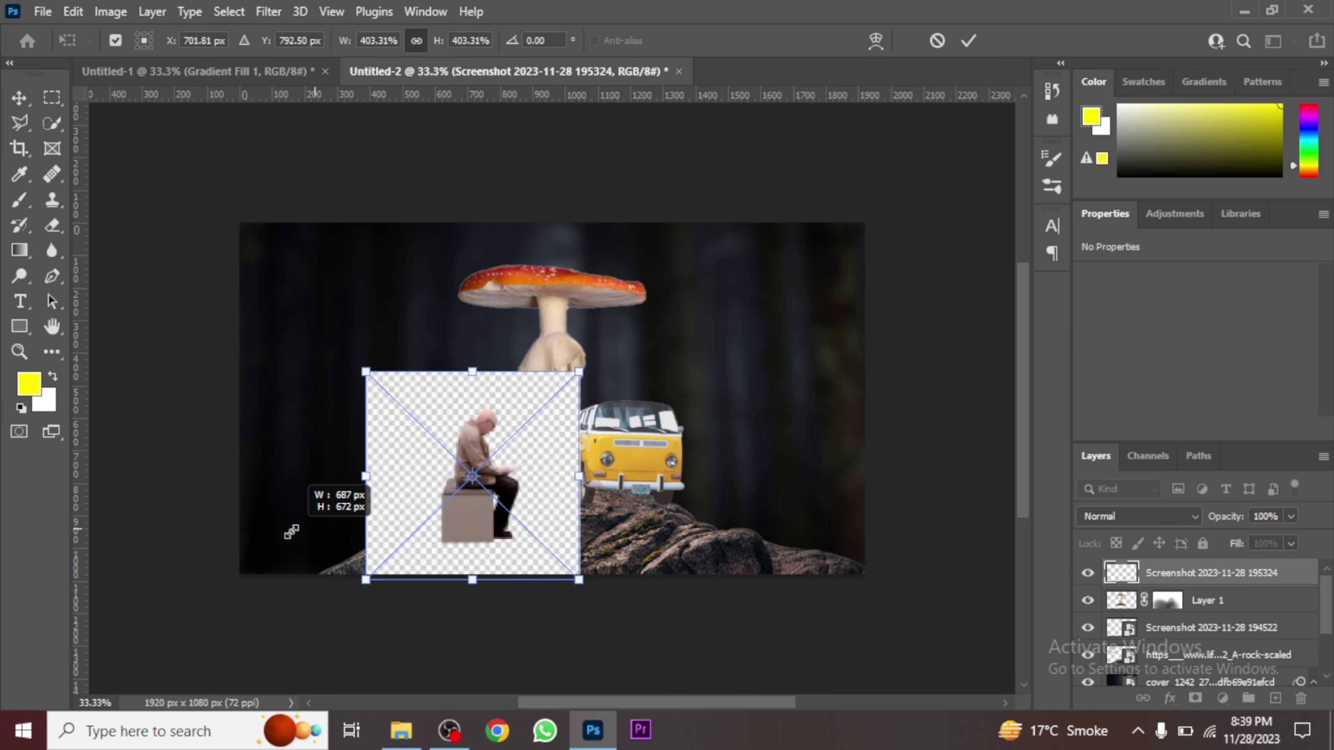
- Commit the old man image and move him up and left of the mushroom
key(Return)
key(b)
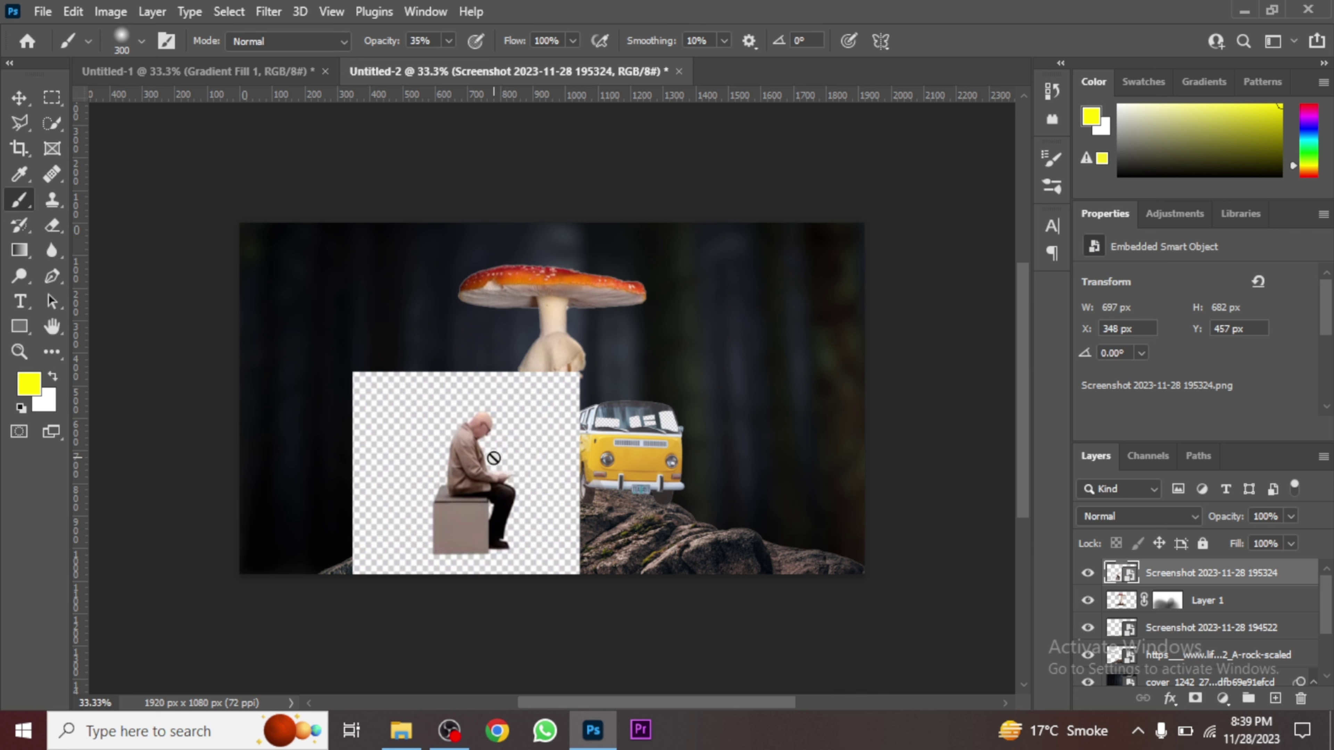
click(19, 100)
drag(436, 404, 409, 373)
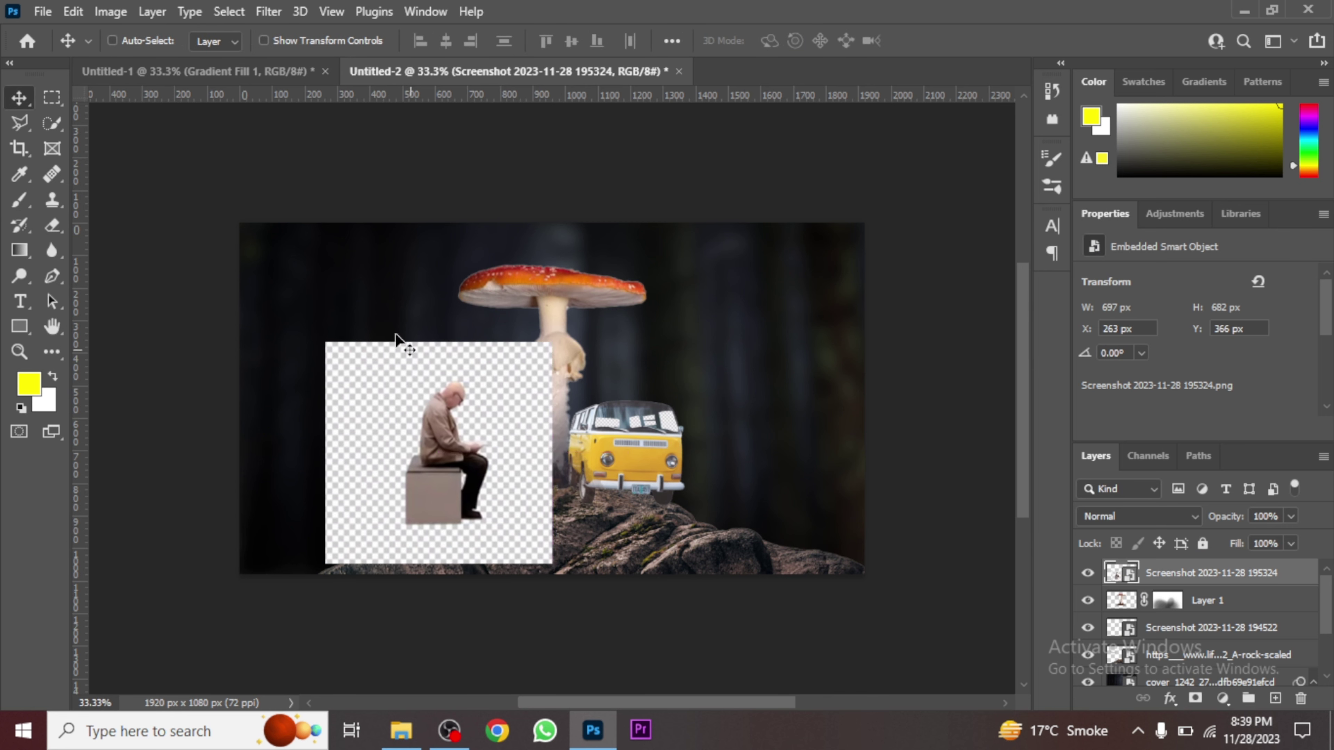
- Select the seated man as subject, mask out his backdrop, and make him a smart object
click(232, 7)
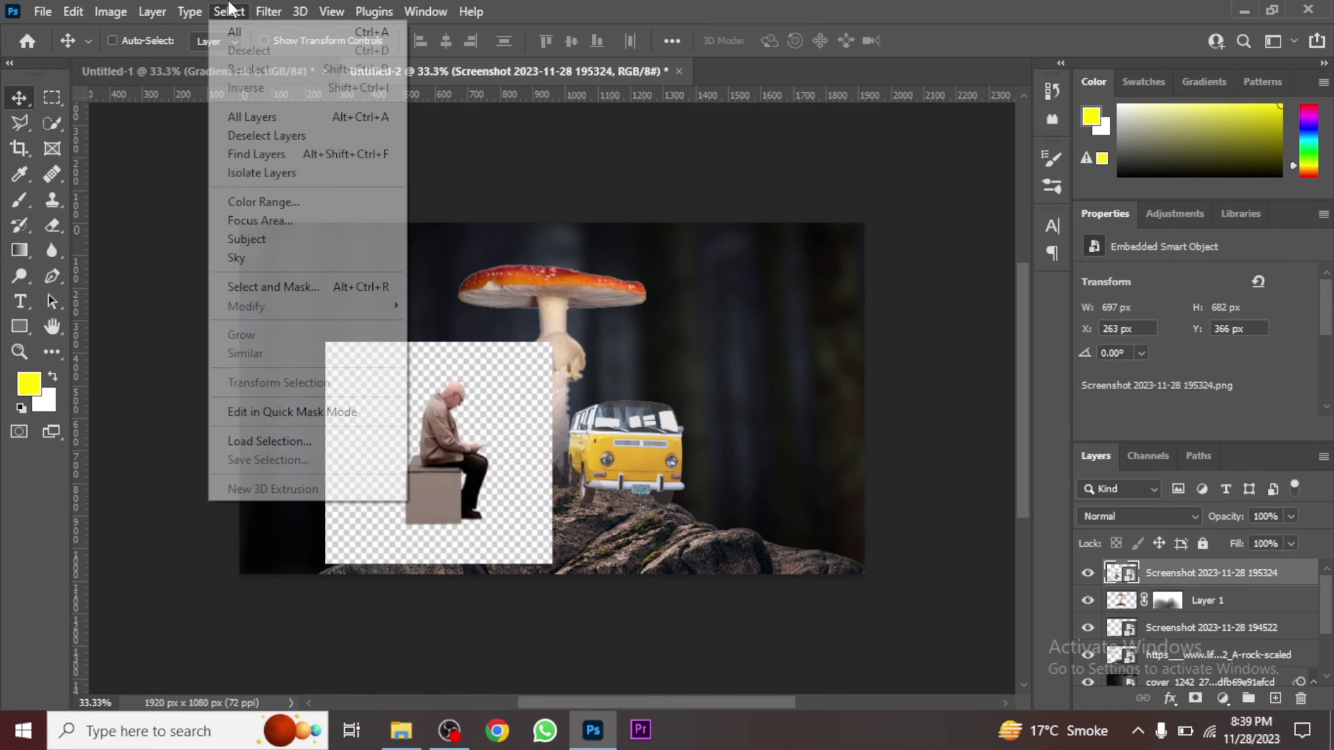
click(262, 239)
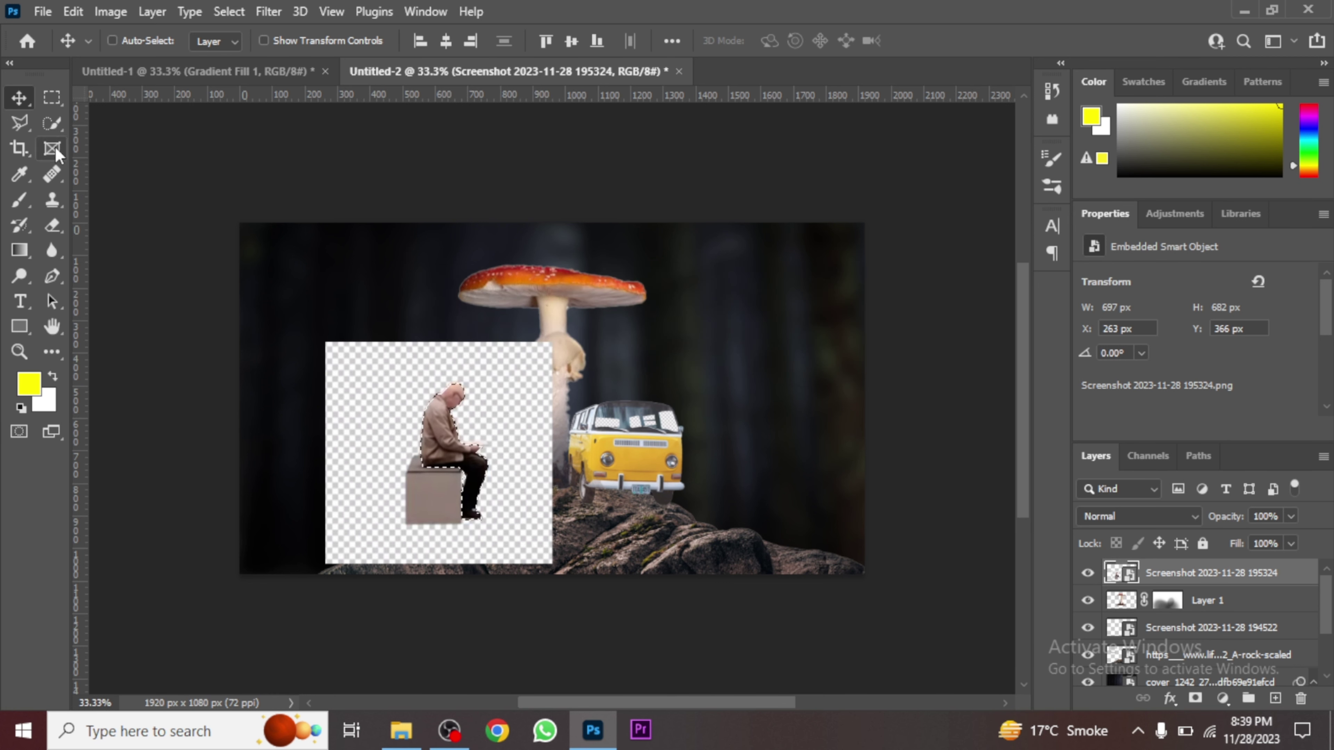
click(53, 125)
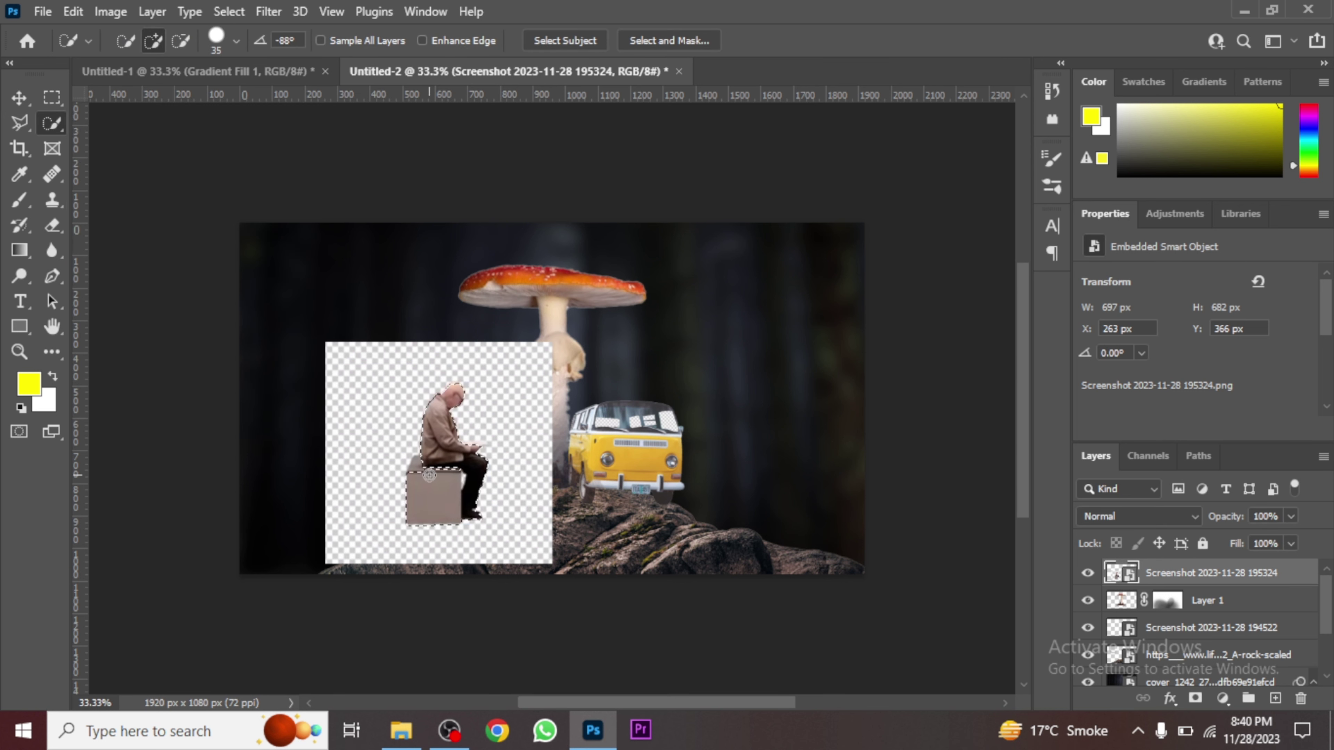
click(424, 469)
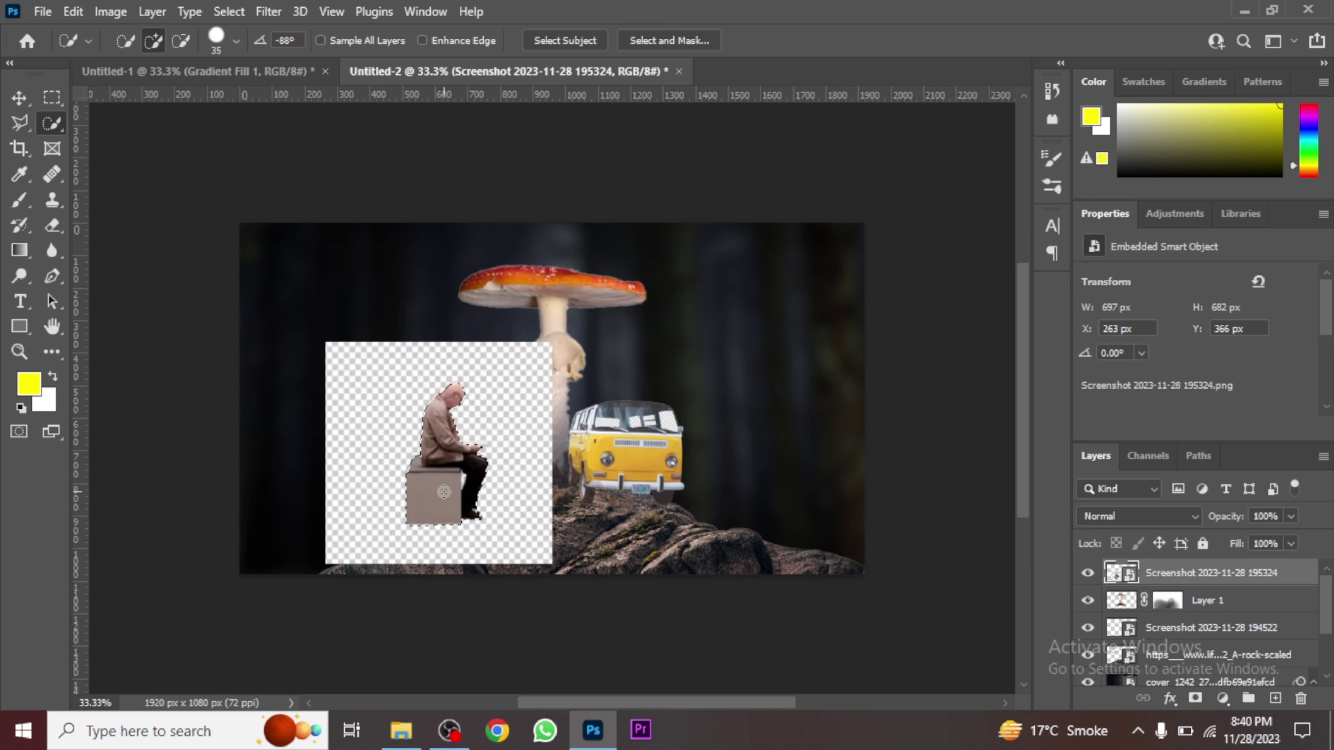
click(1195, 698)
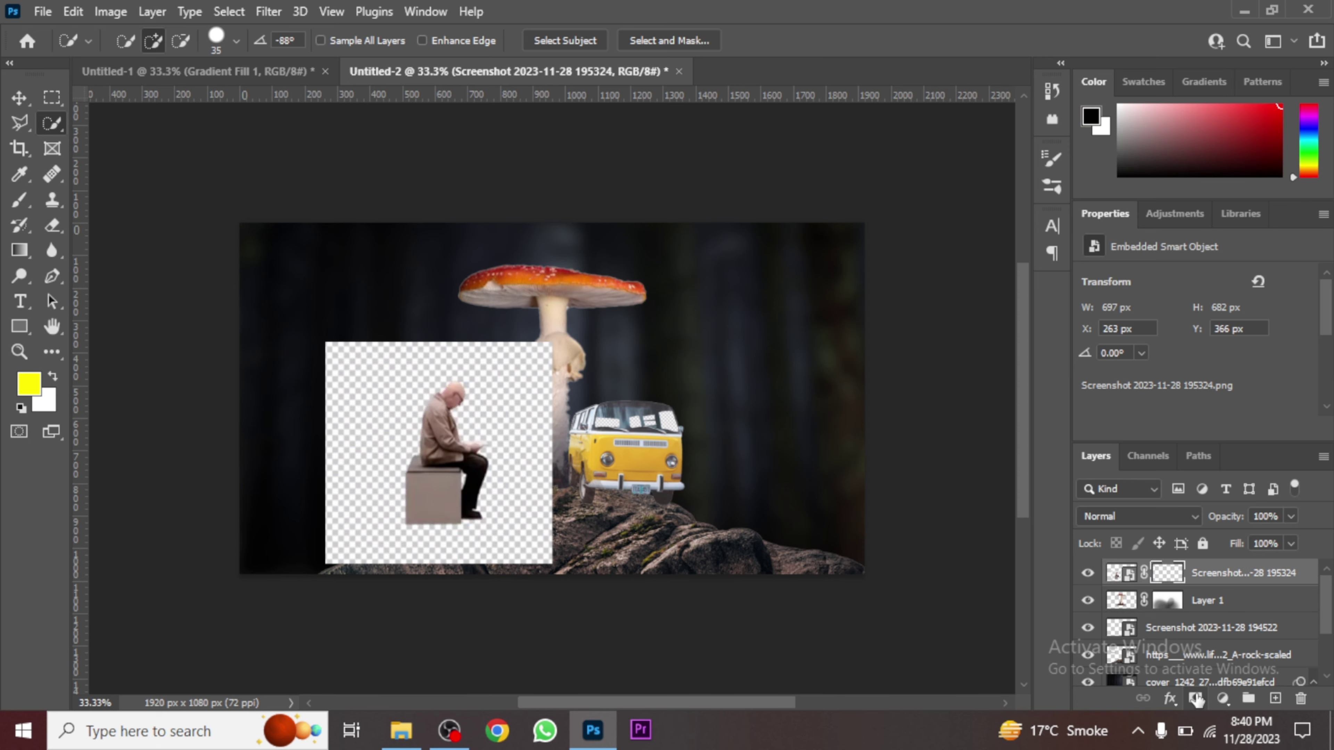
right_click(1201, 571)
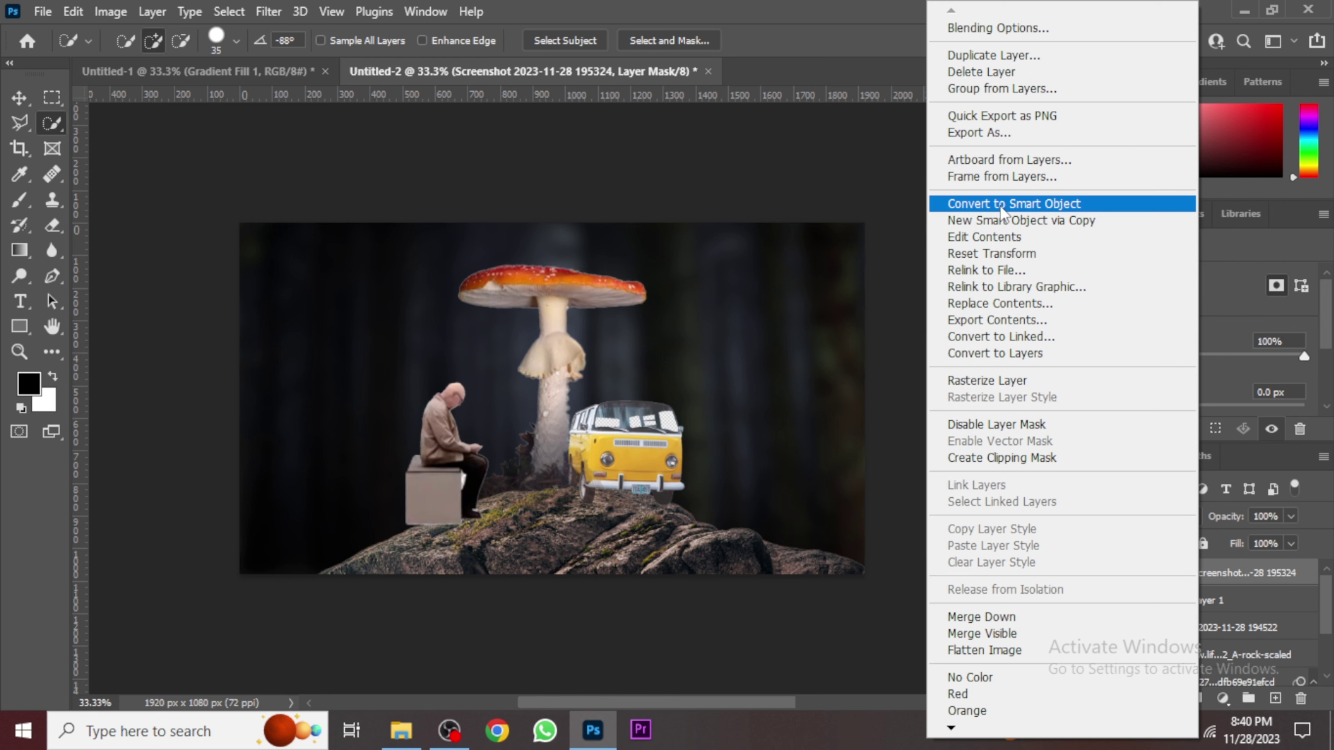
click(999, 206)
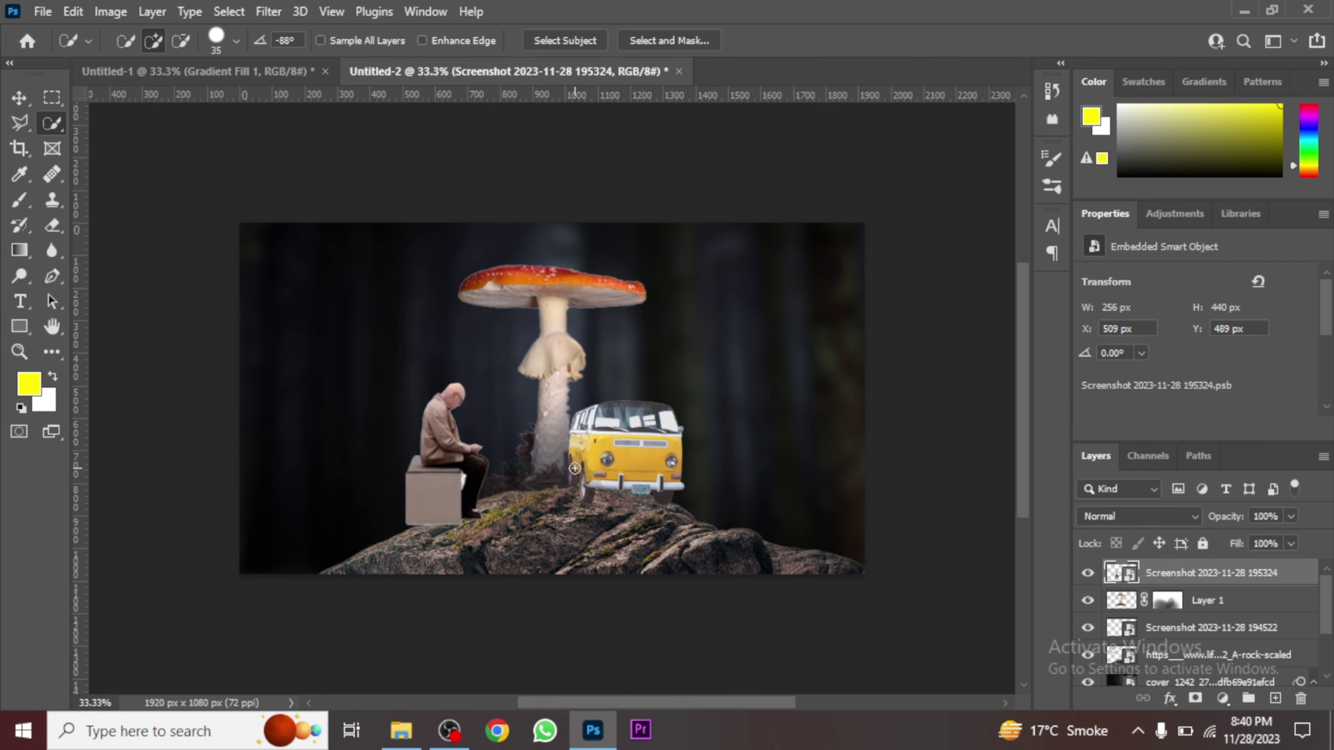
- Flip the old man horizontally, shrink him to 171 x 257 px, and seat him by the stem
click(21, 99)
key(ctrl+t)
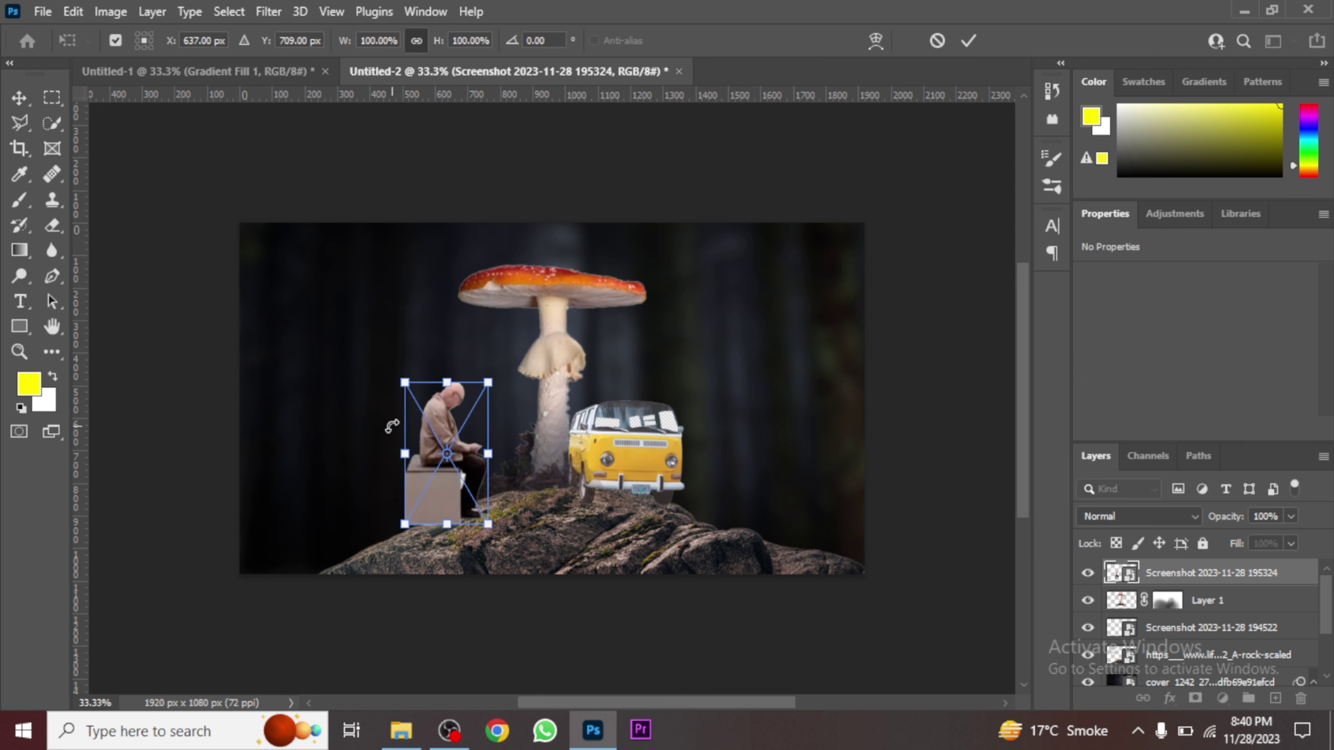
right_click(441, 441)
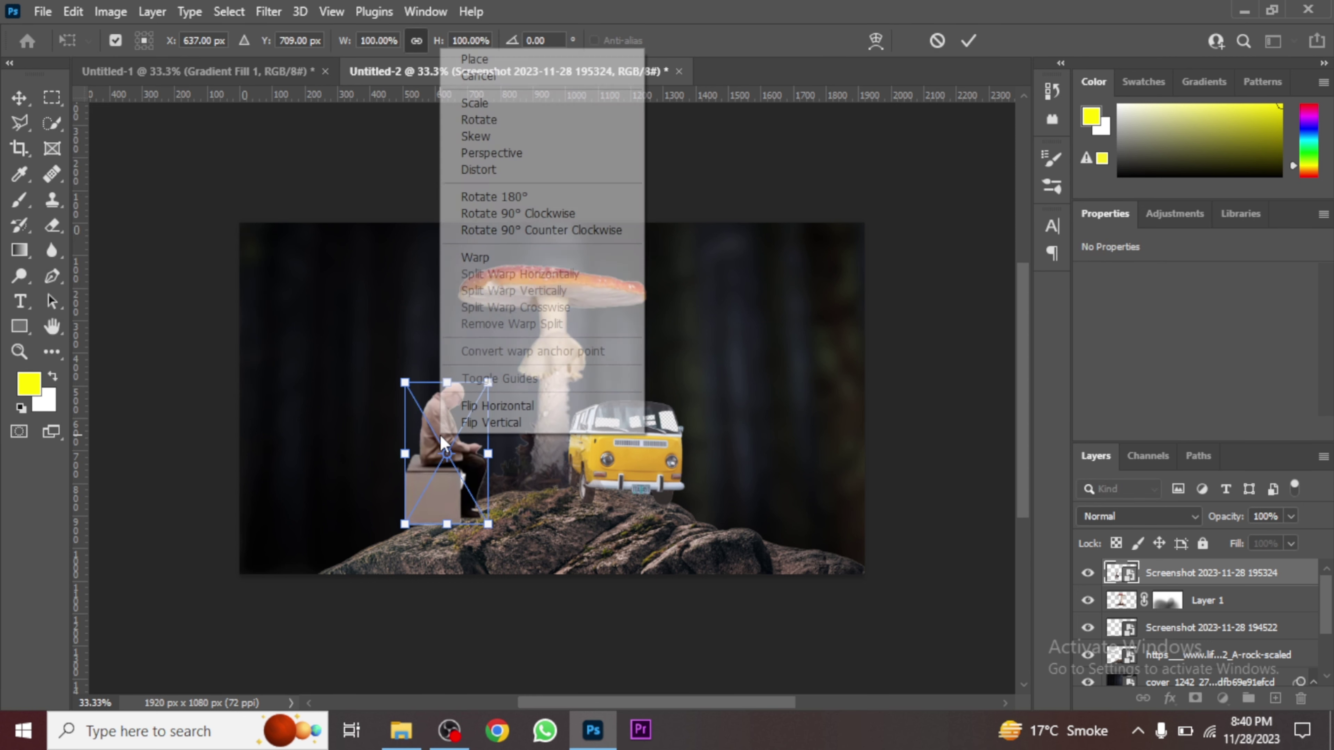
click(505, 408)
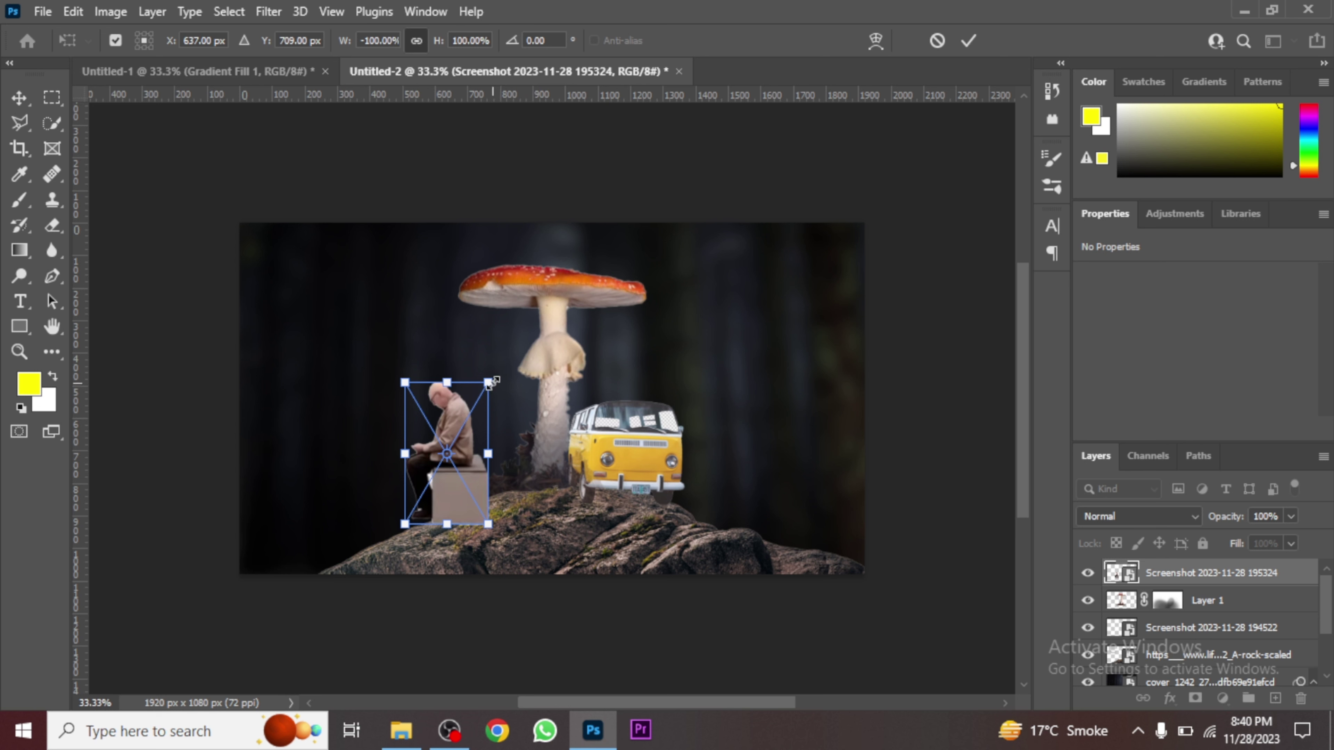
drag(489, 385, 453, 443)
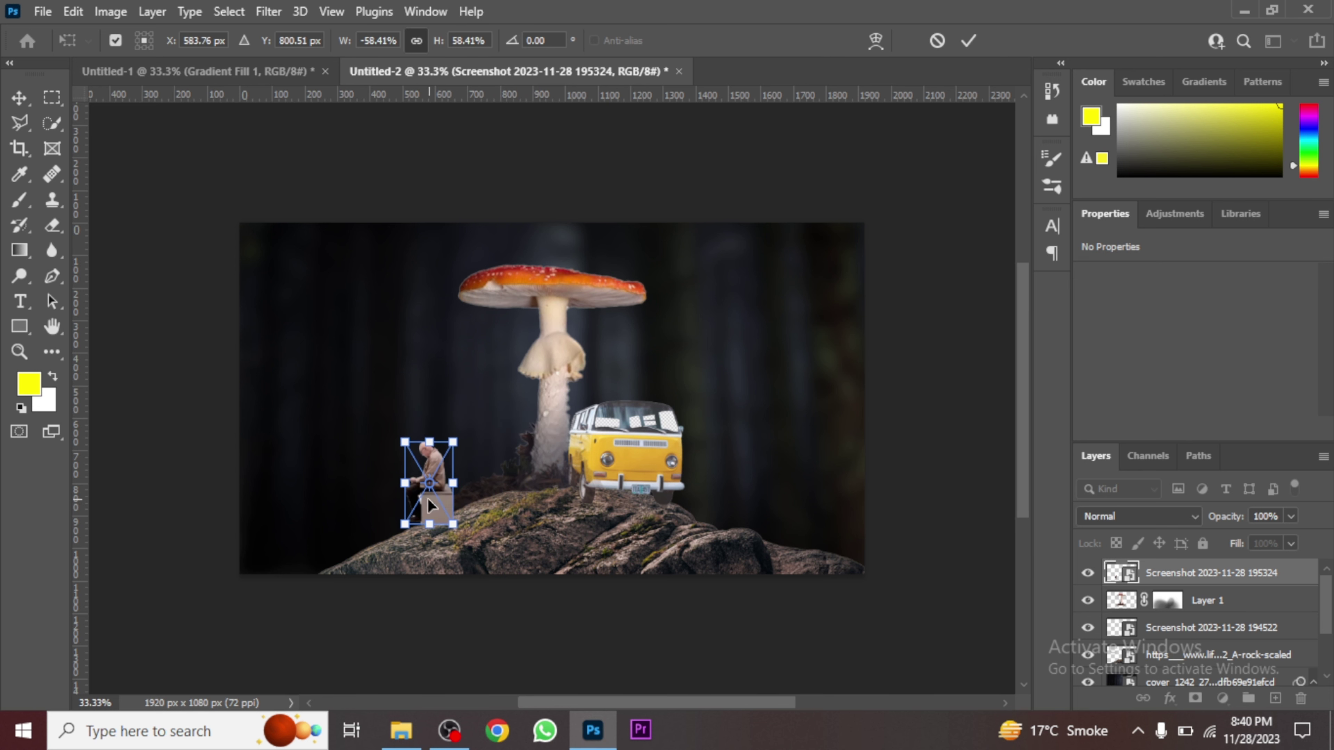
drag(428, 504, 489, 489)
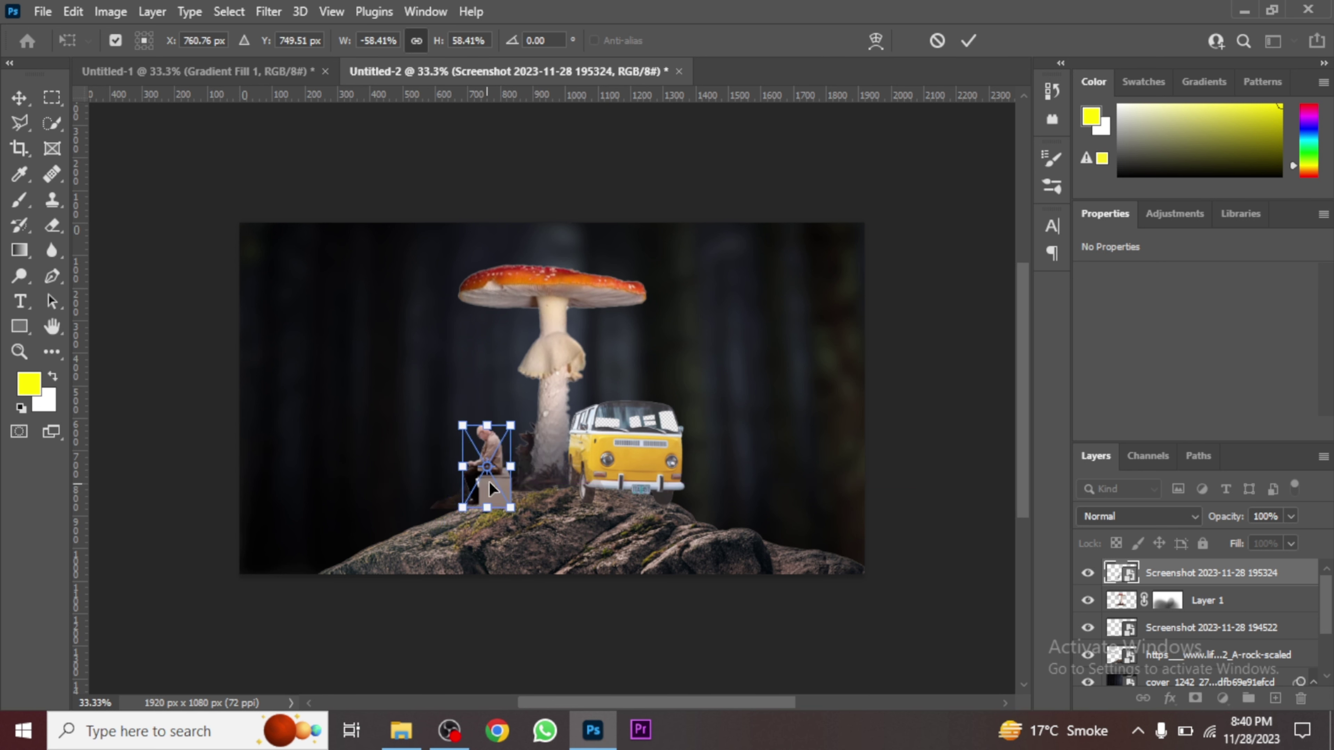
drag(510, 472, 517, 469)
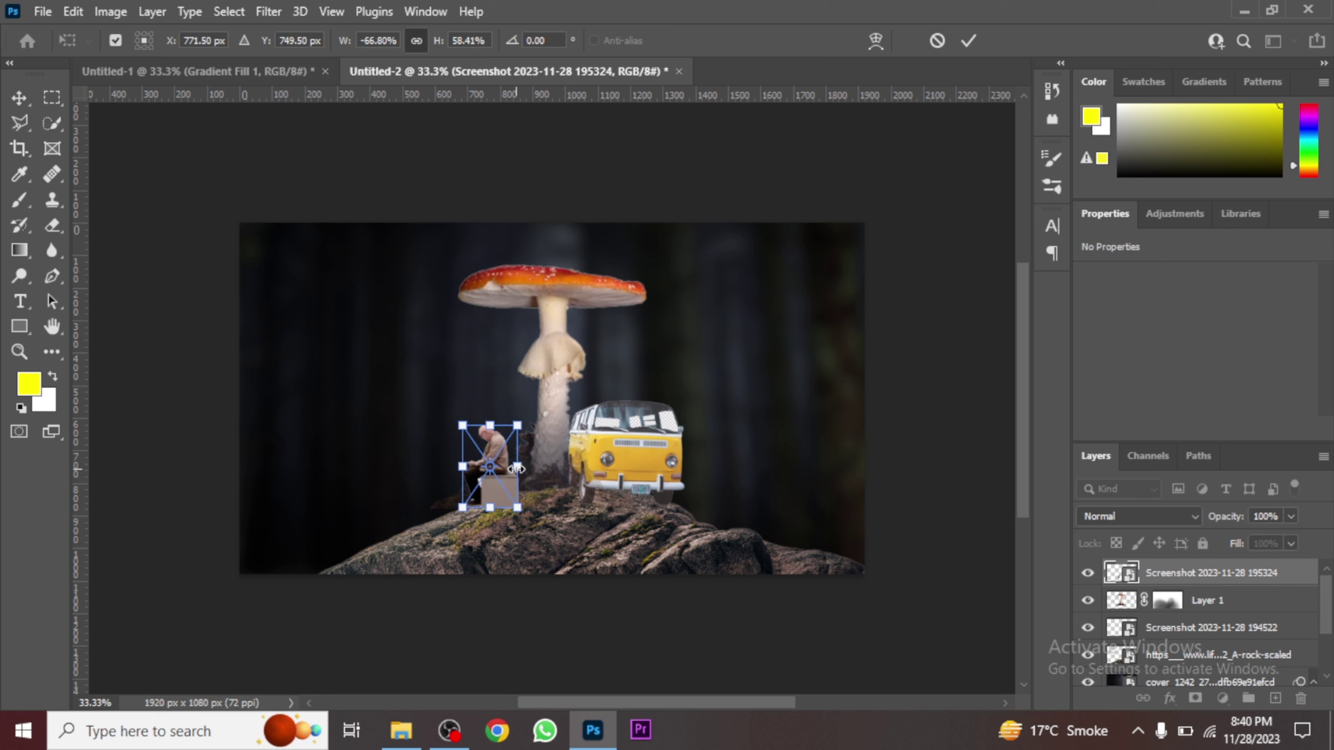
key(Return)
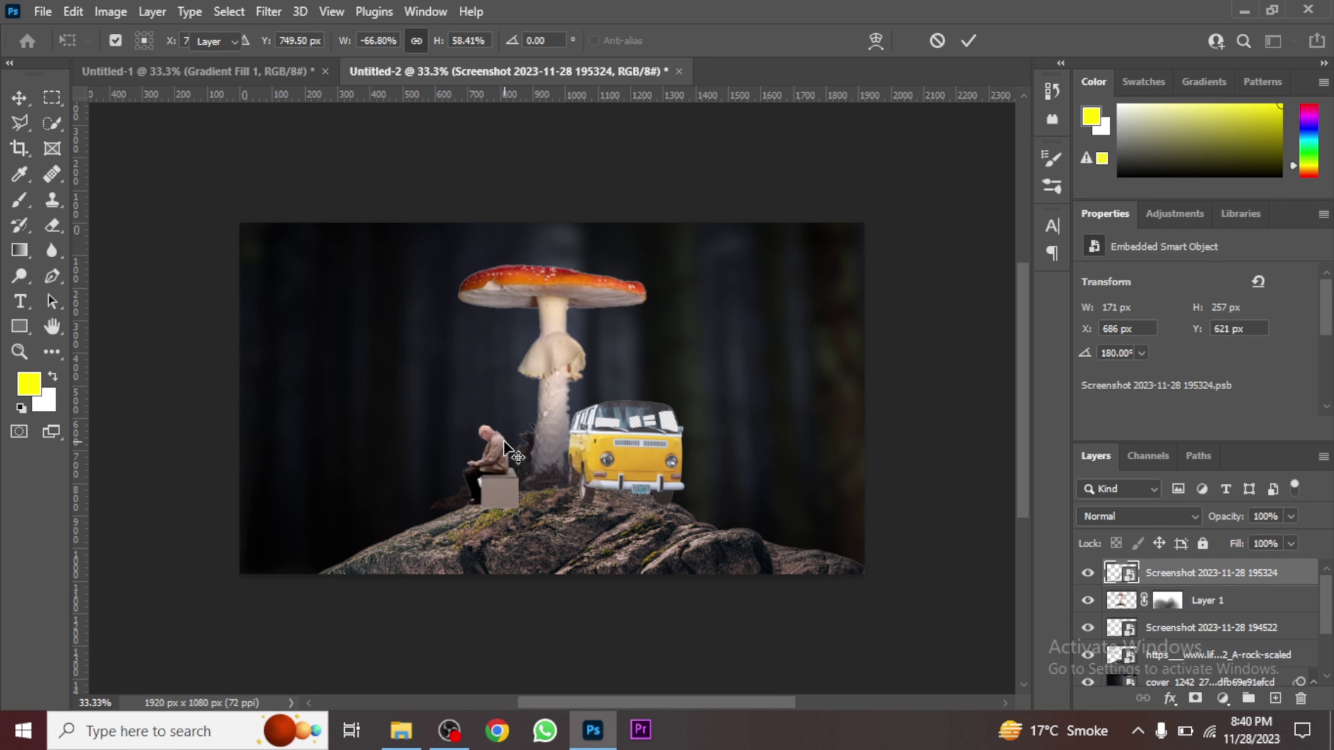
drag(507, 494, 519, 496)
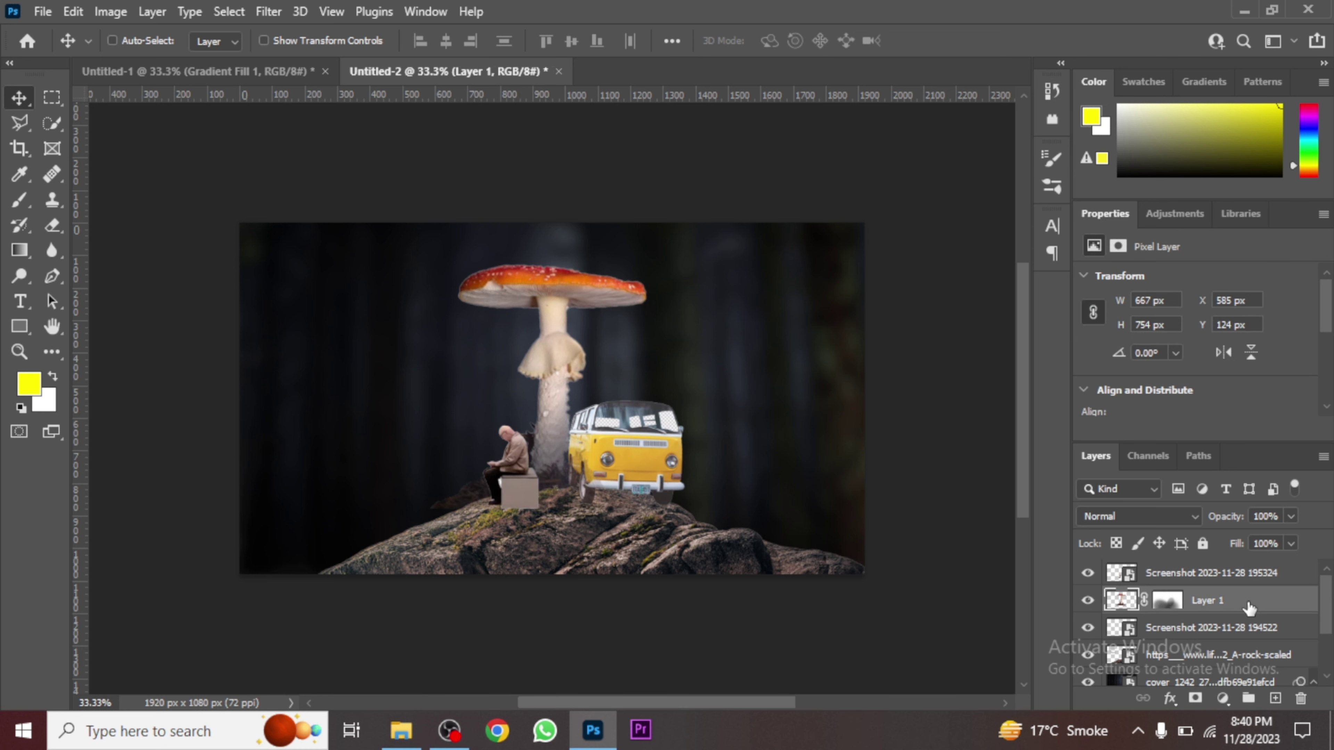
- Add a fff400 yellow Solid Color fill layer above Layer 1, leaving it unclipped
click(1249, 608)
click(1225, 702)
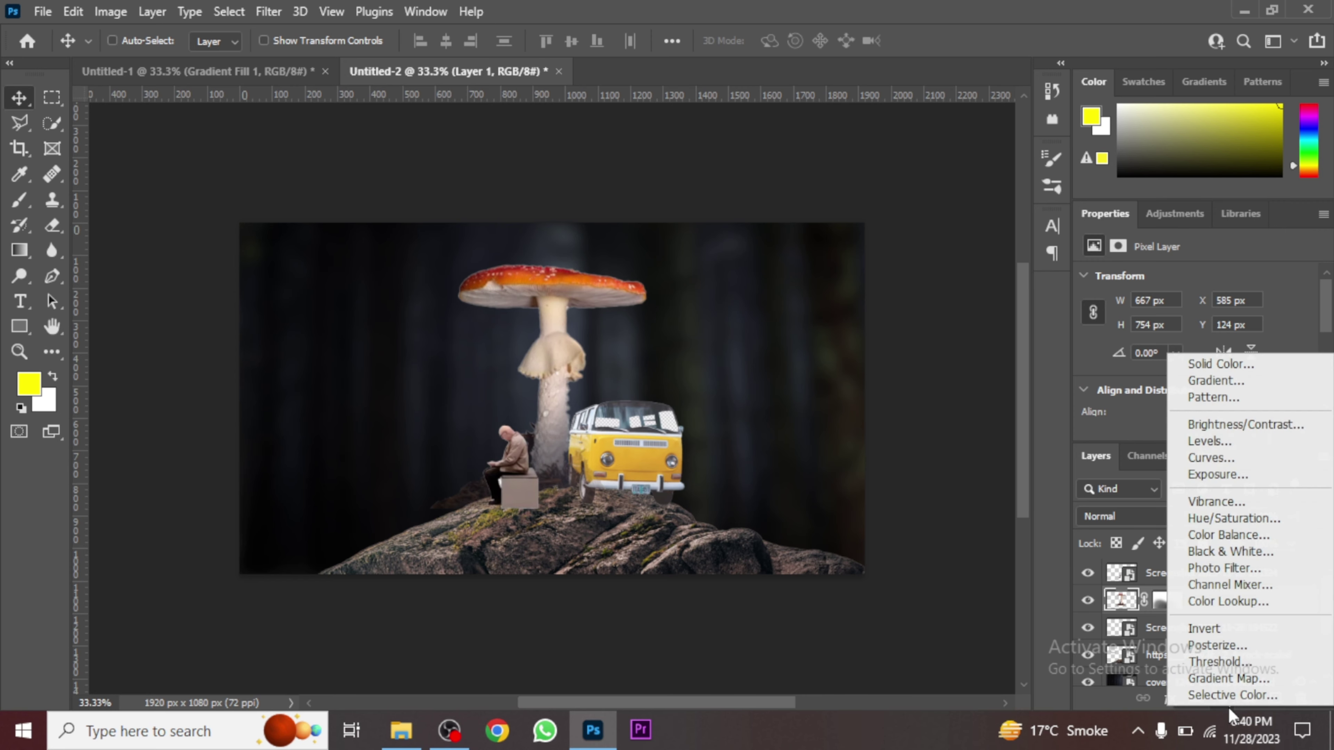
click(1218, 365)
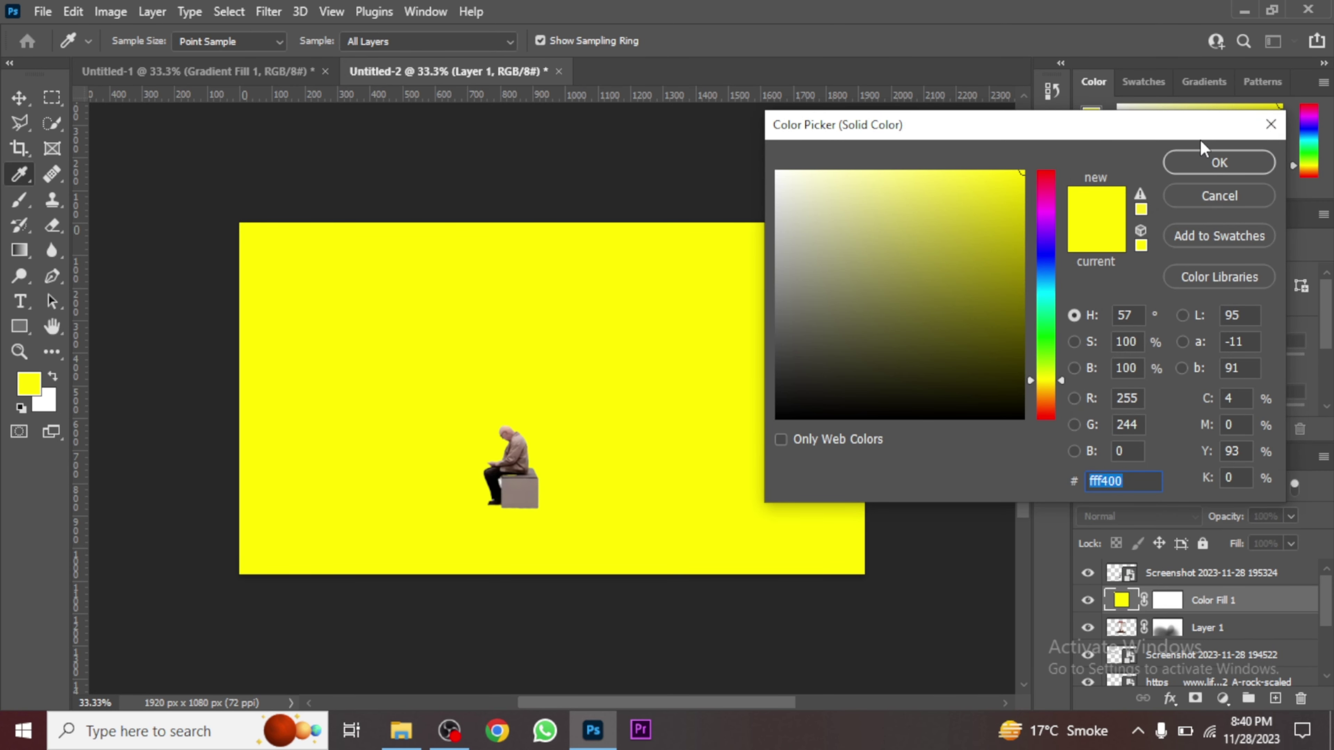
click(1208, 164)
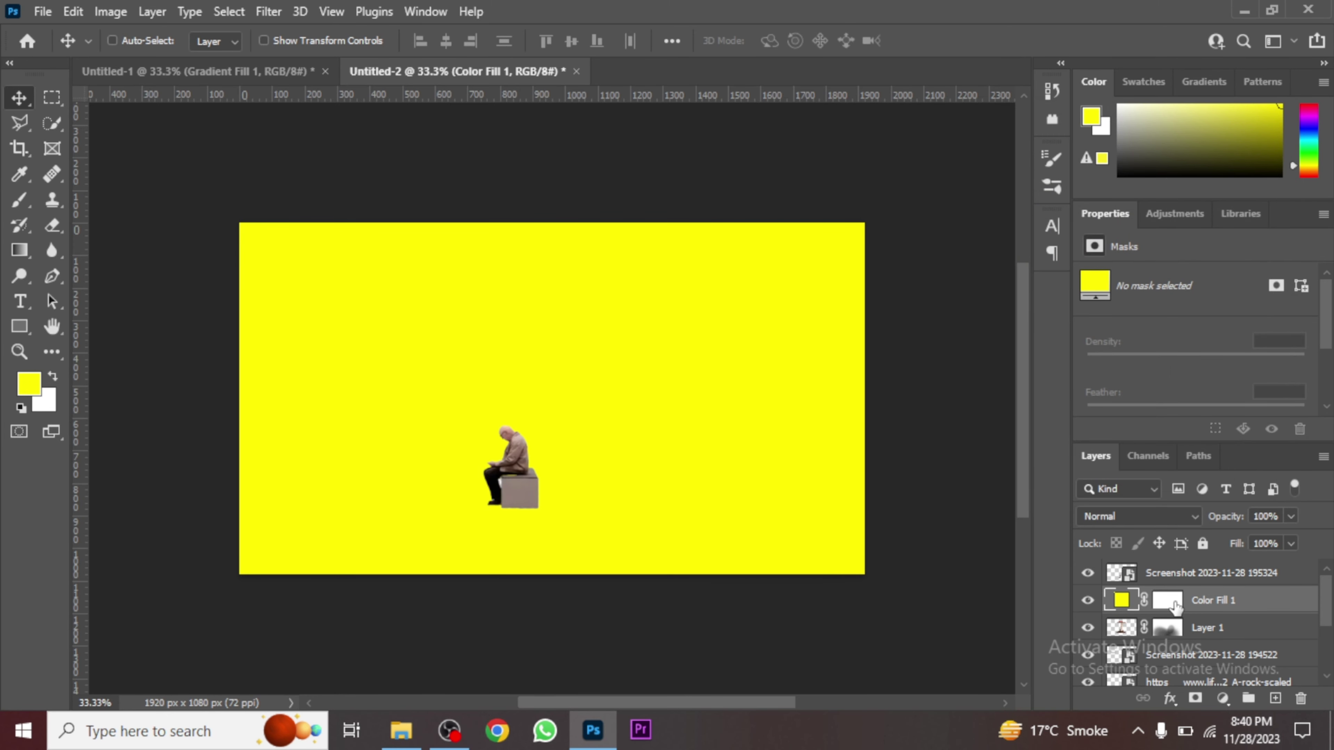
drag(1175, 606, 1176, 608)
key(ctrl+alt+g)
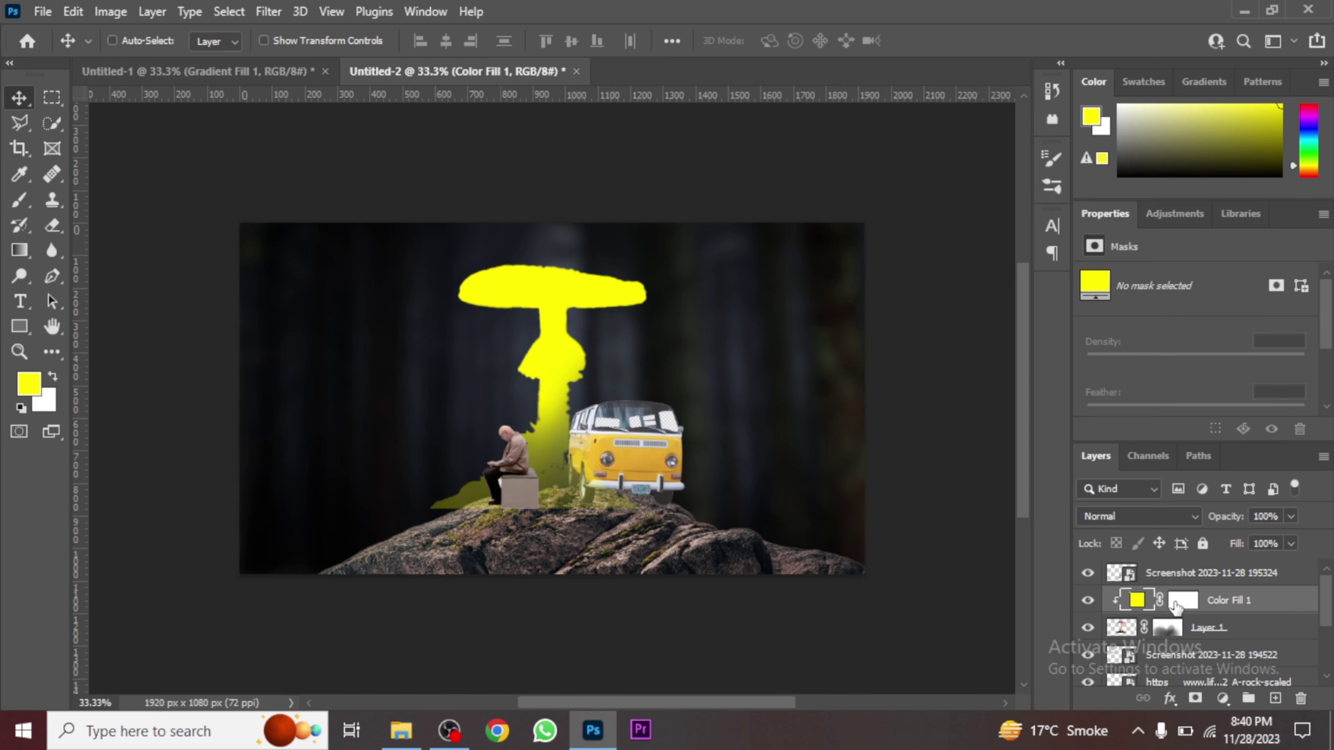
key(ctrl+alt+g)
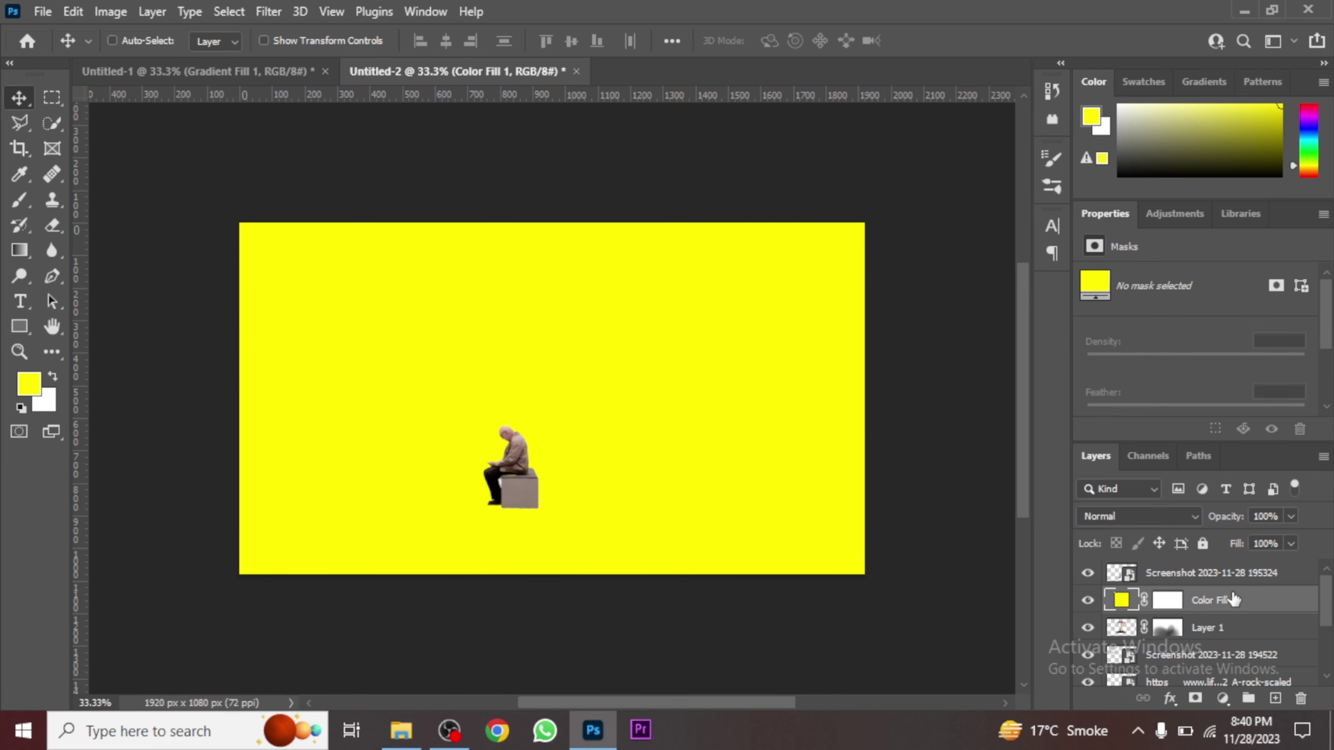
- Clip Color Fill 1 to the mushroom layer and set its blend mode to Linear Dodge (Add)
right_click(1233, 600)
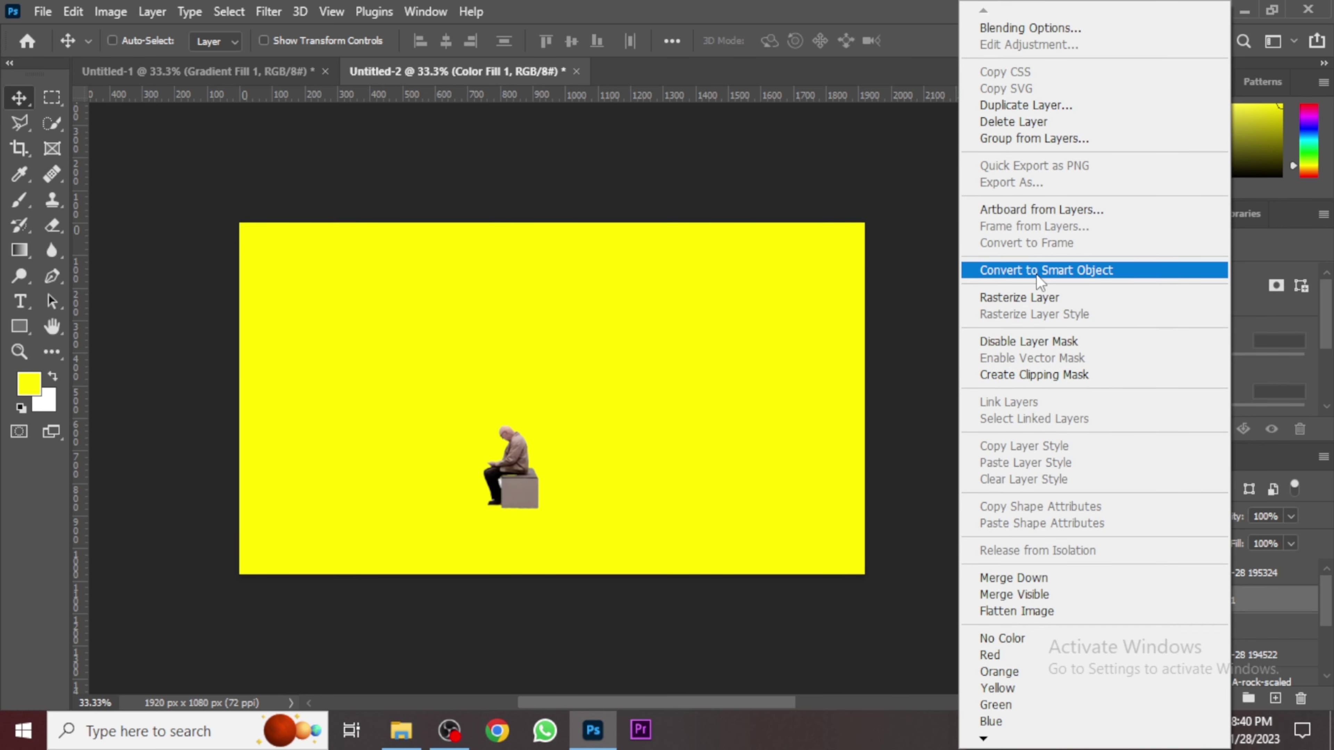
click(1028, 372)
click(1126, 513)
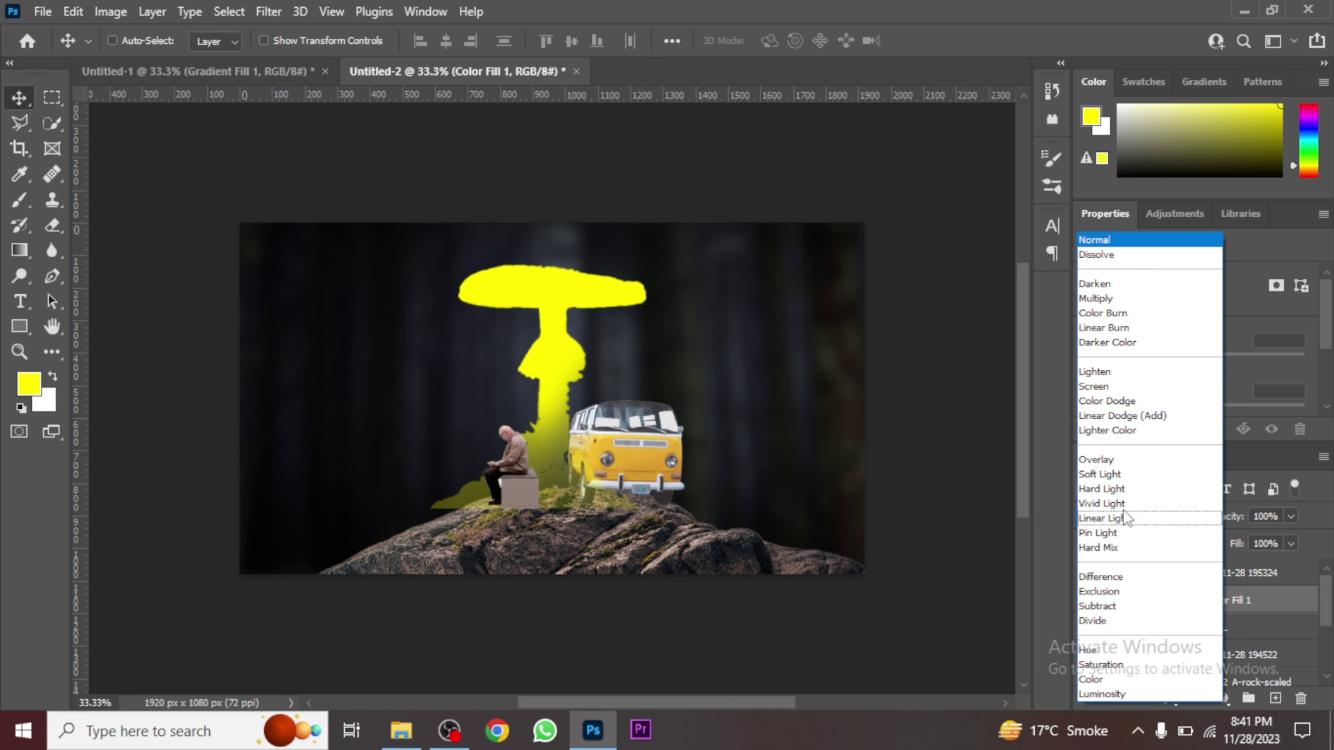
click(1113, 418)
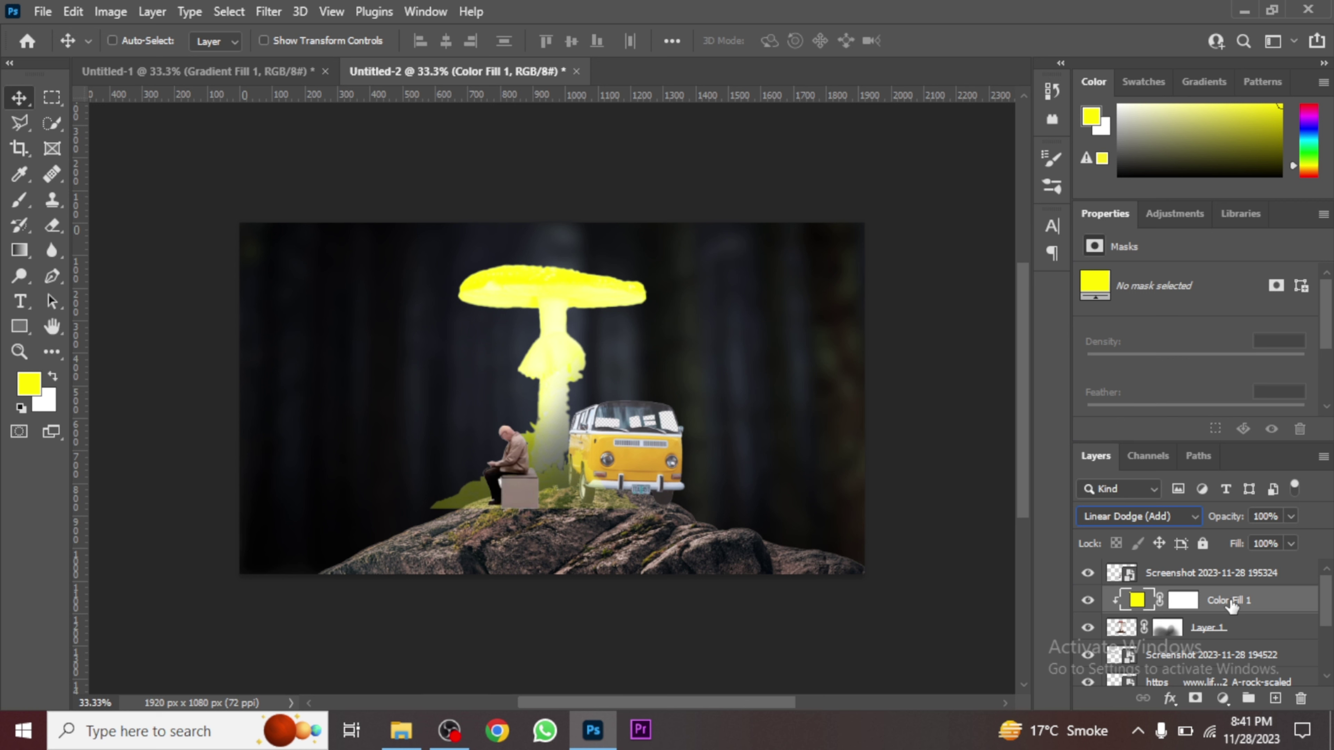
- Replace Color Fill 1's white mask with a black mask that hides the yellow glow
click(1189, 601)
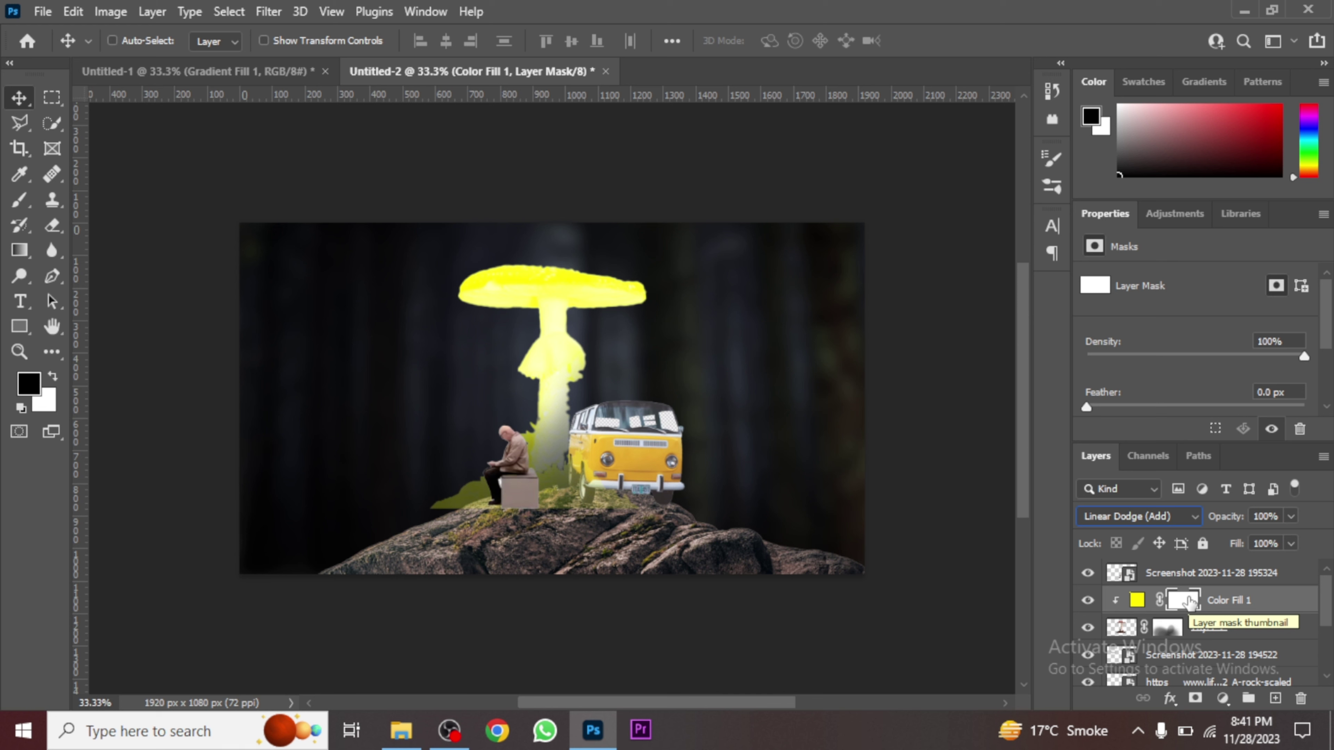
right_click(1190, 602)
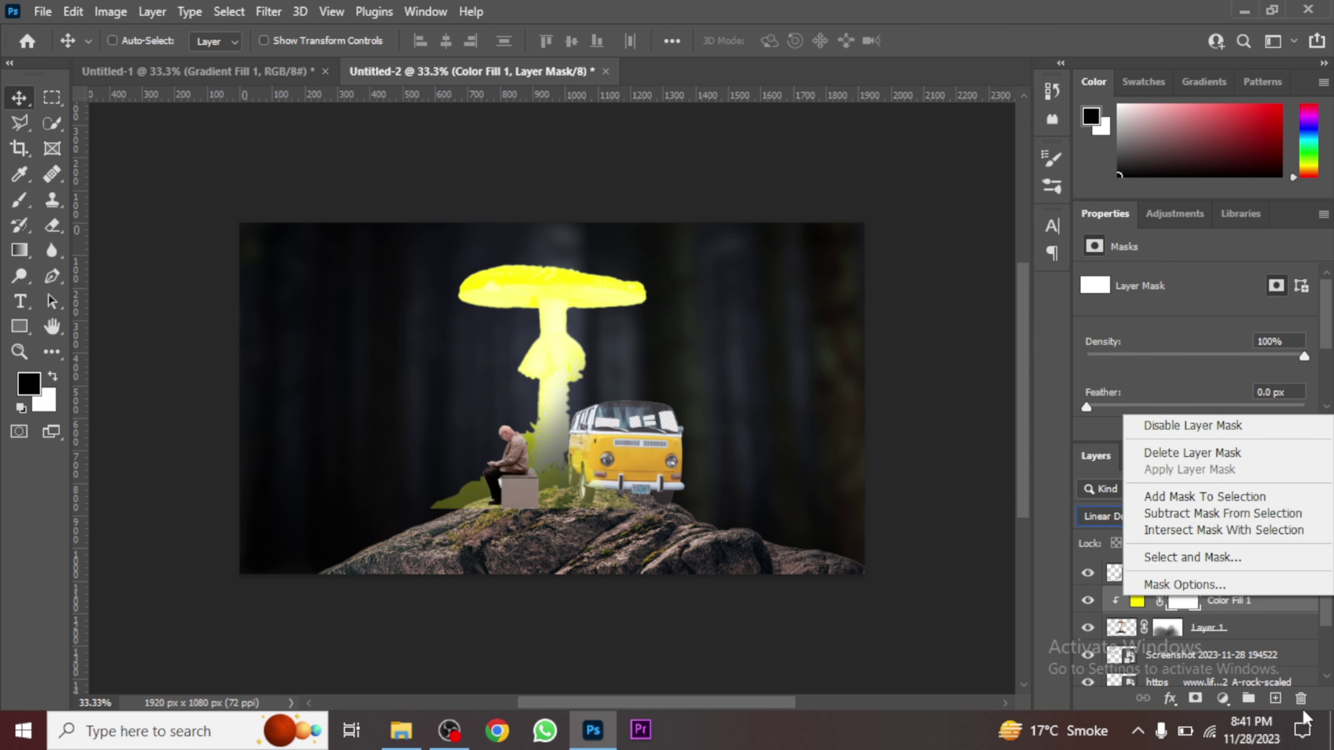
click(1301, 707)
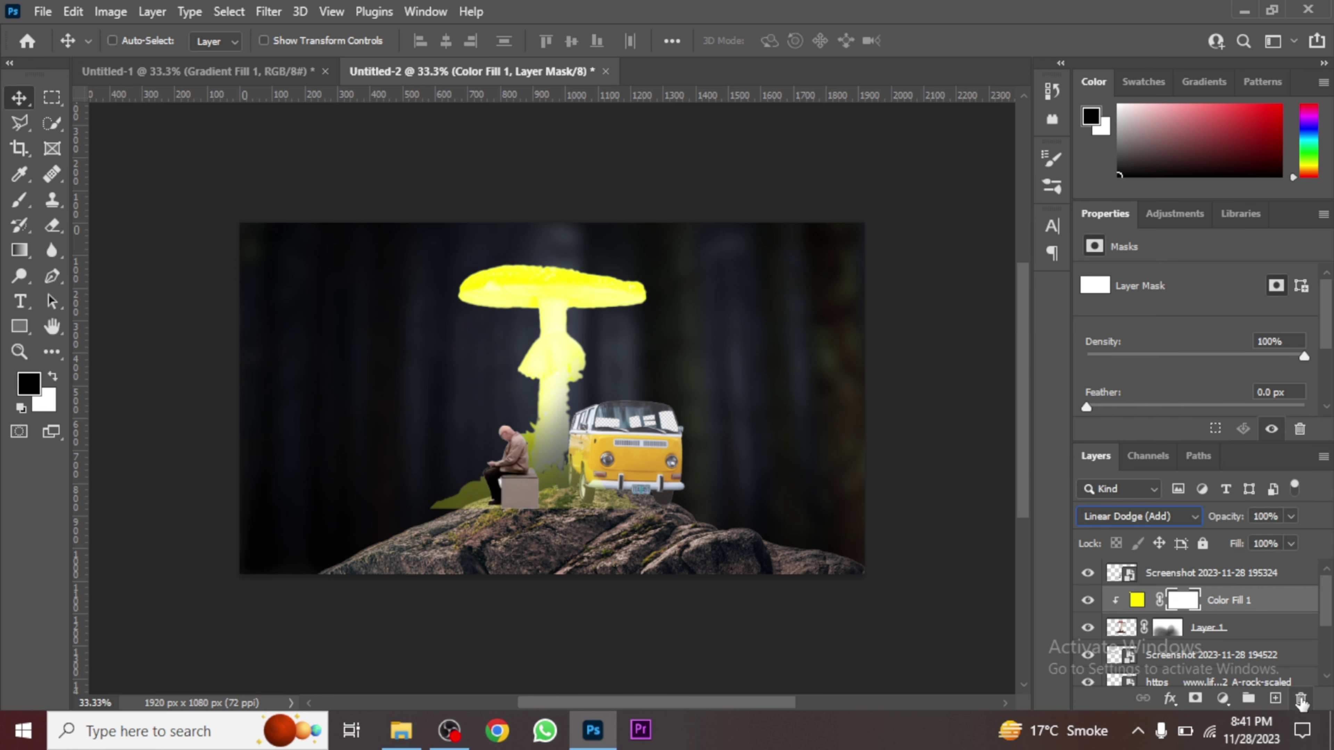
click(1301, 699)
click(599, 284)
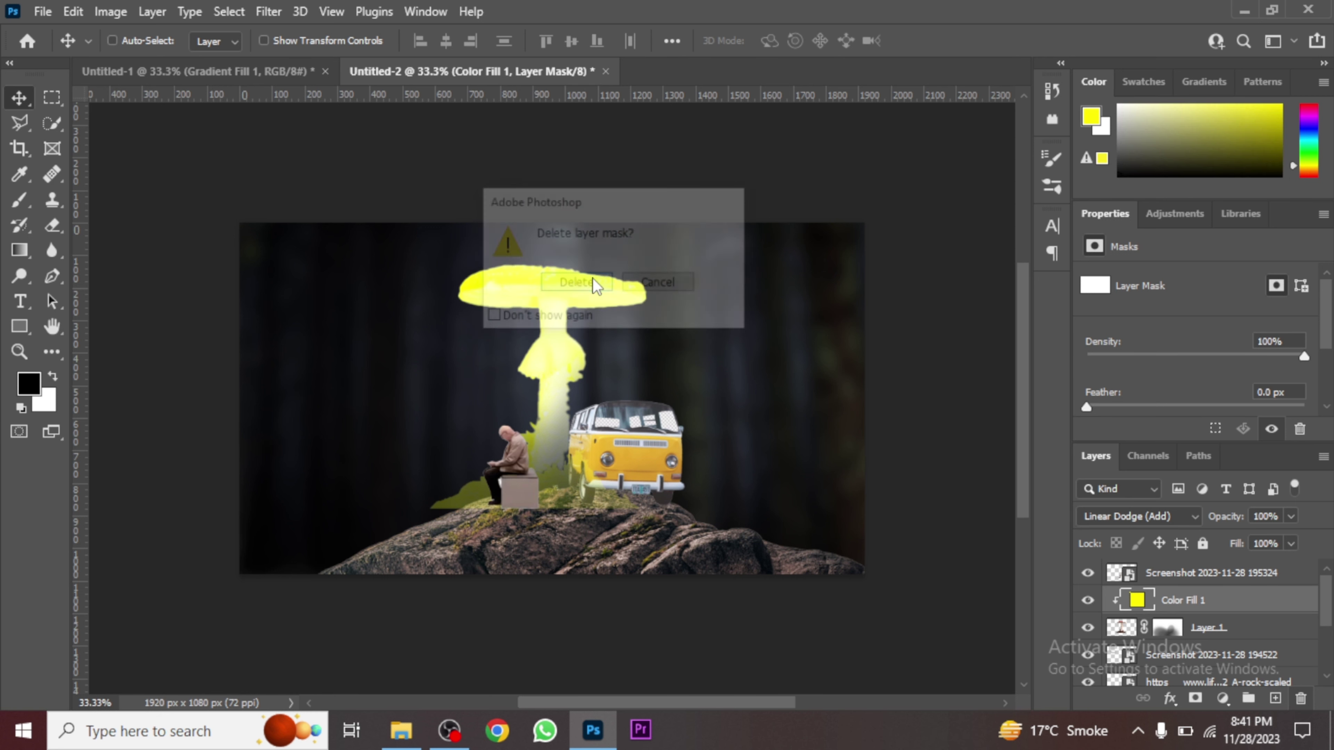
alt+click(1195, 699)
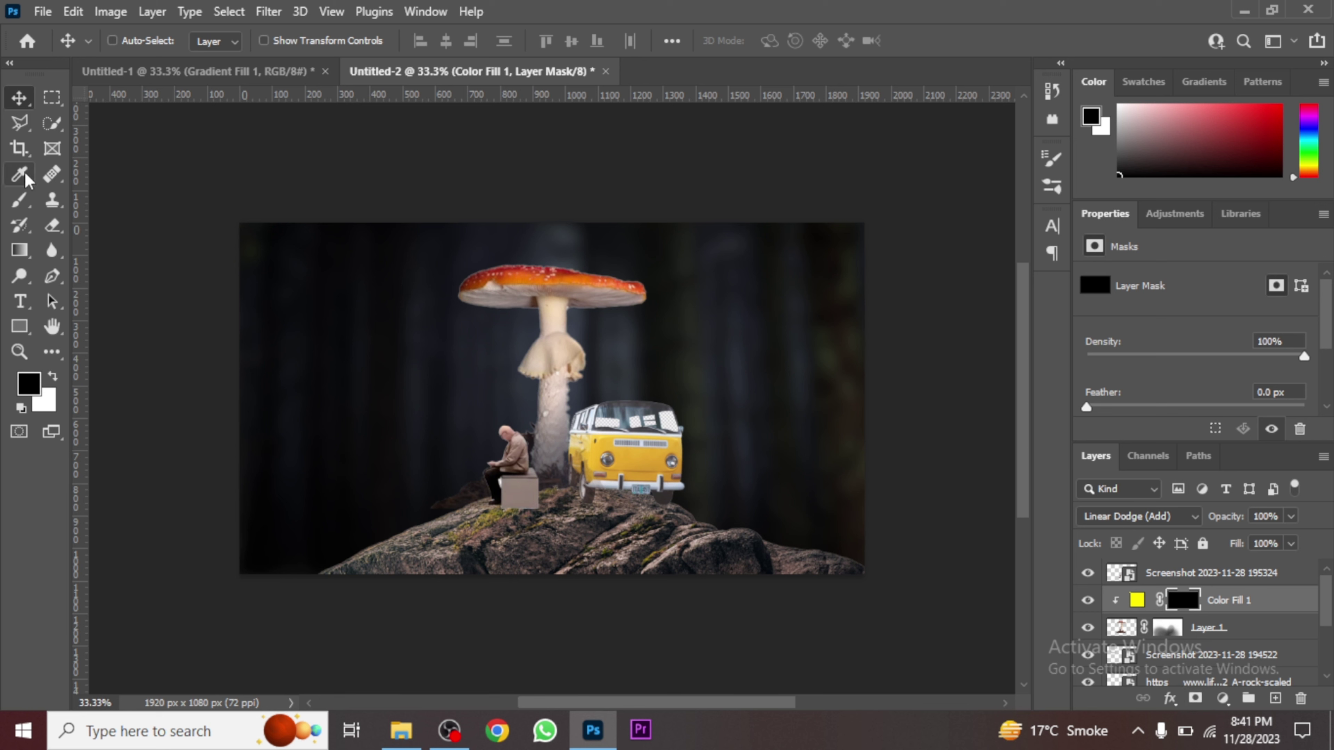
- With a smaller white brush, paint the Color Fill mask to reveal yellow glow under the mushroom cap and skirt
click(21, 203)
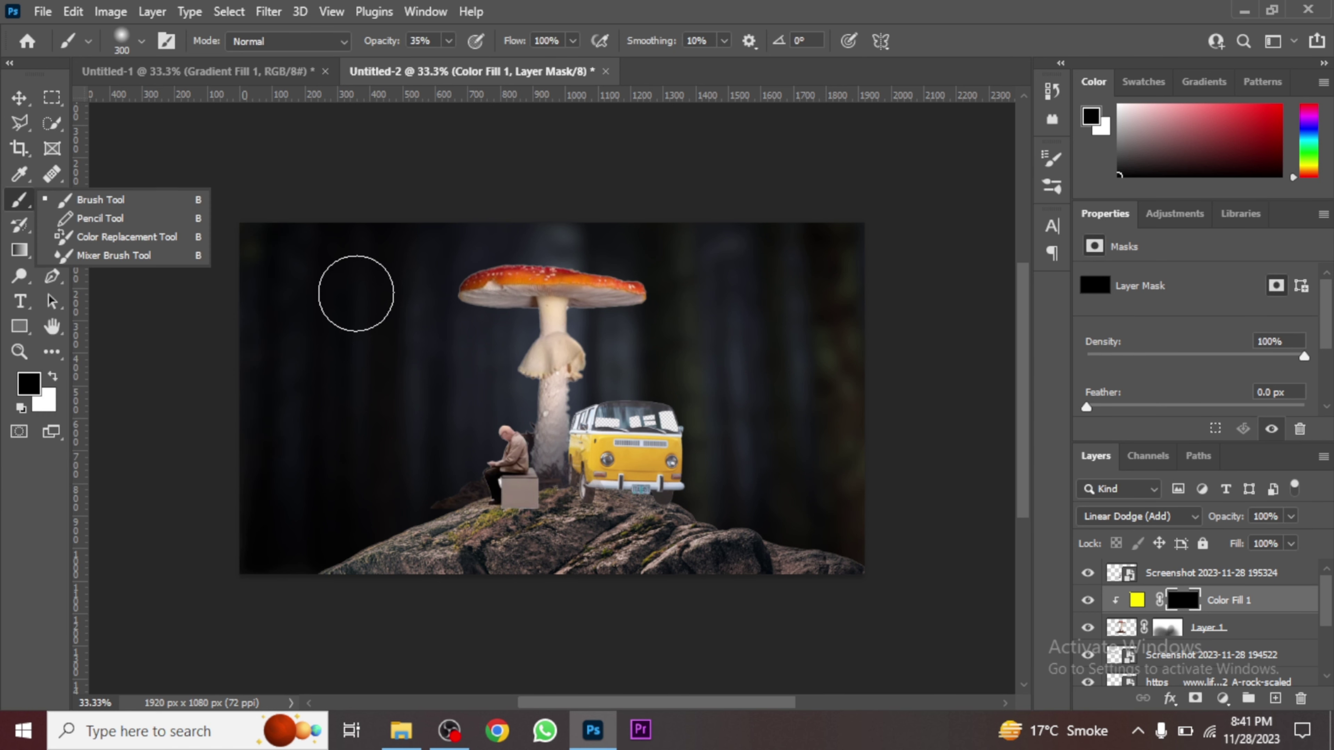
click(19, 200)
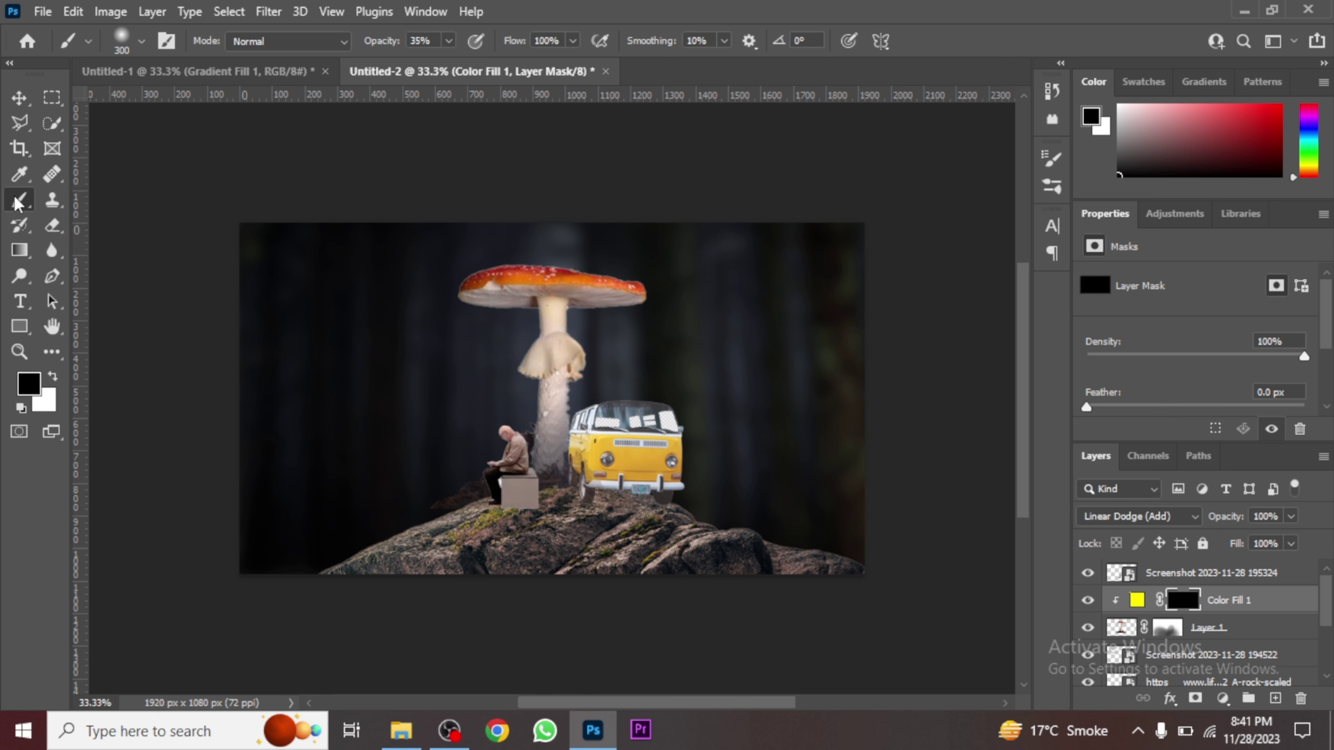
key(bracketleft)
key(bracketleft)
key(bracketleft)
key(bracketleft)
key(bracketleft)
key(bracketleft)
click(53, 376)
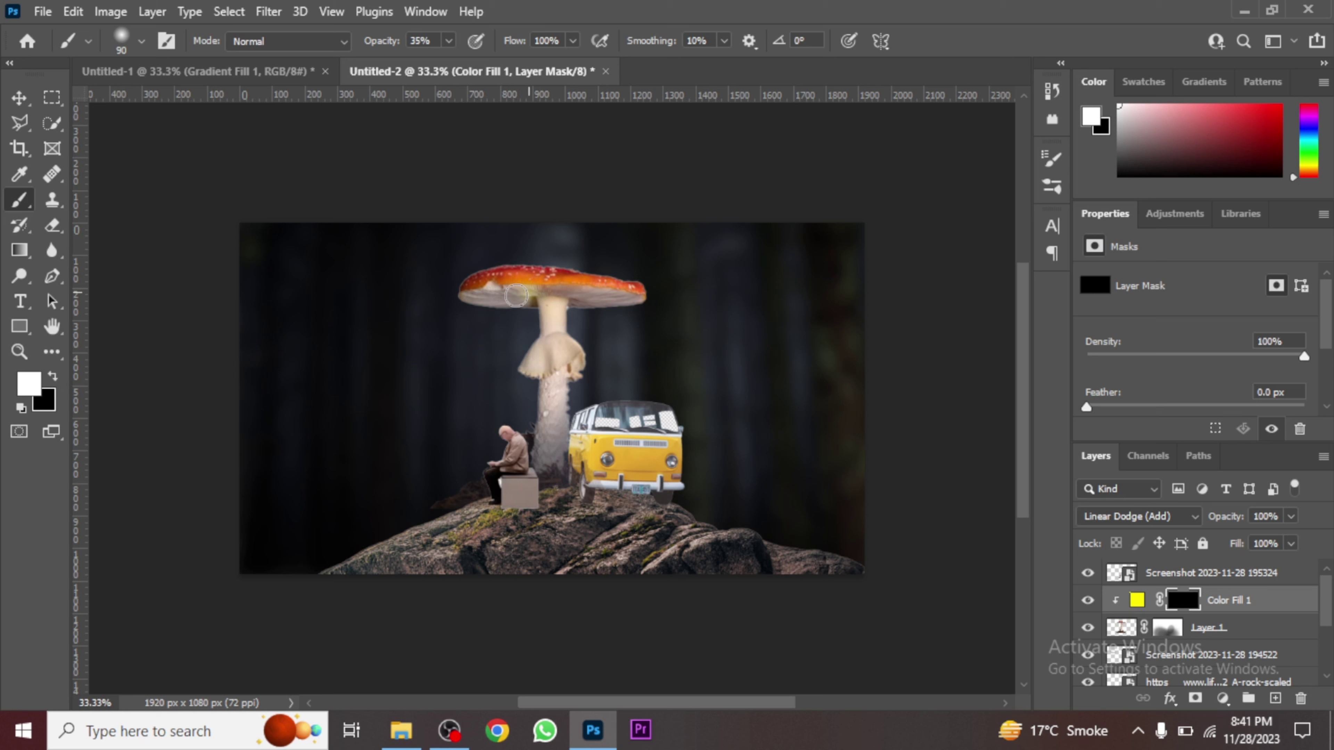
mouse_move(483, 297)
mouse_down()
mouse_move(539, 287)
mouse_move(533, 301)
mouse_move(510, 297)
mouse_move(567, 301)
mouse_move(557, 310)
mouse_up()
drag(539, 361, 572, 349)
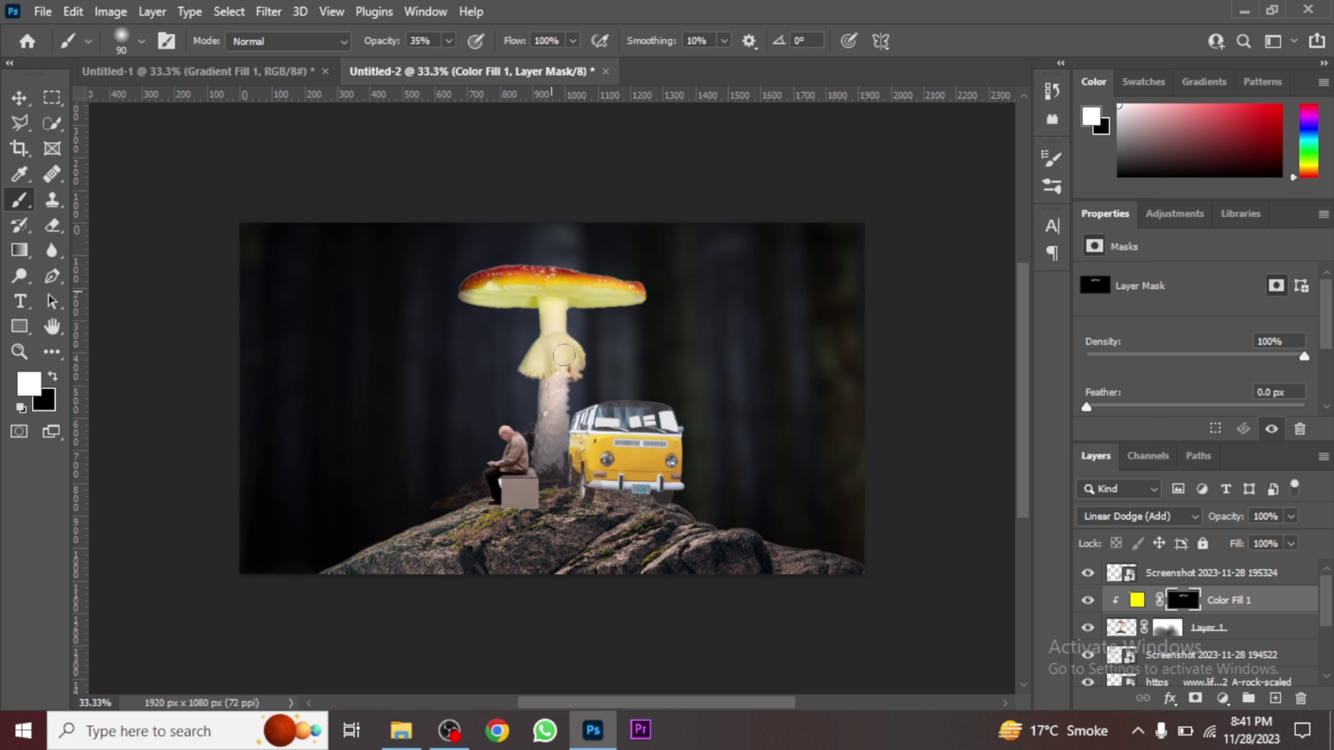
click(1231, 629)
- Add a new empty Layer 2 clipped to Layer 1
click(1275, 699)
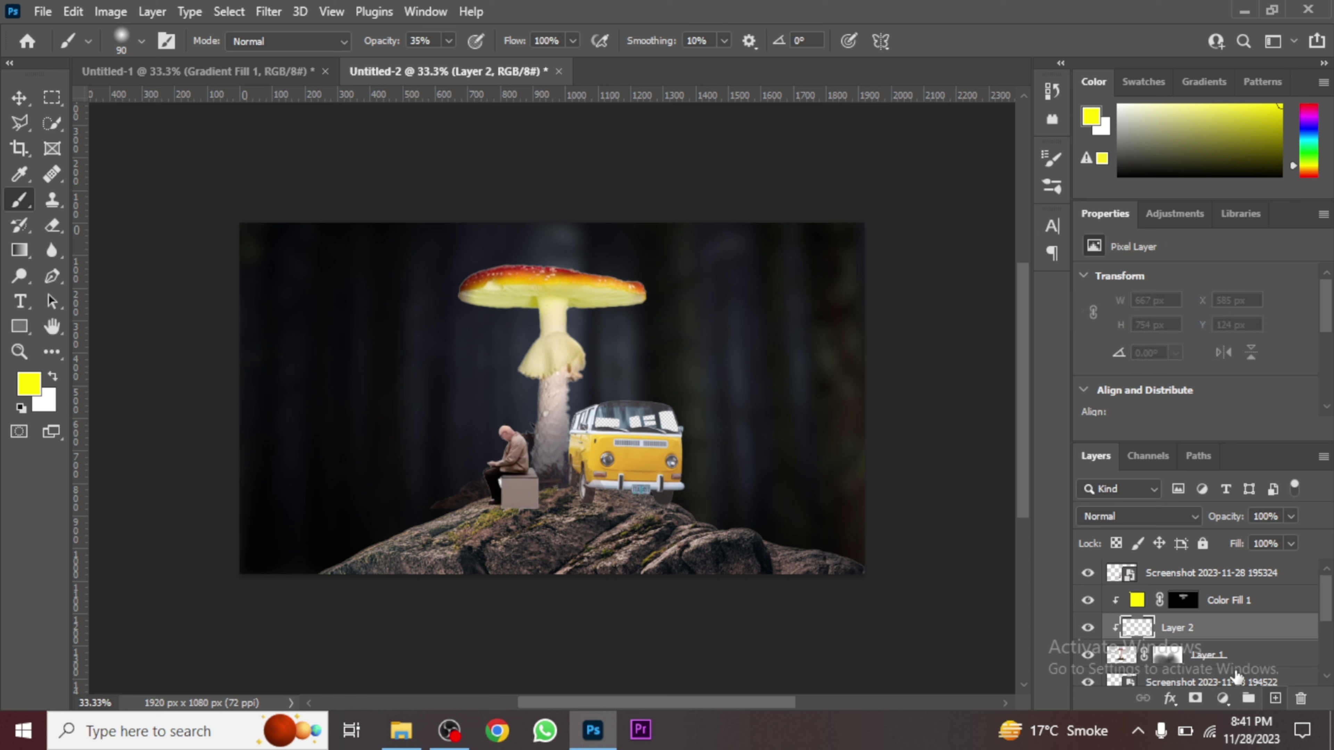
key(alt+bracketright)
key(v)
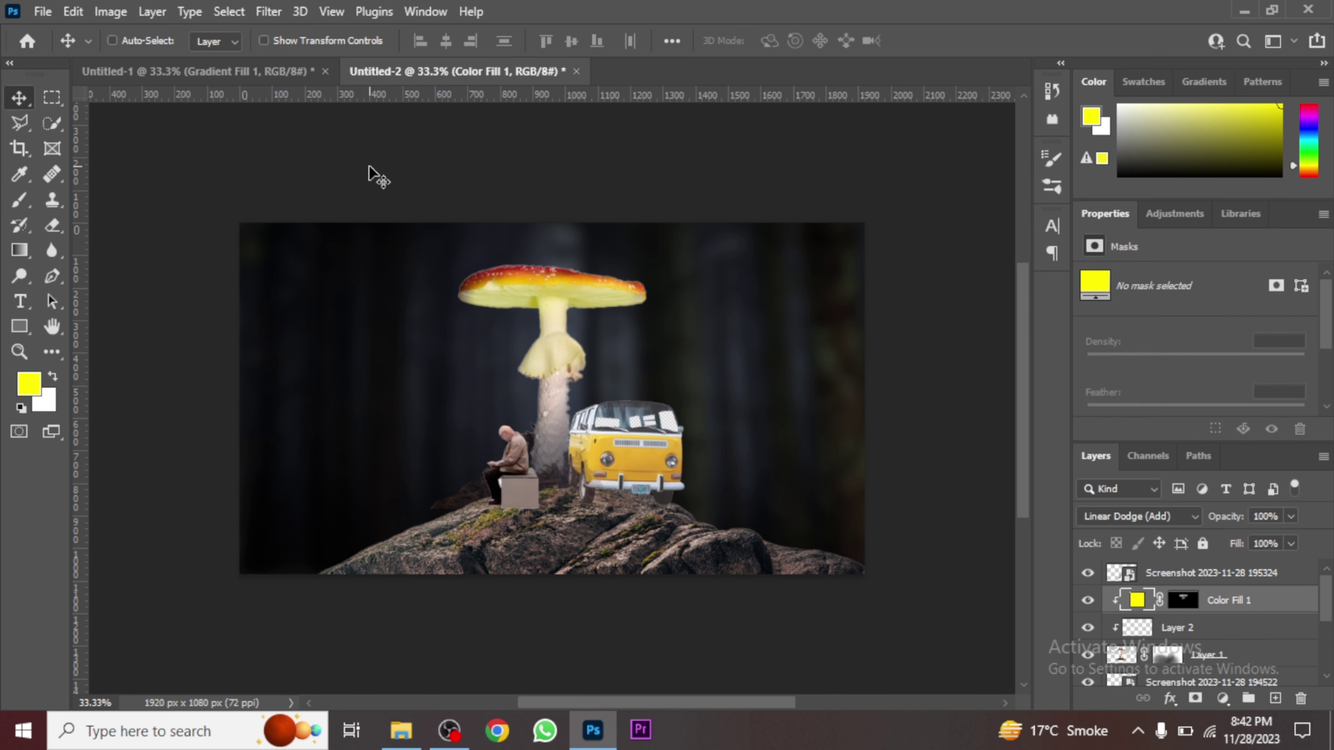
- Lasso a trapezoid from the mushroom cap edges down to the rock and fill it with a Gradient Fill layer
click(21, 124)
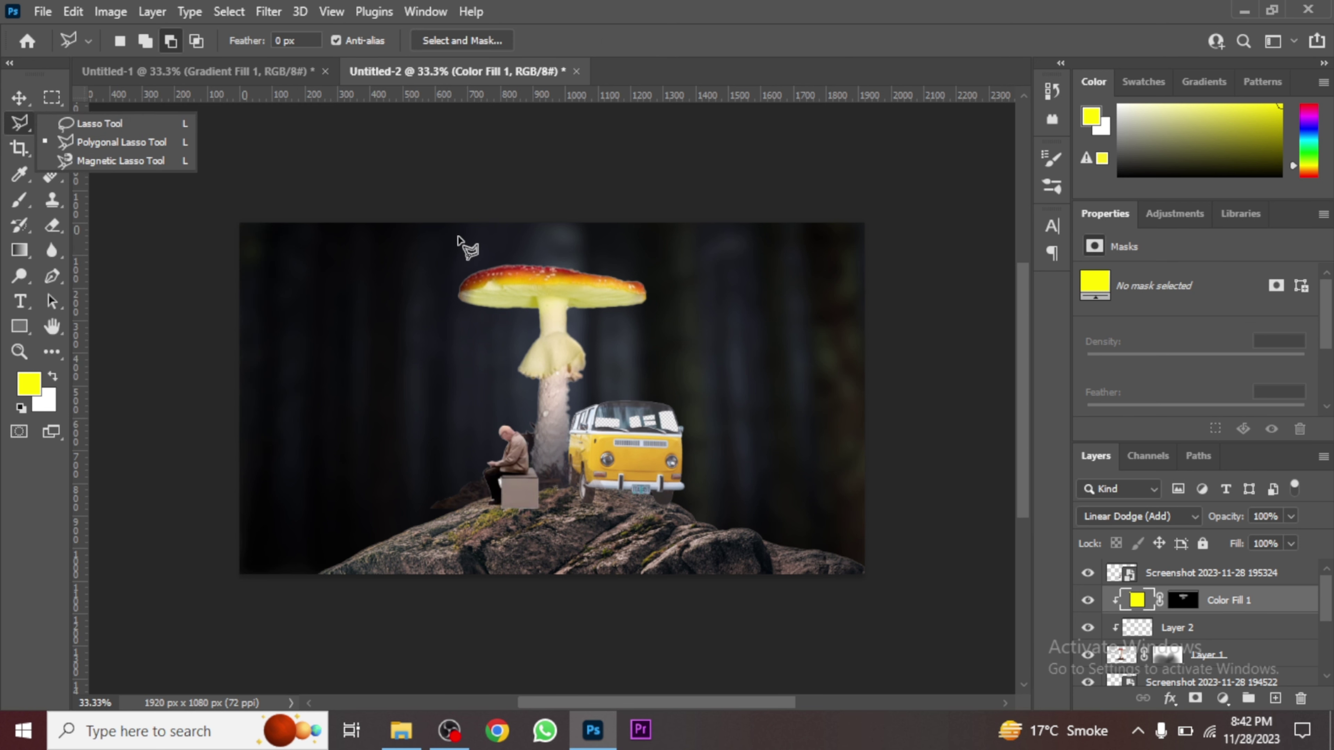
click(466, 298)
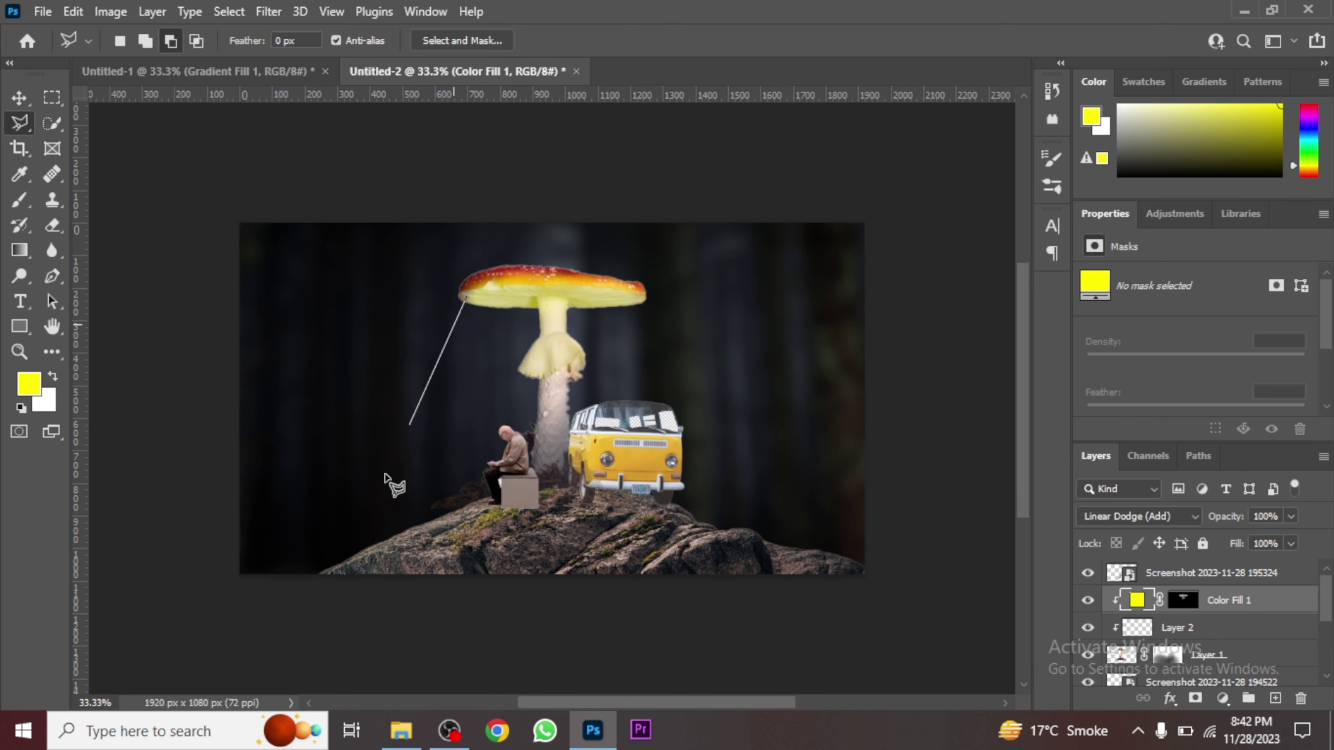
click(371, 556)
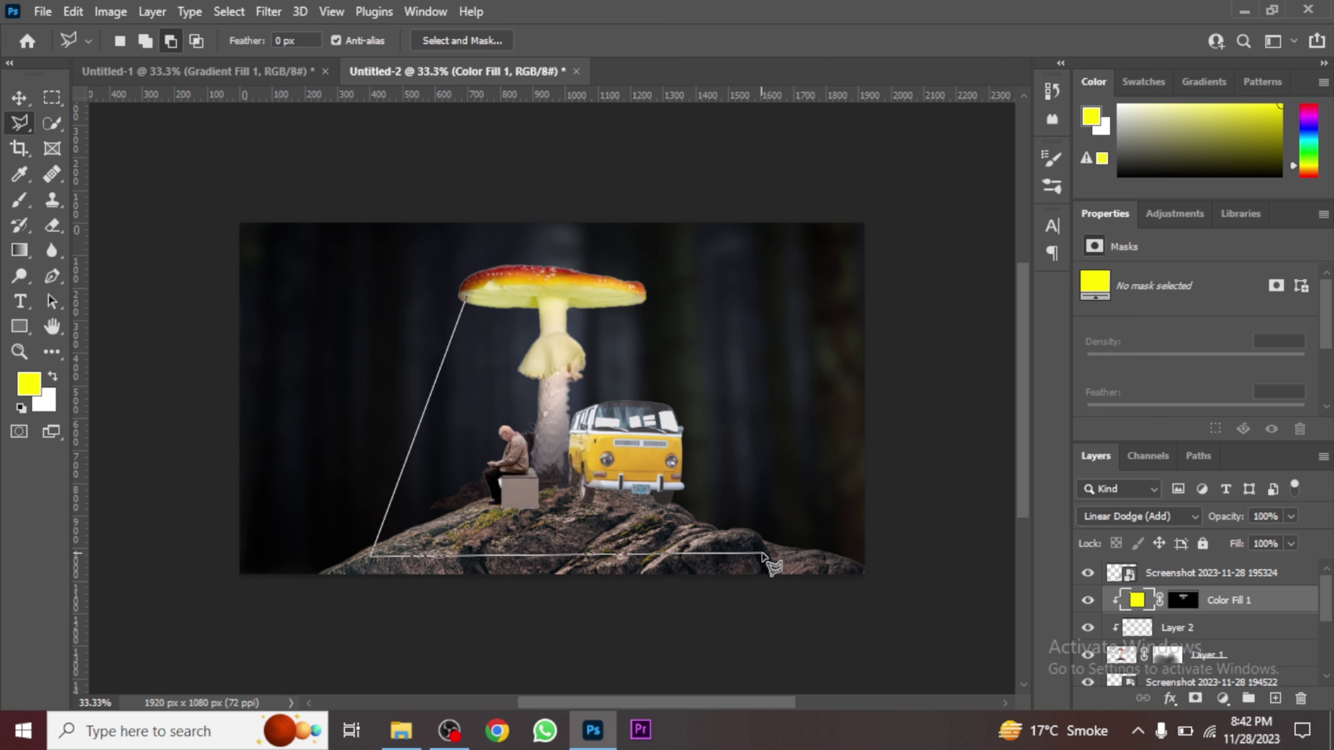
click(739, 551)
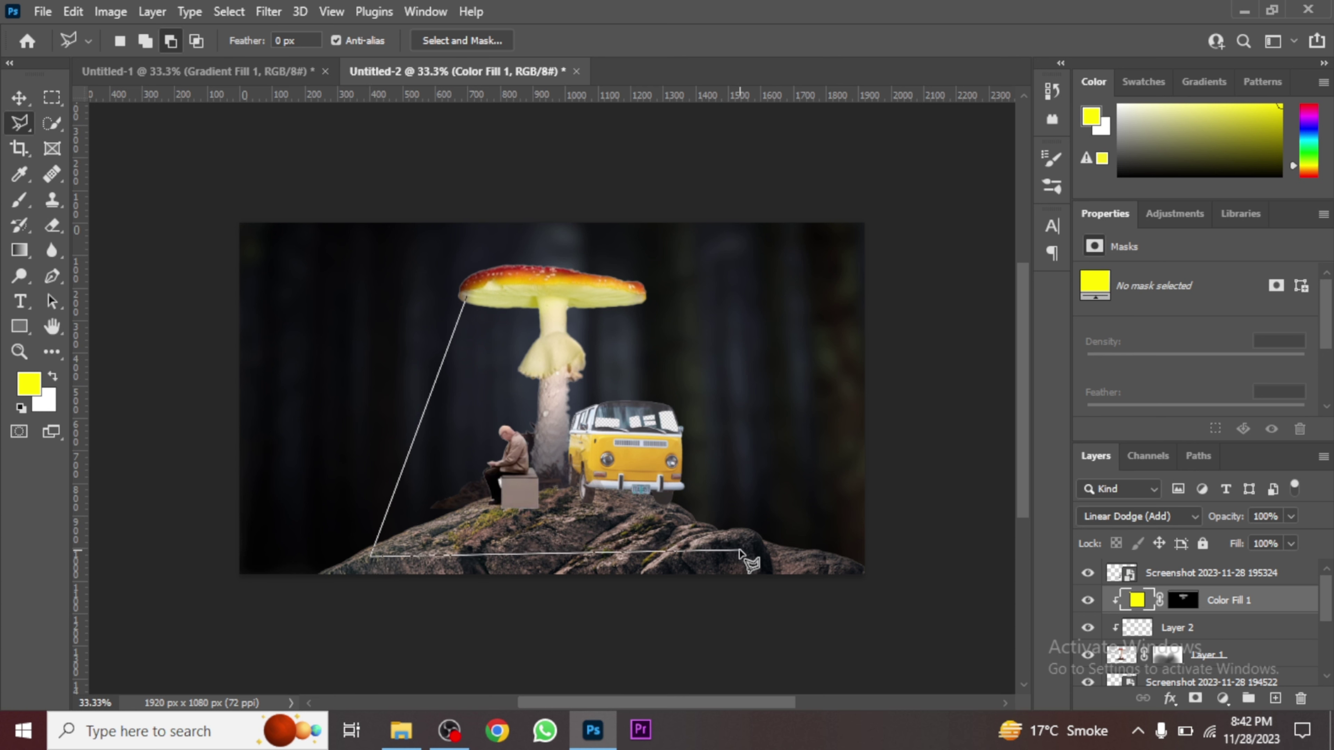
click(636, 294)
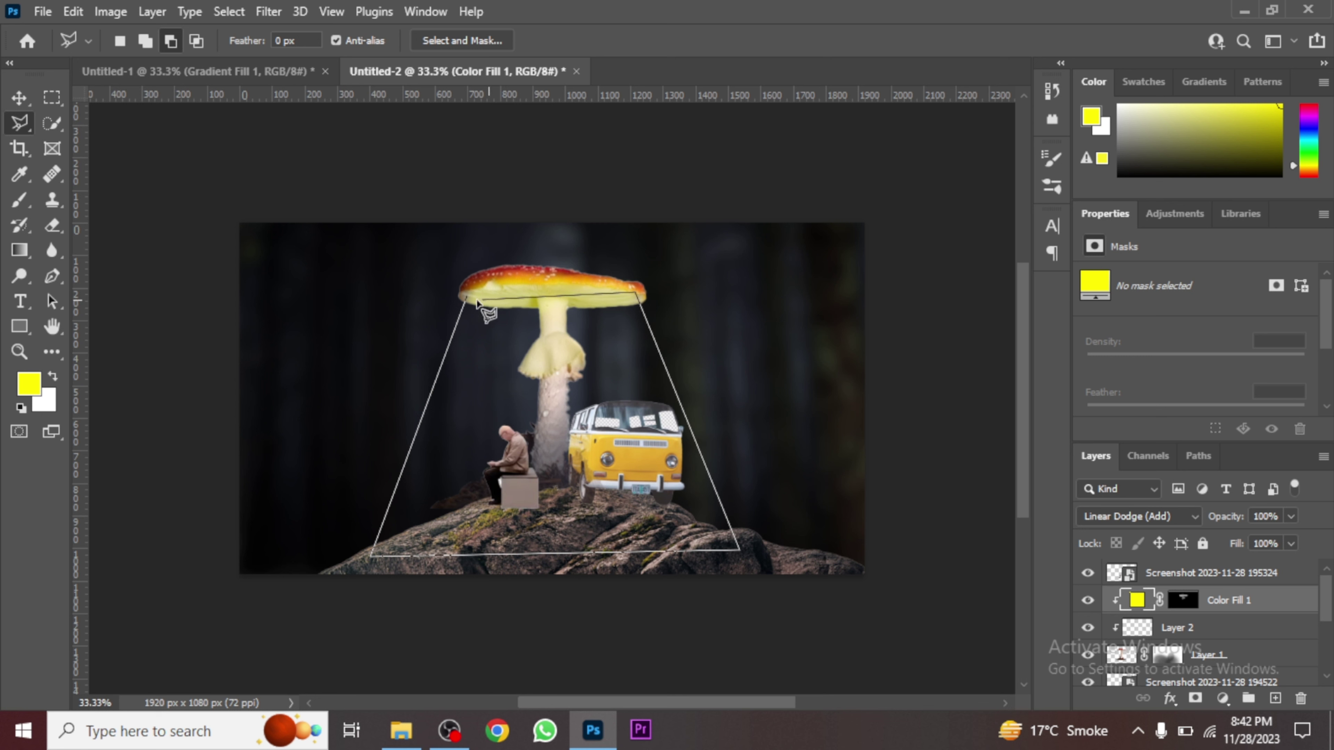
click(466, 297)
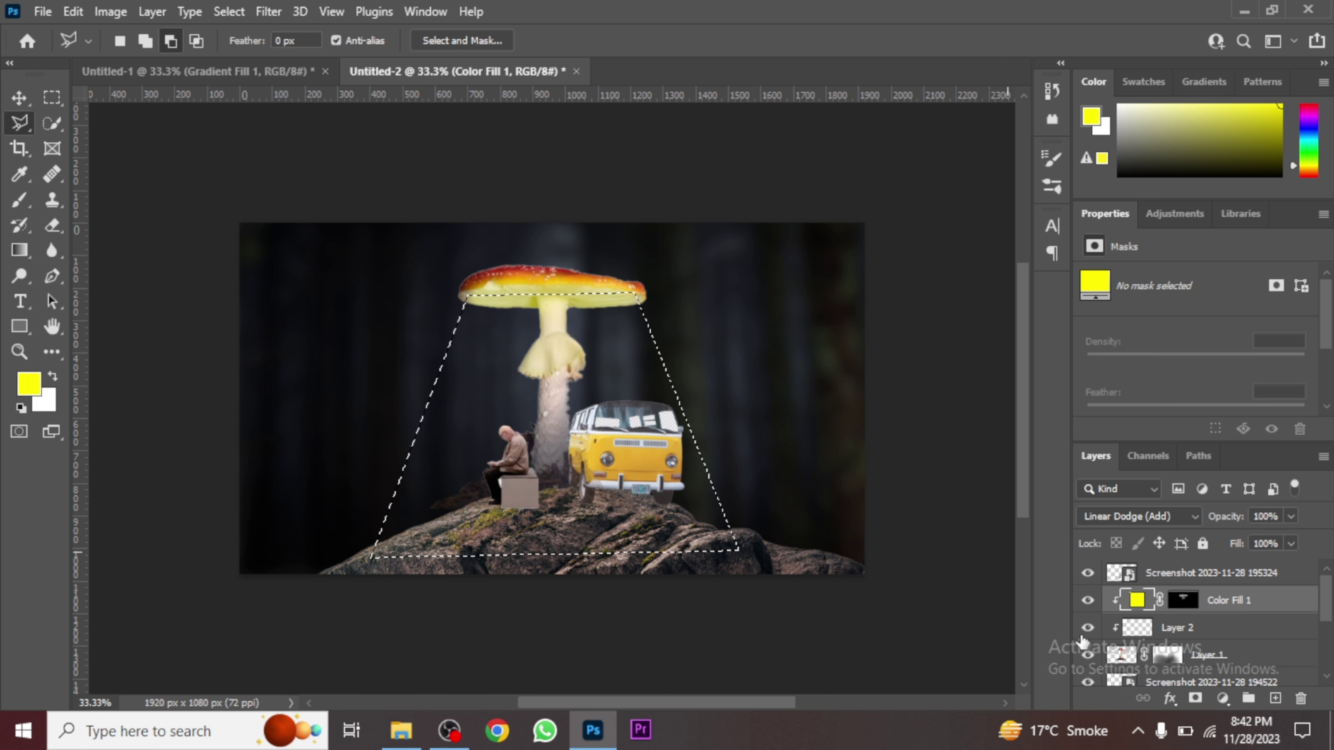
click(1222, 699)
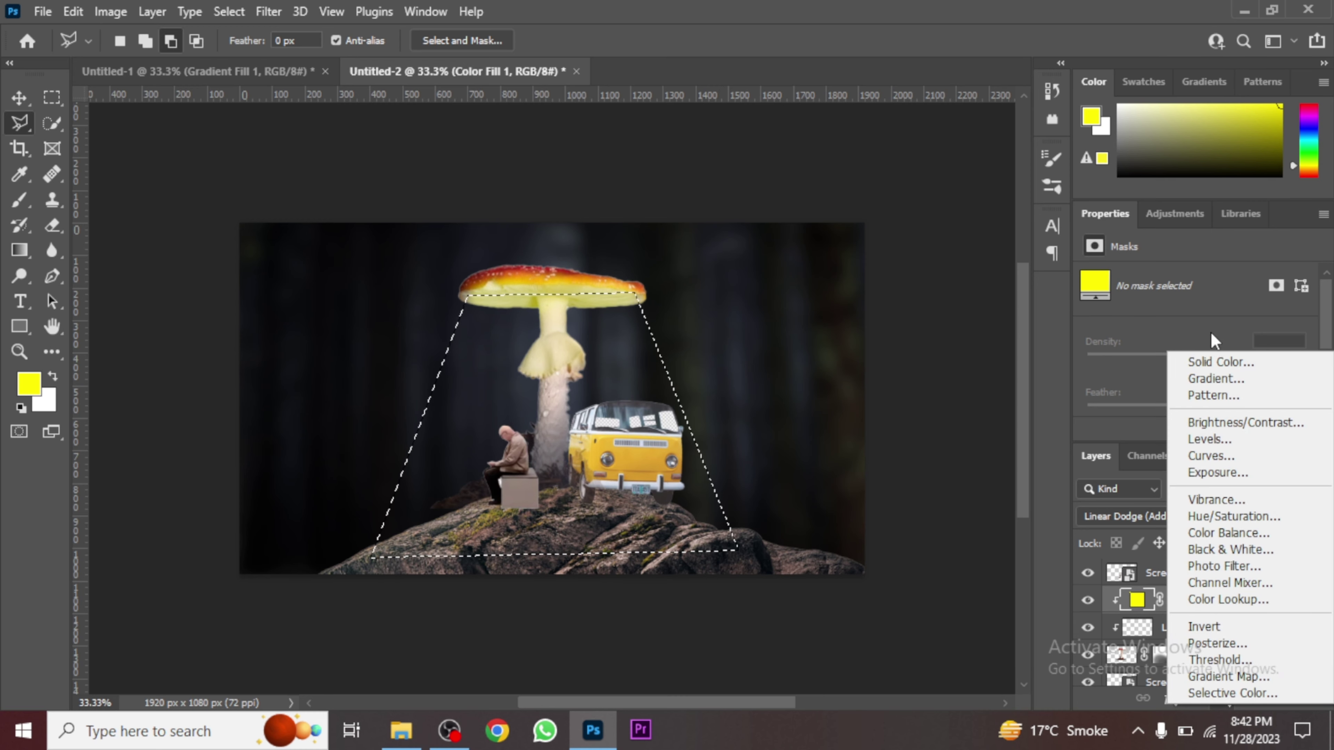
click(1213, 379)
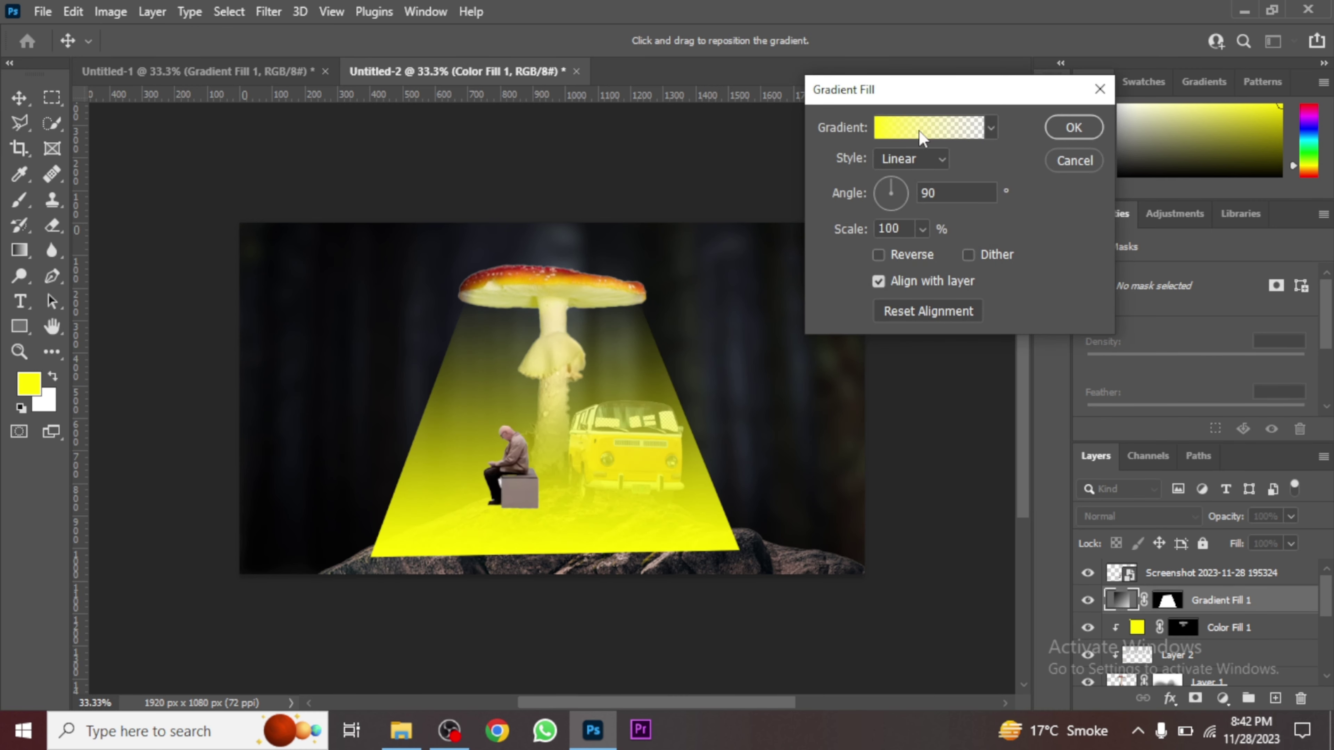
- Set the beam gradient's left stop to eae344 yellow and reverse the gradient to fade downward
click(920, 131)
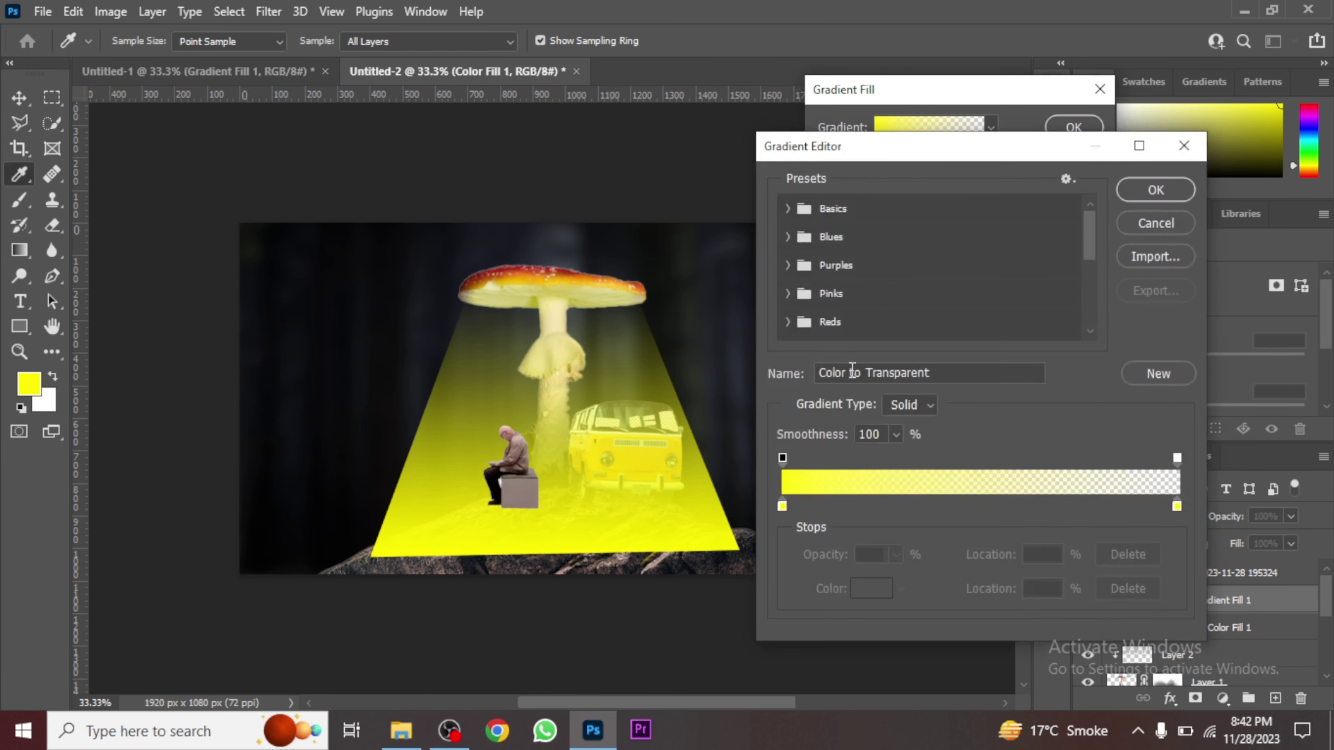
click(782, 507)
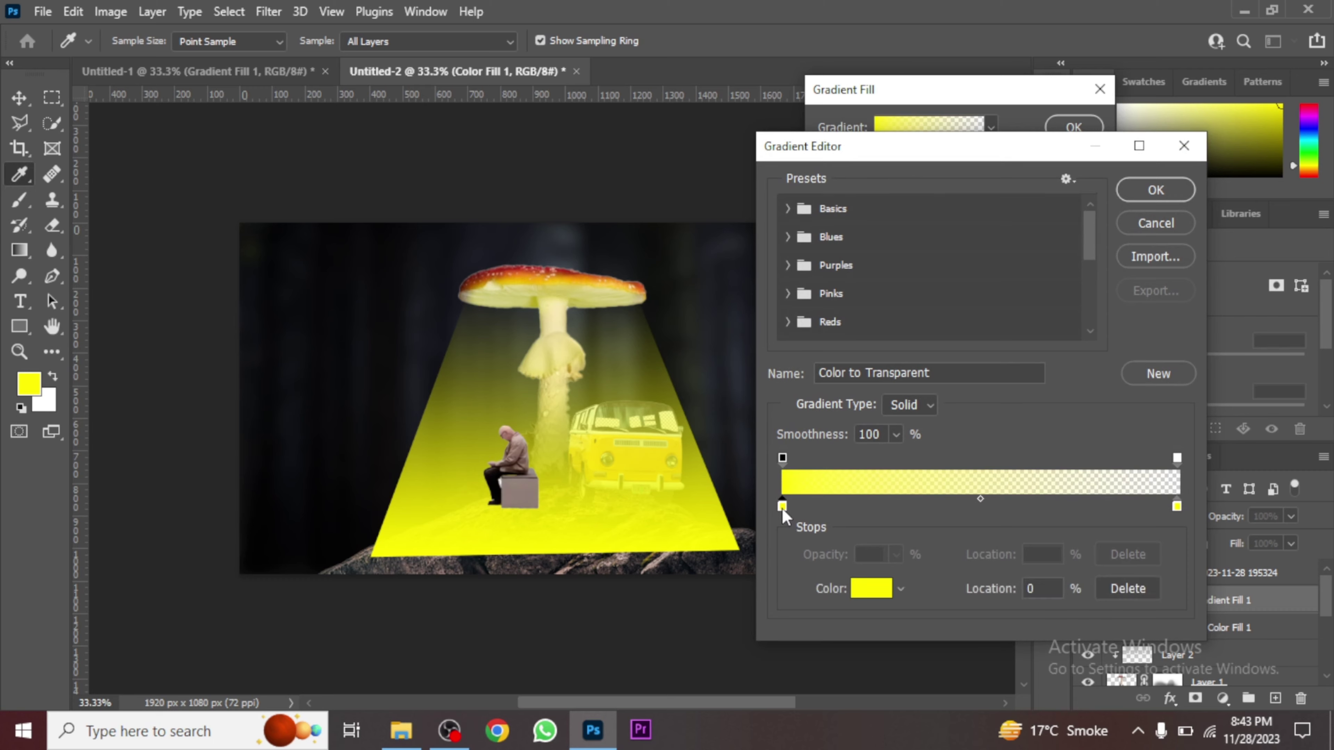
click(872, 588)
mouse_move(988, 203)
mouse_down()
mouse_move(1019, 204)
mouse_move(953, 192)
mouse_up()
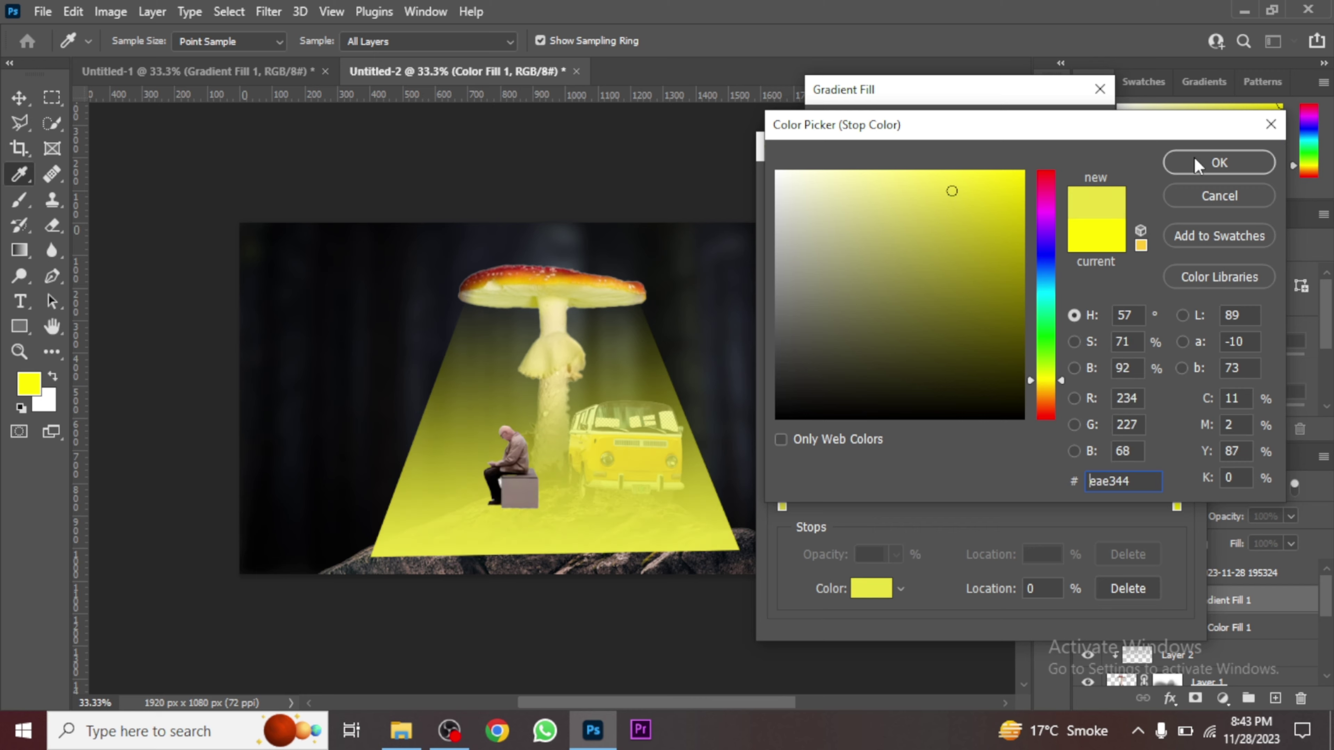
click(1200, 164)
click(1158, 195)
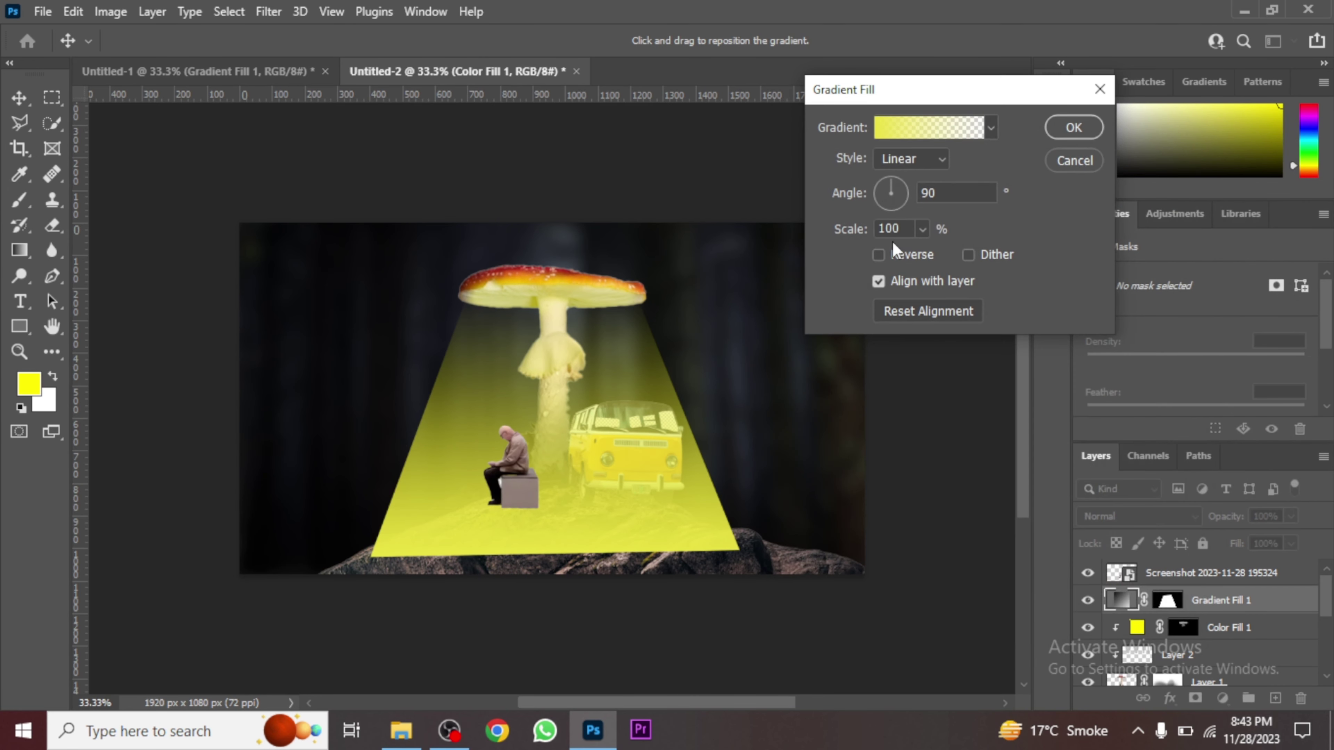
click(878, 256)
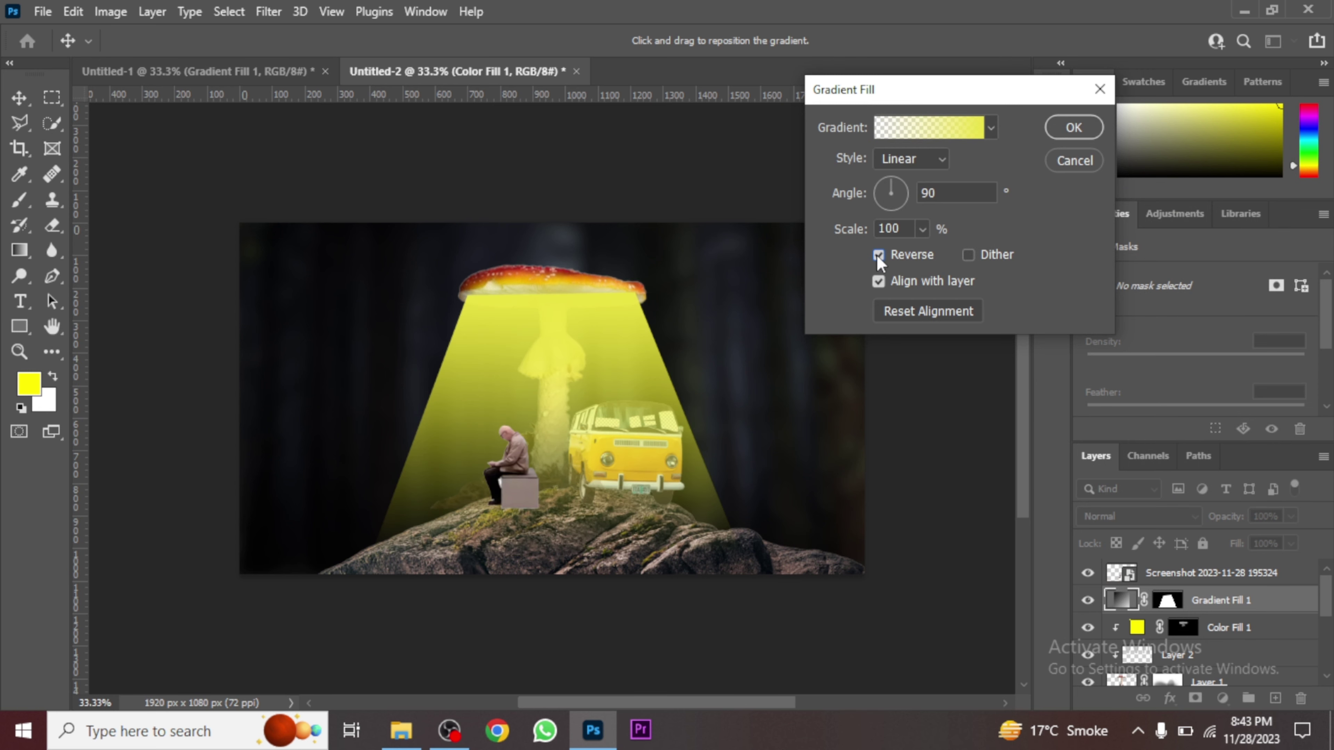
click(1066, 129)
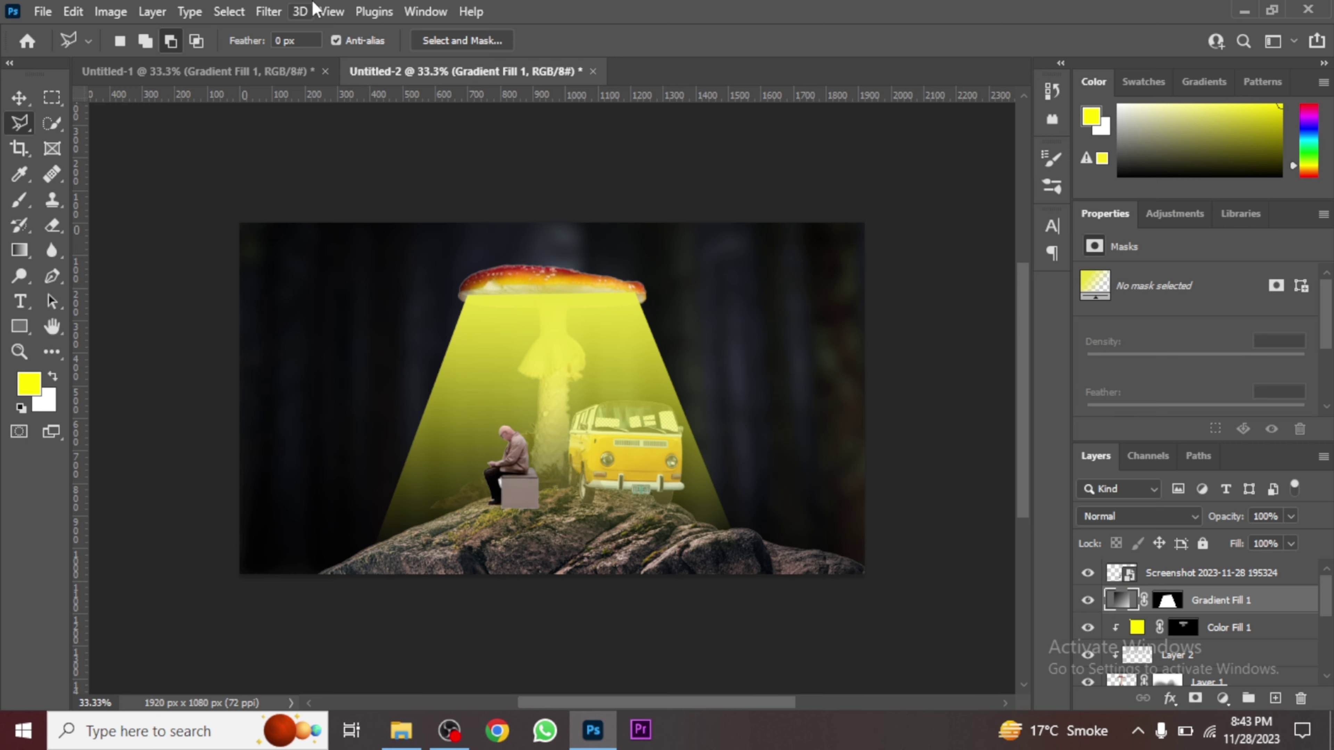
- Convert Gradient Fill 1 to a smart object and apply a 26.3-pixel Gaussian Blur
click(268, 11)
click(268, 11)
mouse_move(281, 262)
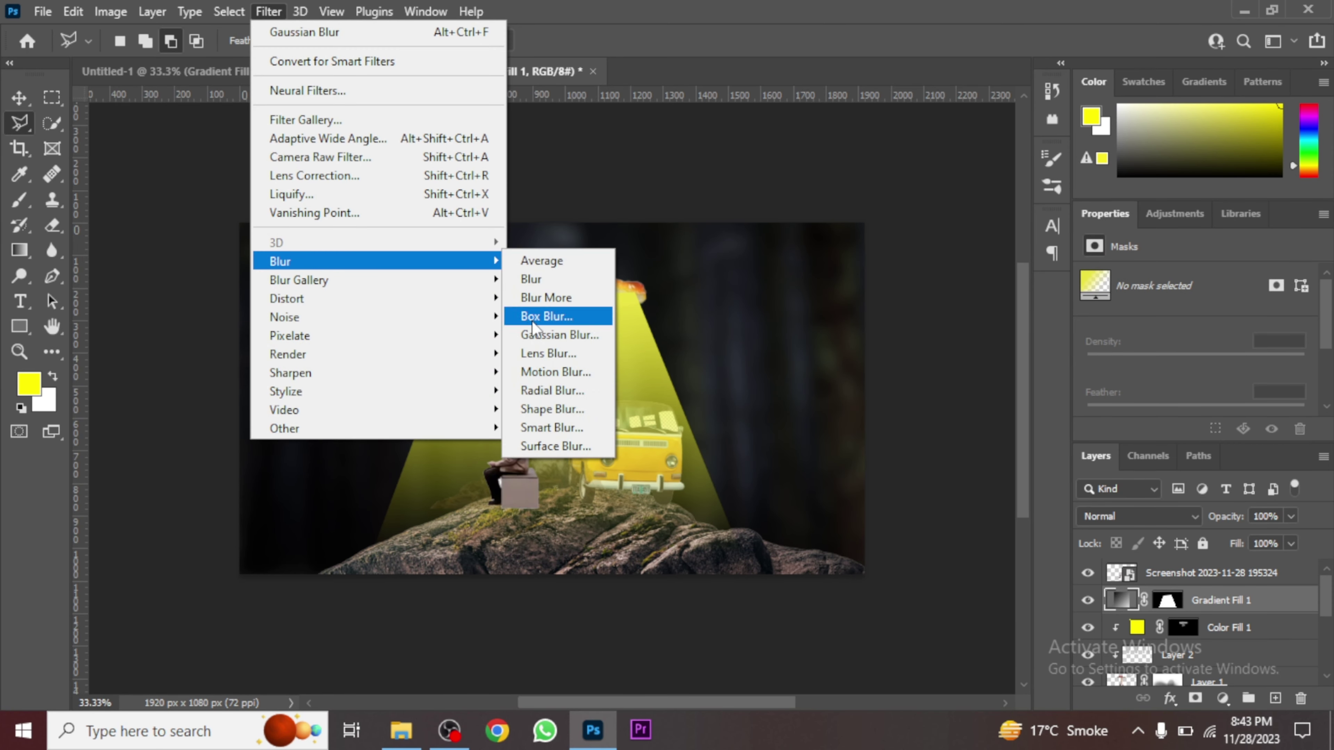
click(537, 335)
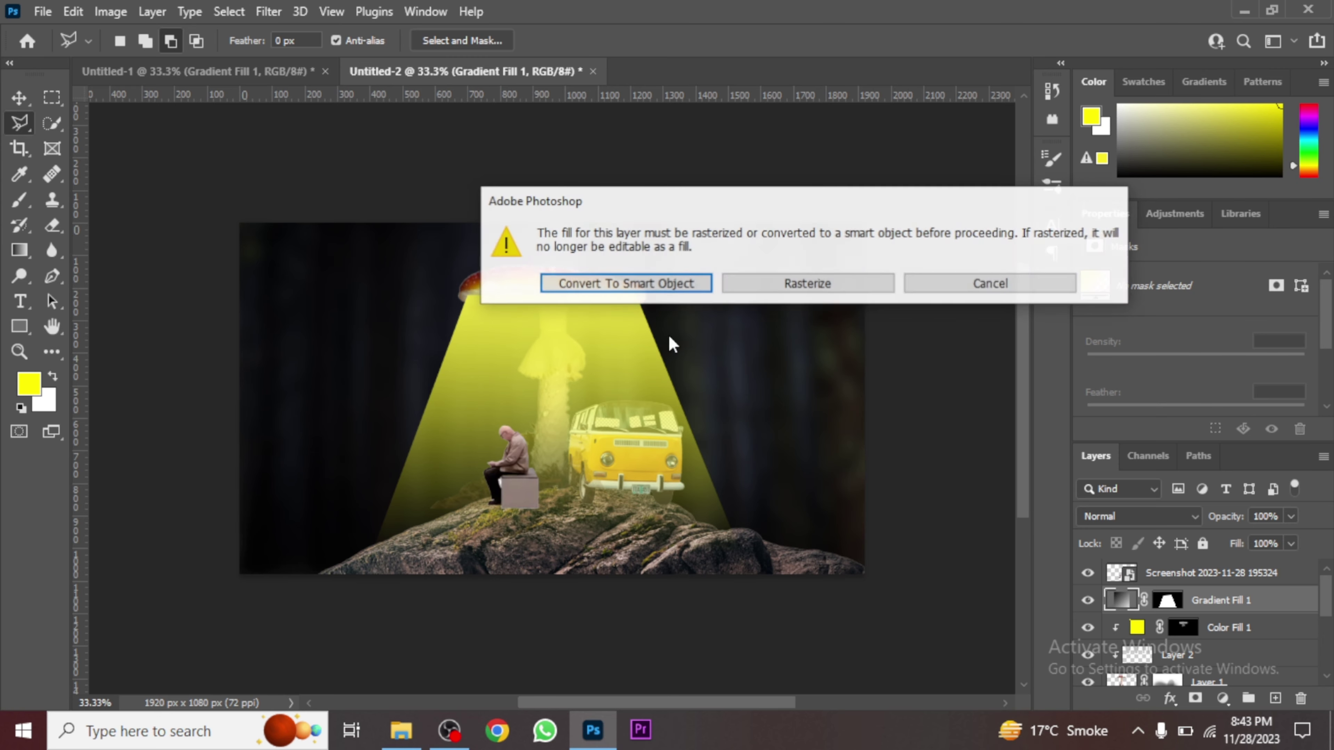
click(679, 286)
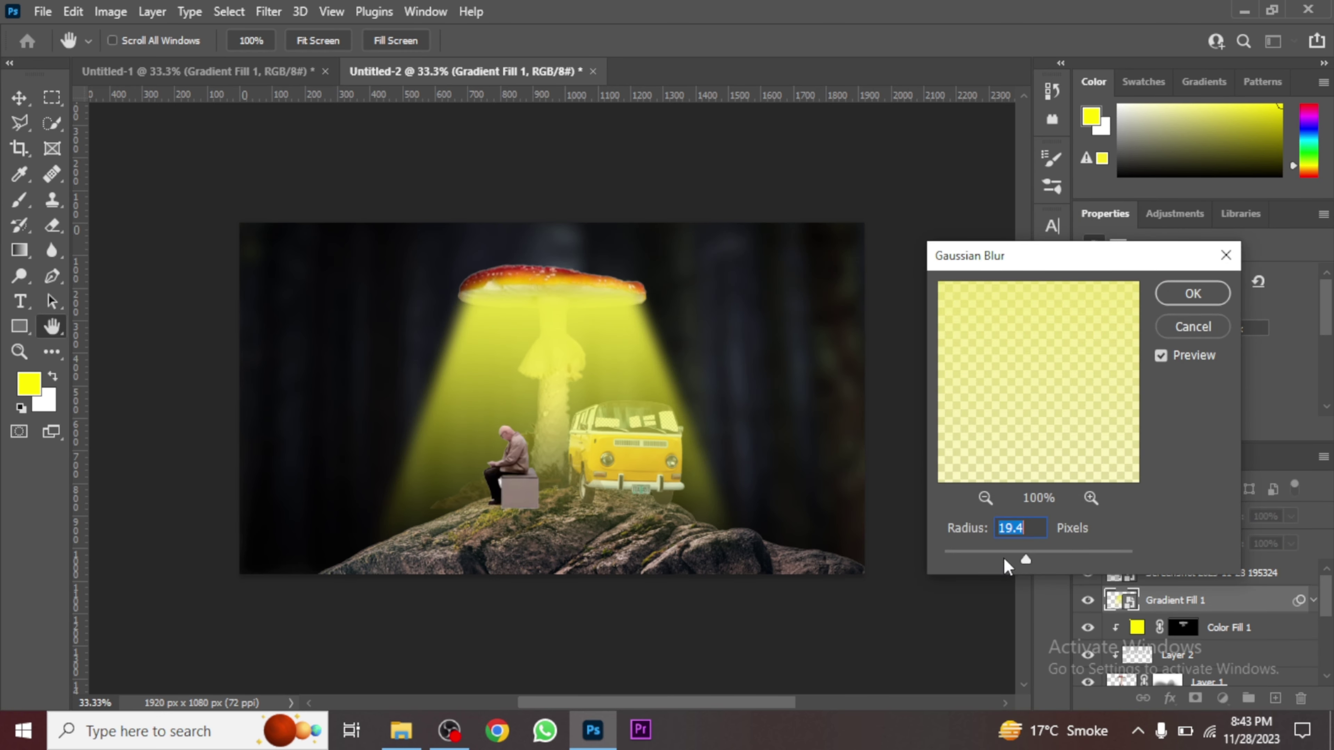
mouse_move(1026, 561)
mouse_down()
mouse_move(1016, 557)
mouse_move(1030, 559)
mouse_up()
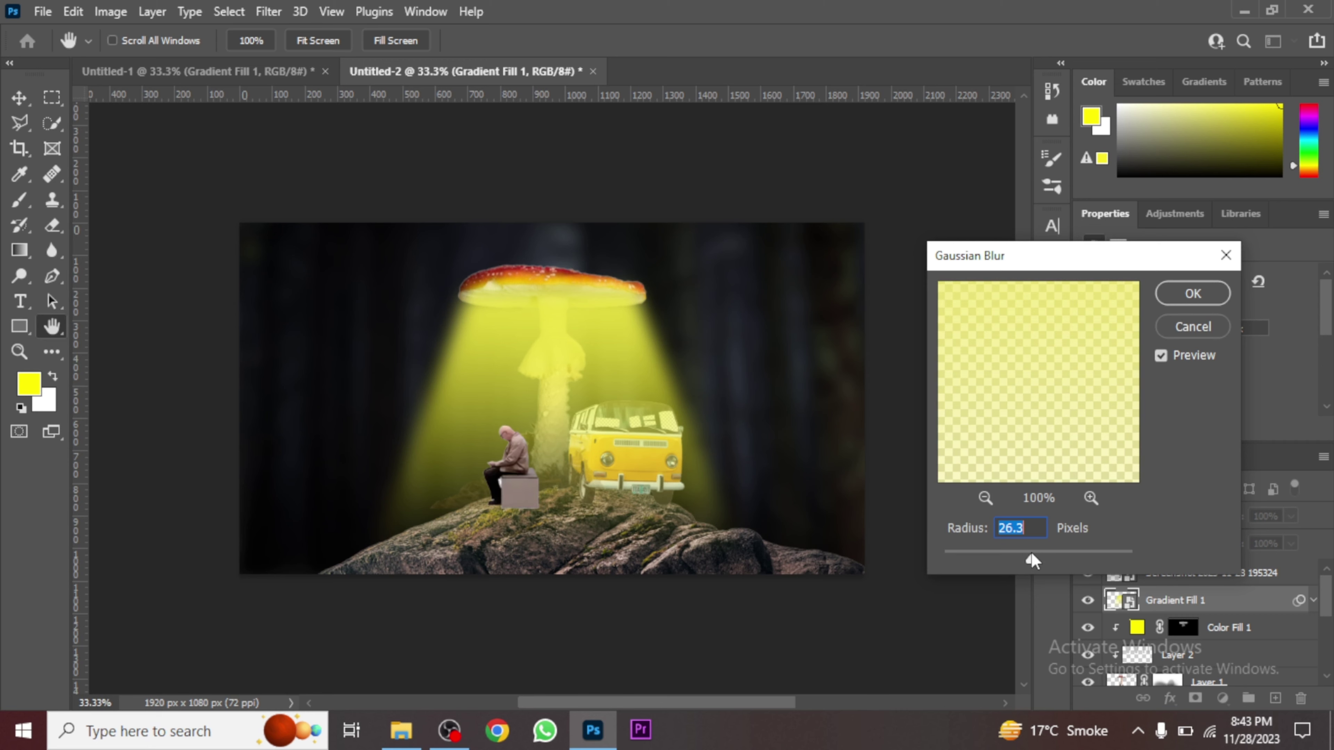
click(1192, 294)
- Add a new empty Layer 3 at the top of the stack and enlarge the brush
key(l)
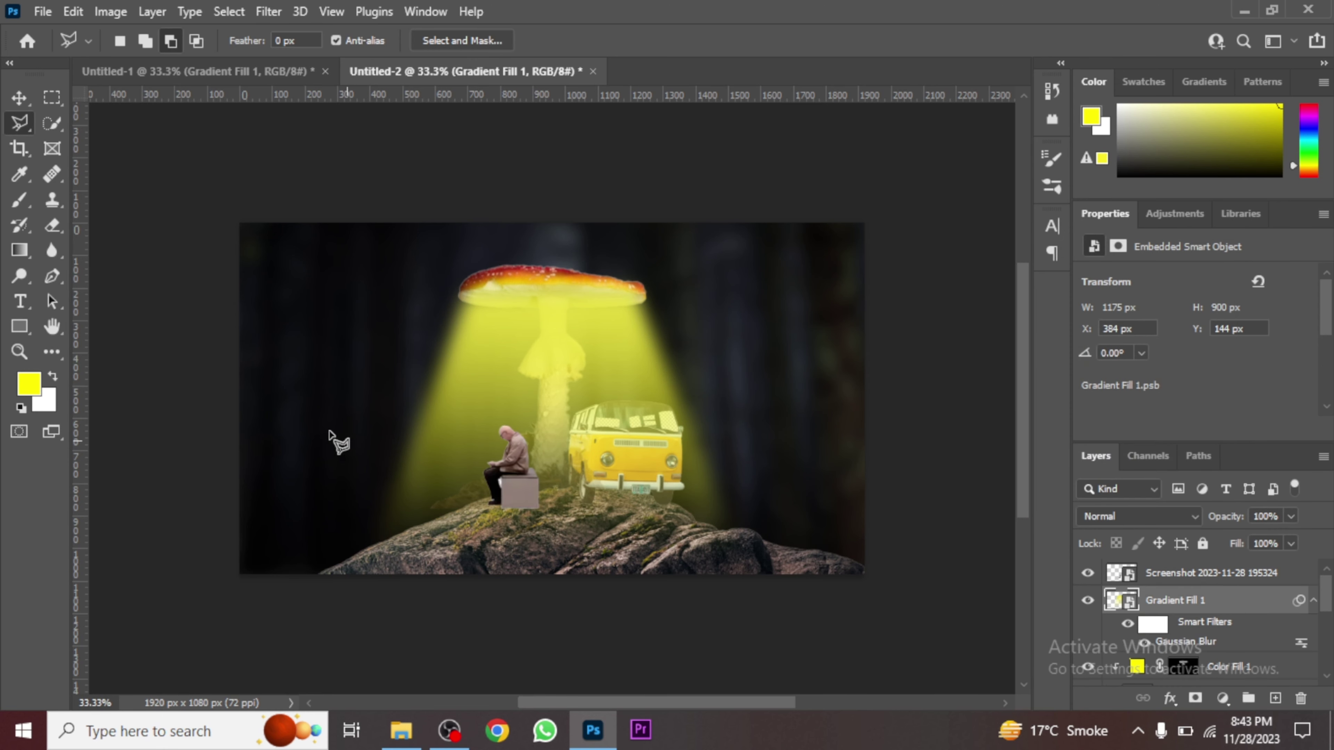
click(19, 97)
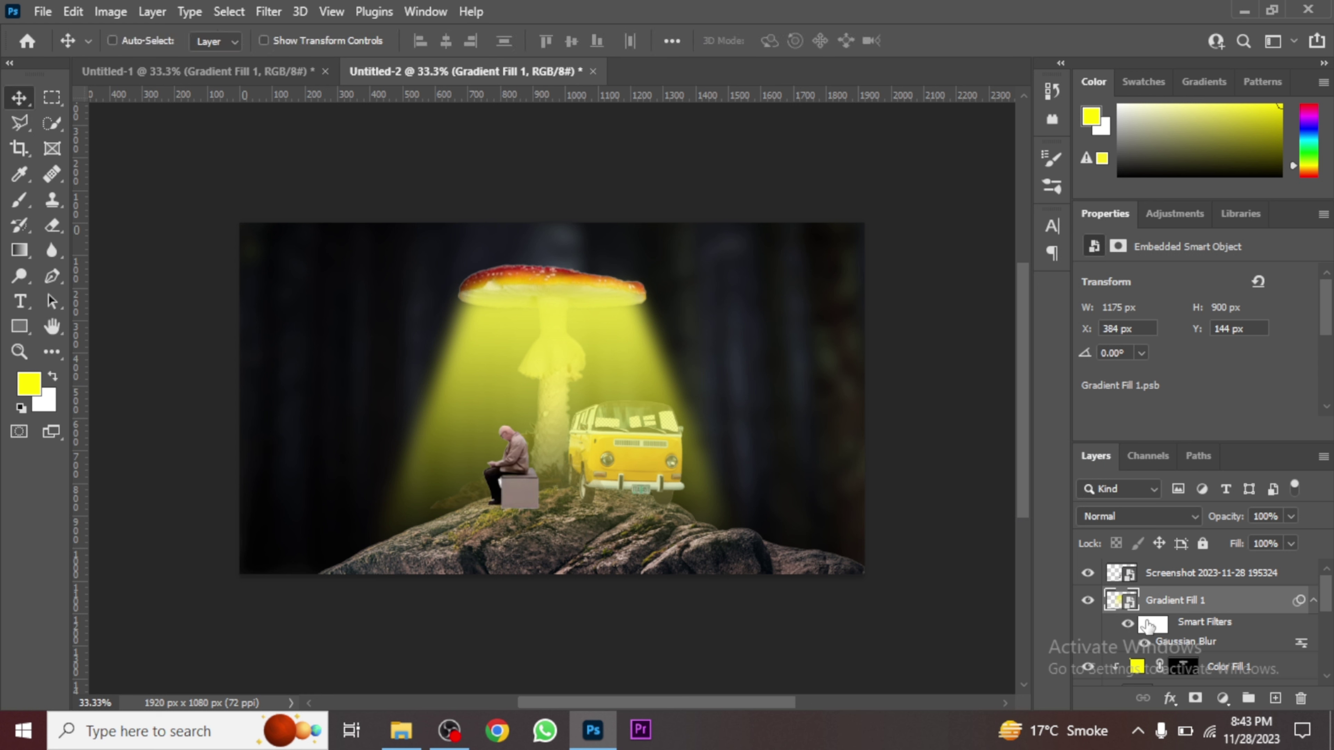
click(1159, 576)
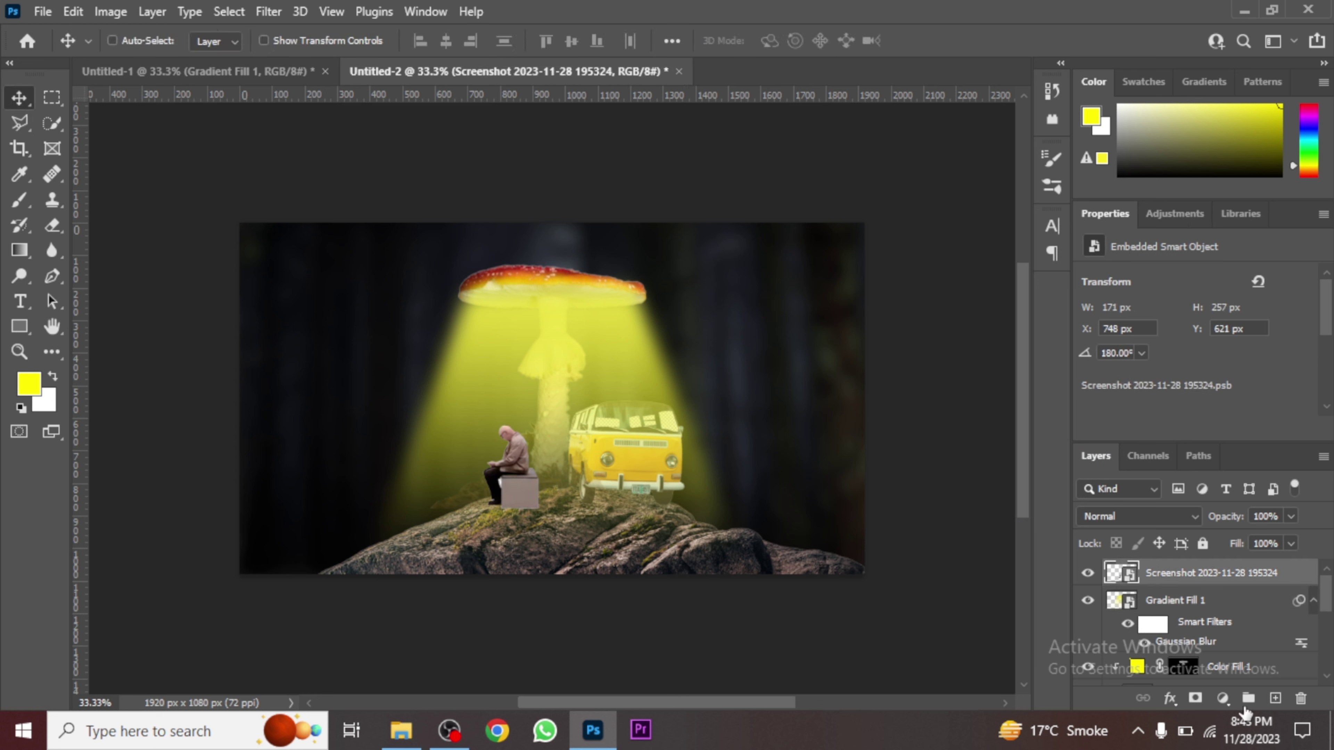
click(1276, 698)
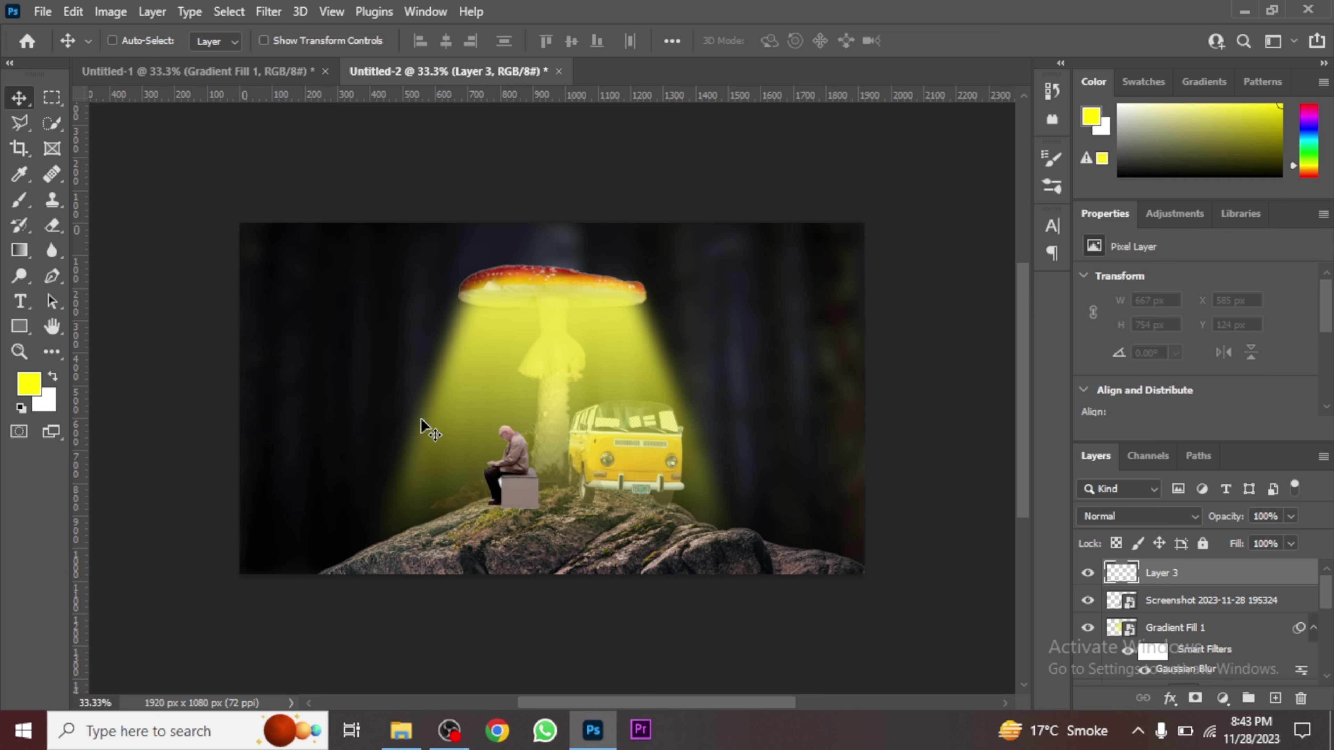
click(21, 206)
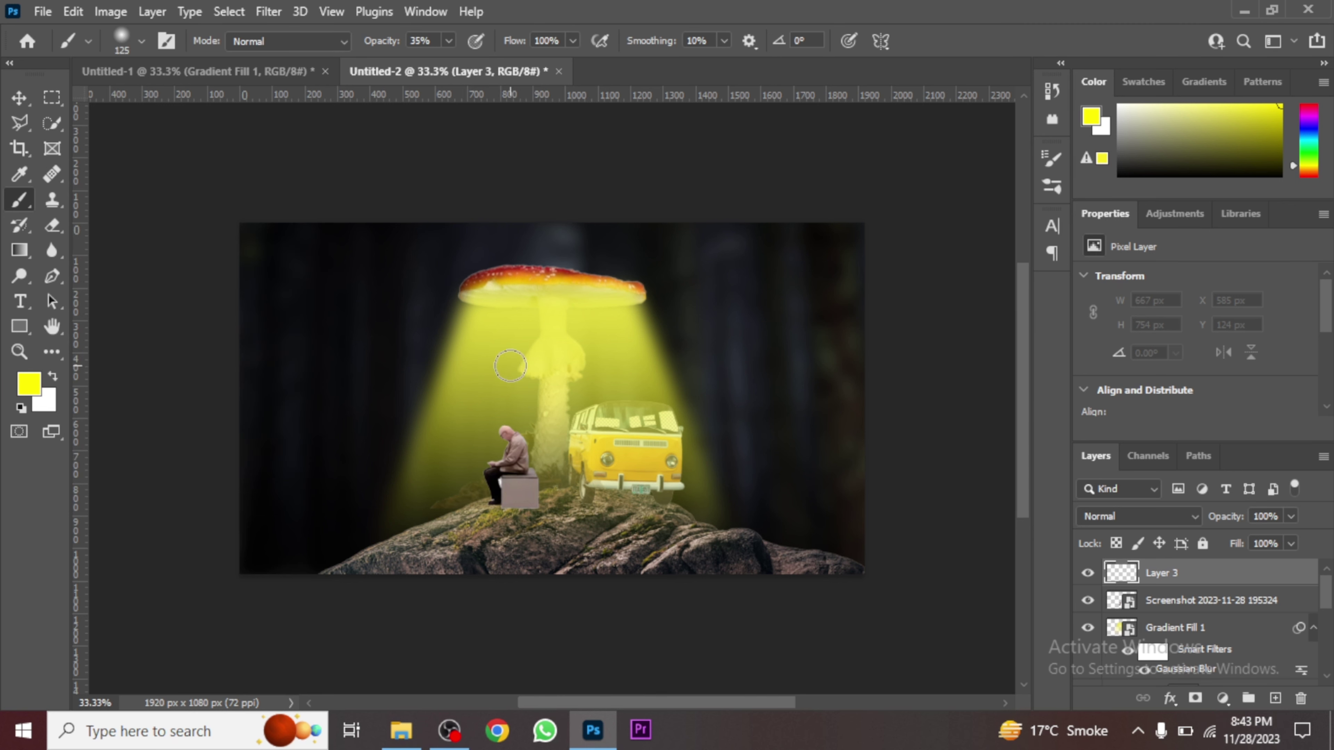
key(bracketright)
key(bracketright)
key(bracketright)
key(bracketright)
key(bracketright)
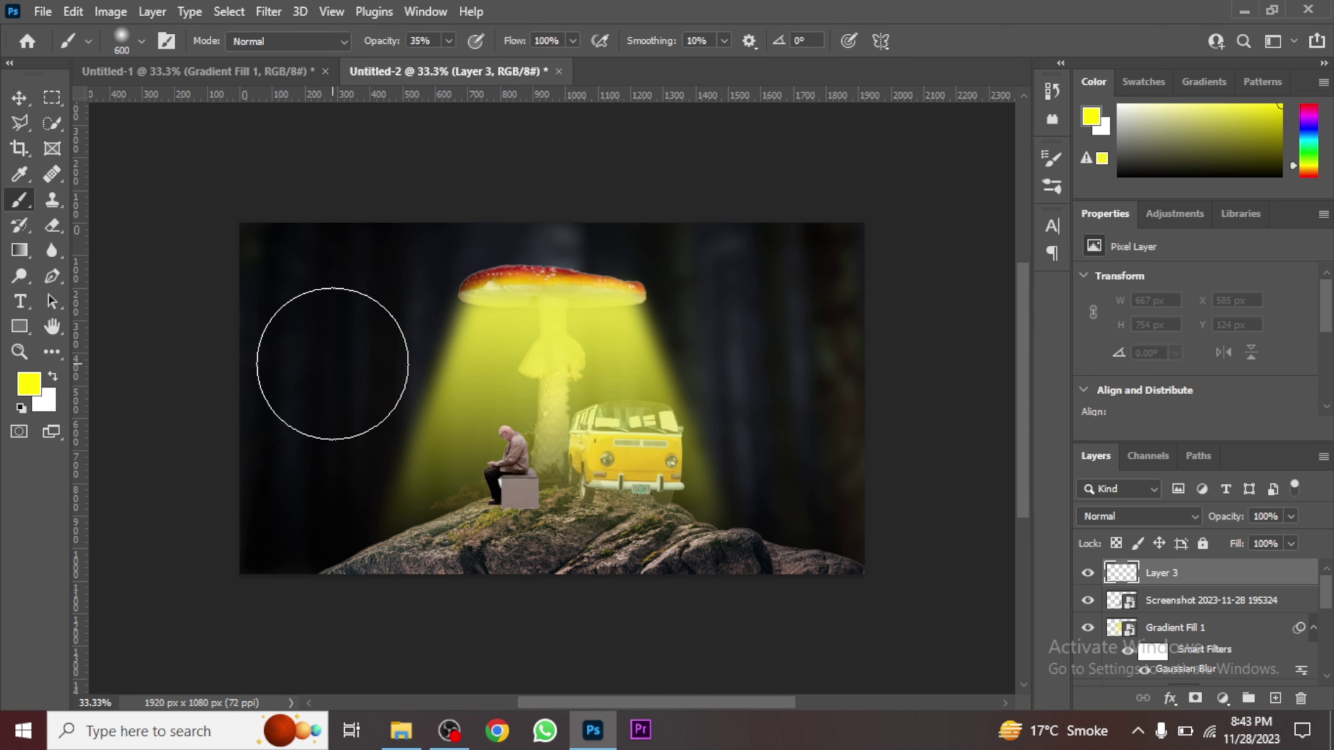
key(bracketright)
- Paint a soft yellow glow and transform it into a 1457 x 574 px band across the rock
click(333, 364)
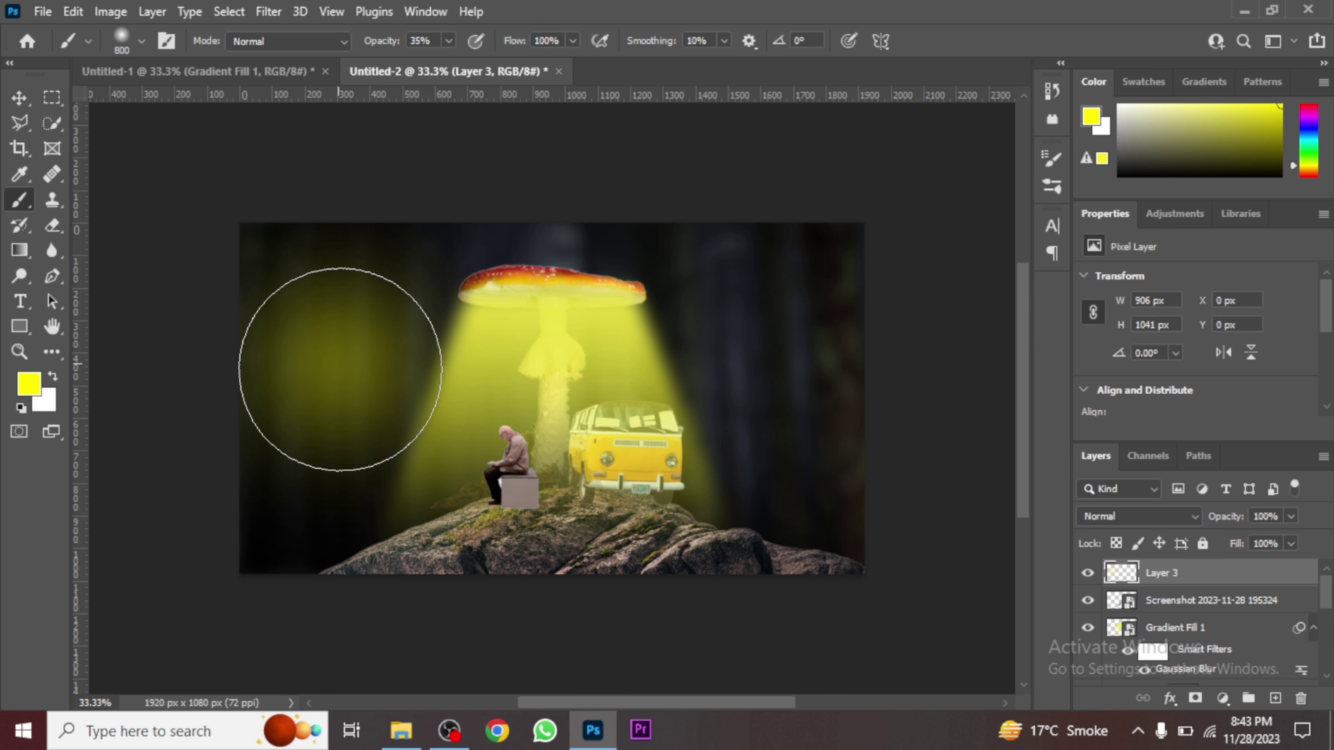
click(20, 105)
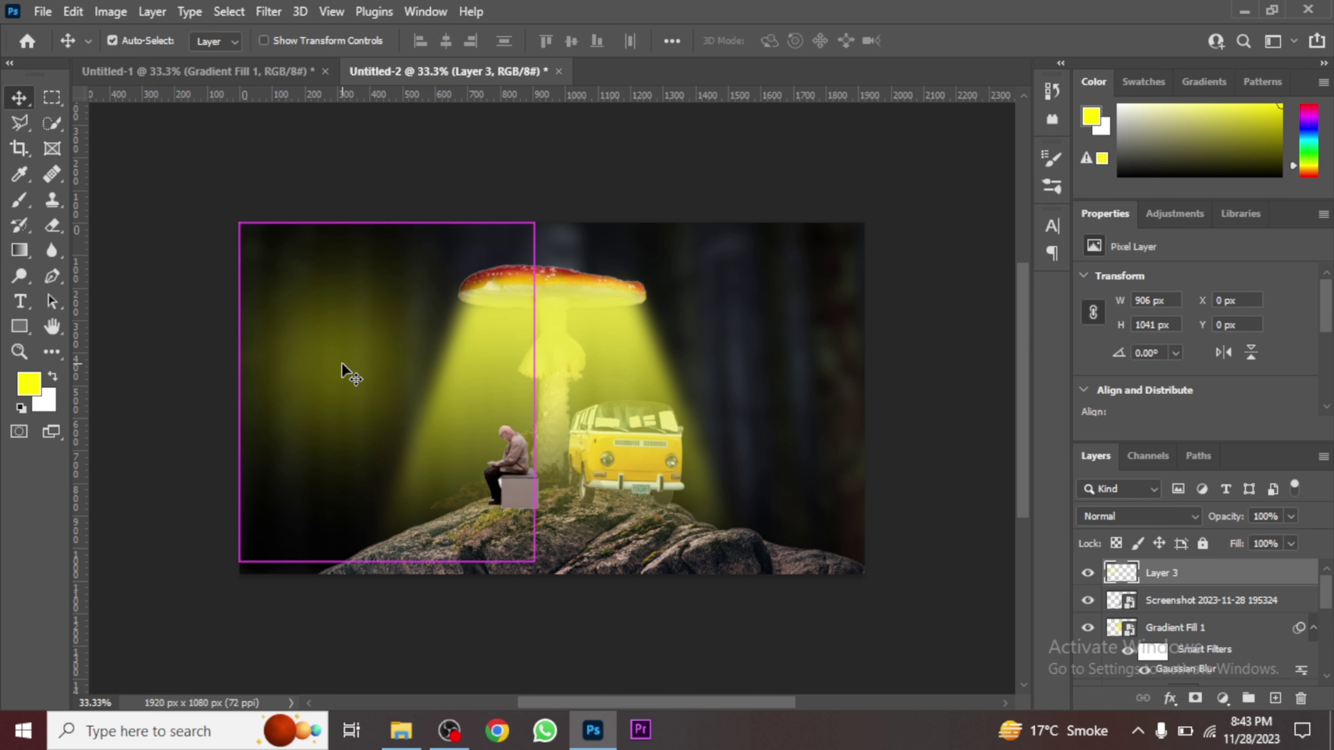
key(ctrl+t)
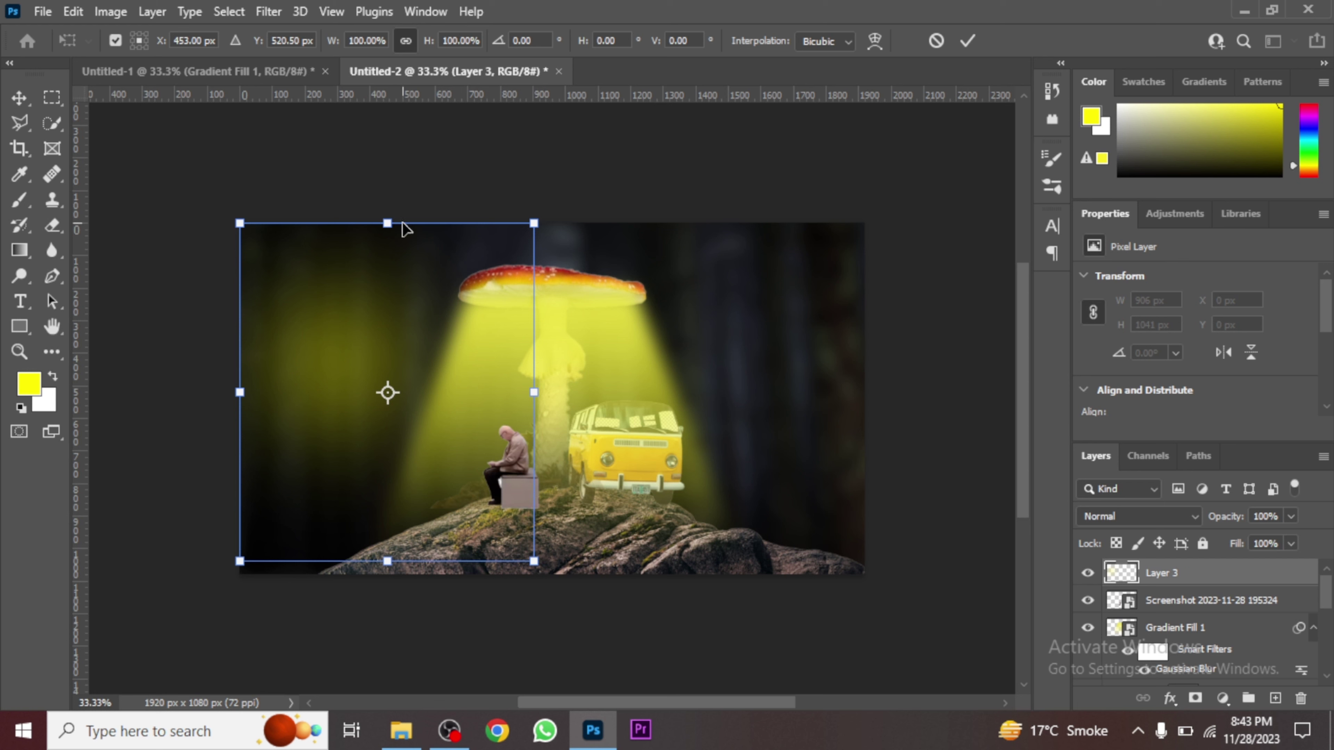
drag(387, 224, 387, 445)
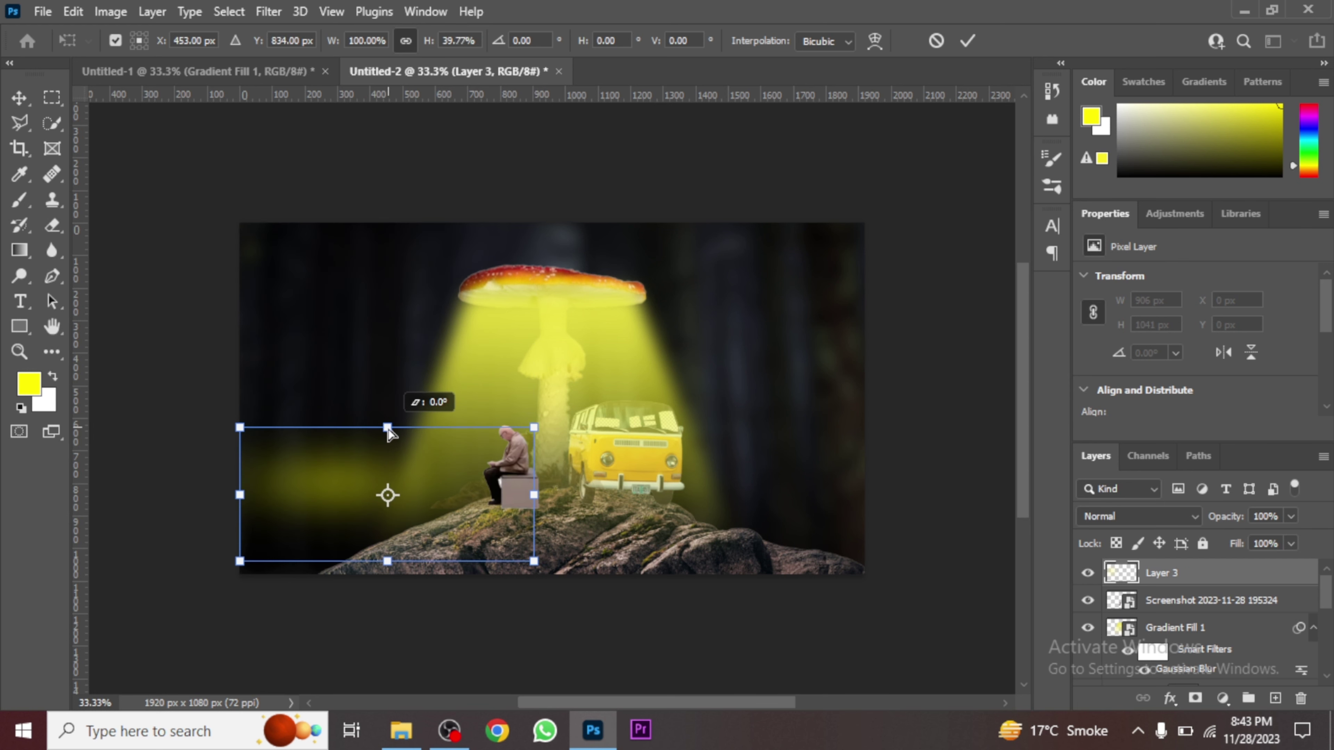
drag(389, 562, 389, 626)
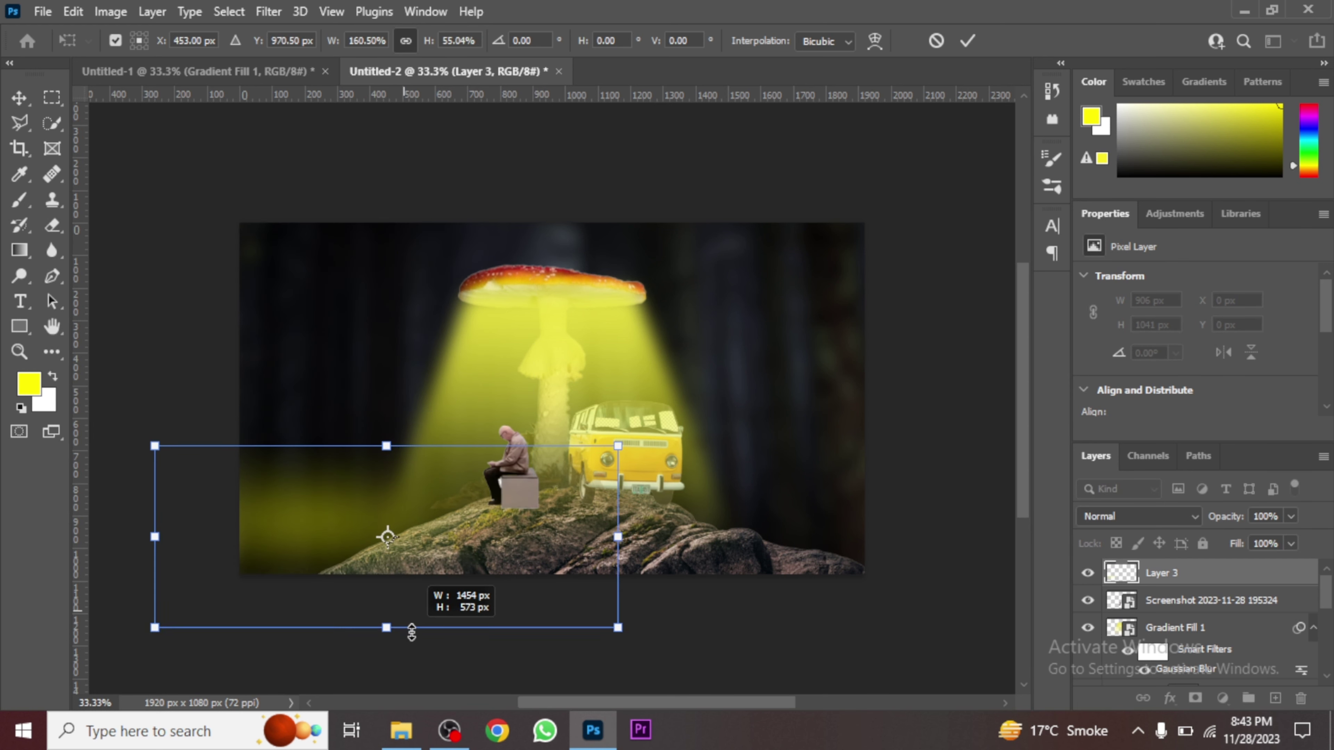
mouse_move(422, 546)
mouse_down()
mouse_move(649, 539)
mouse_move(637, 515)
mouse_up()
key(Return)
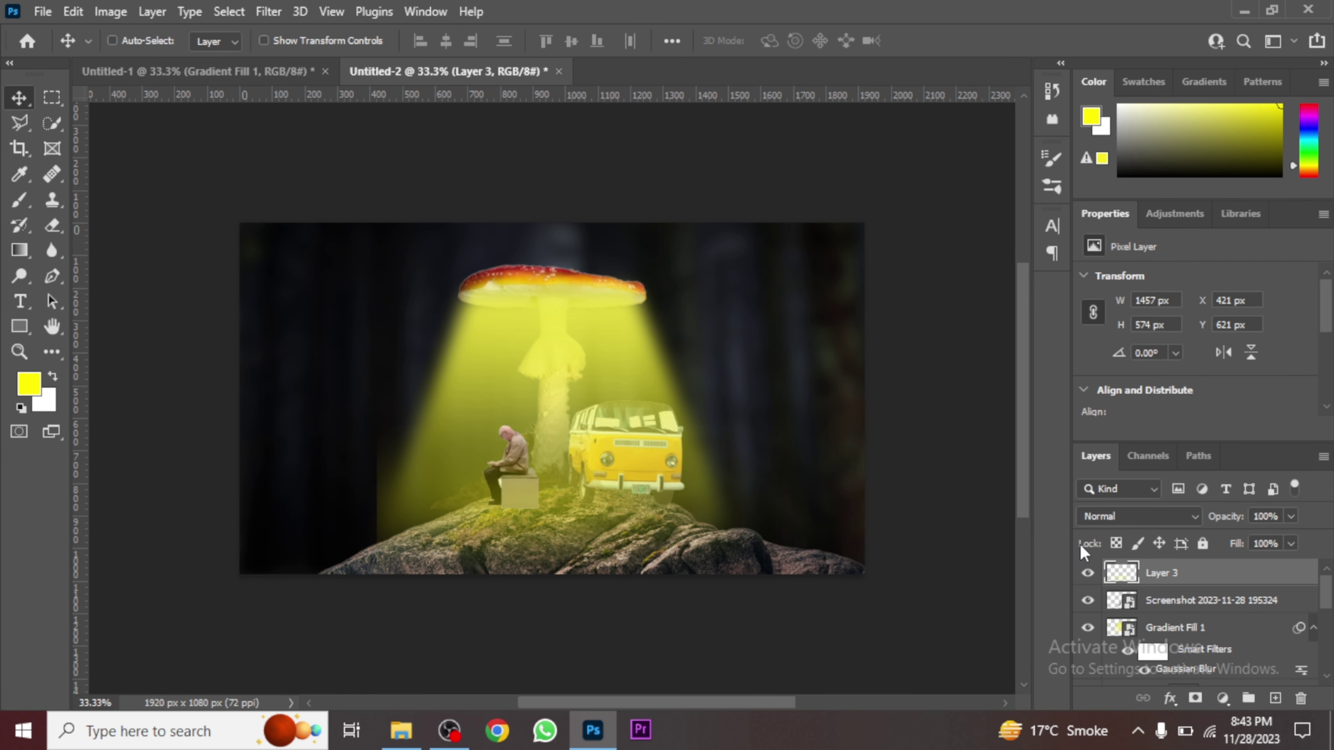
- Set Layer 3 to Overlay, brush in more soft yellow, and create an empty Layer 4
click(1147, 512)
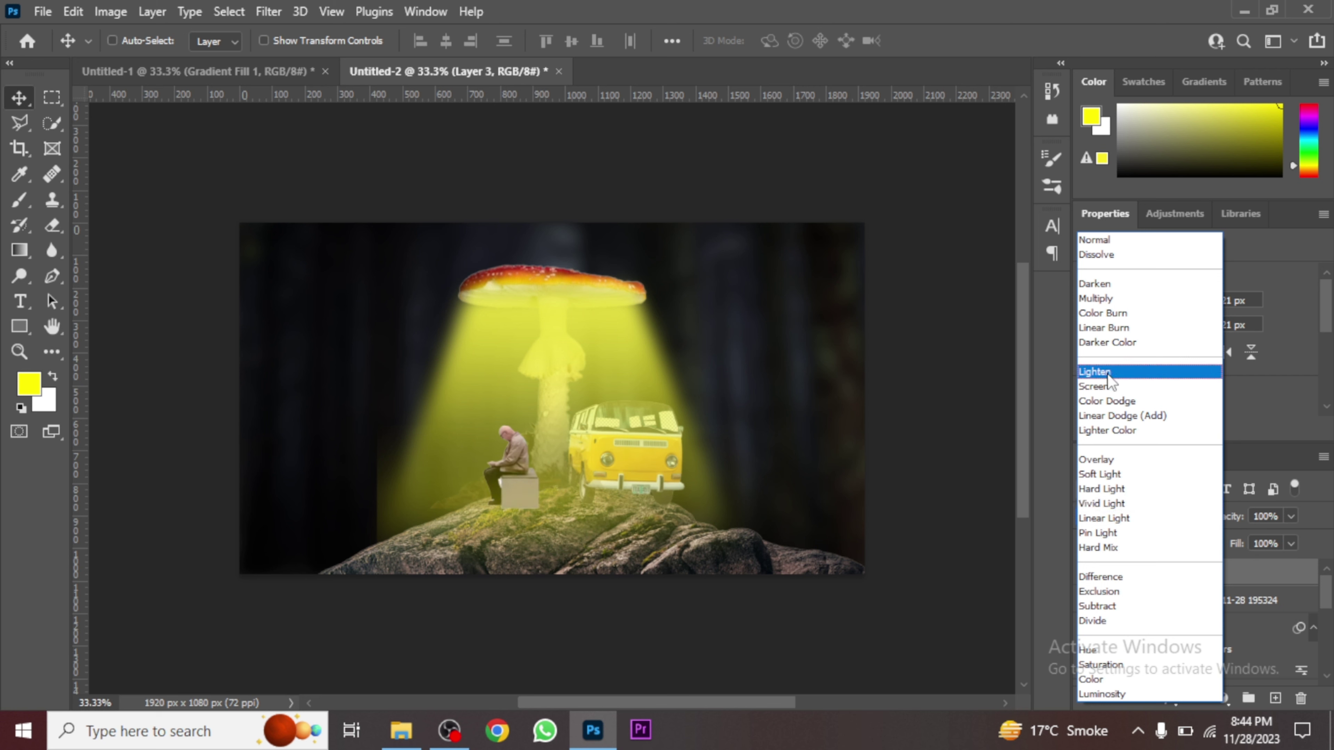
click(1107, 462)
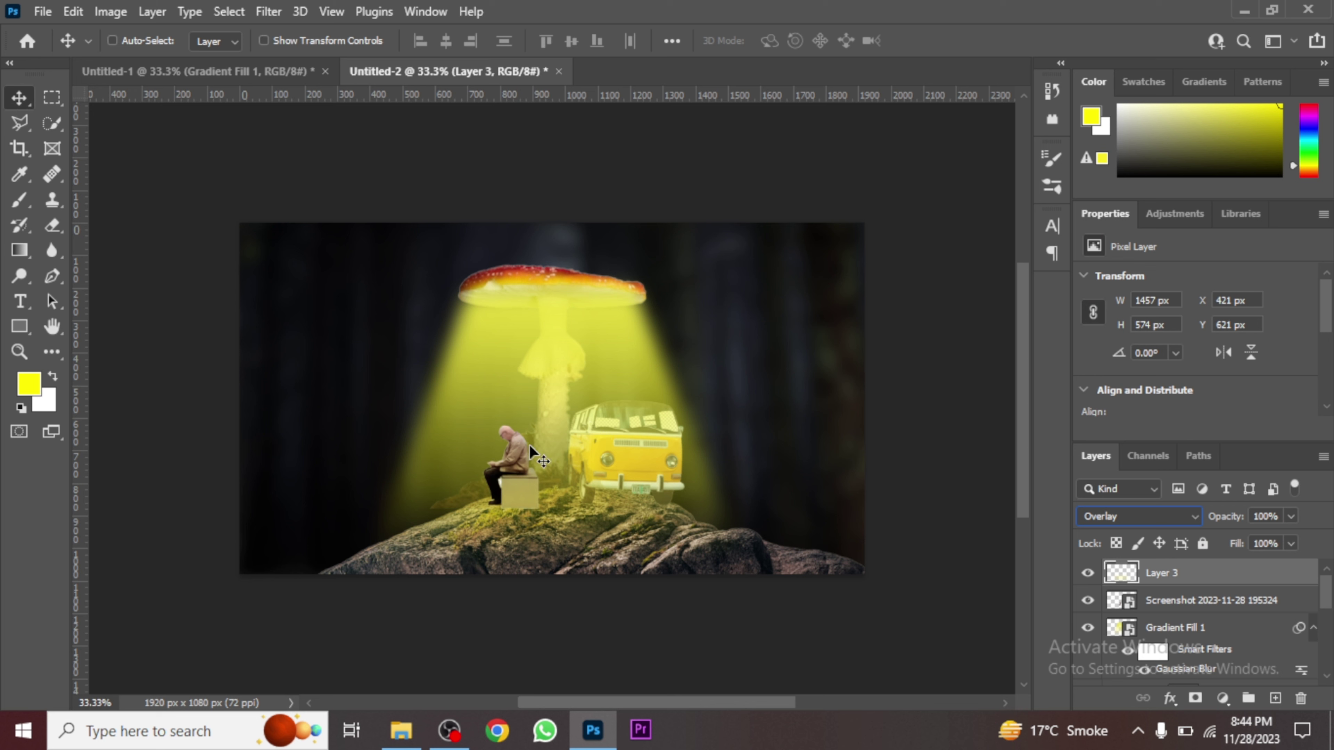
click(20, 201)
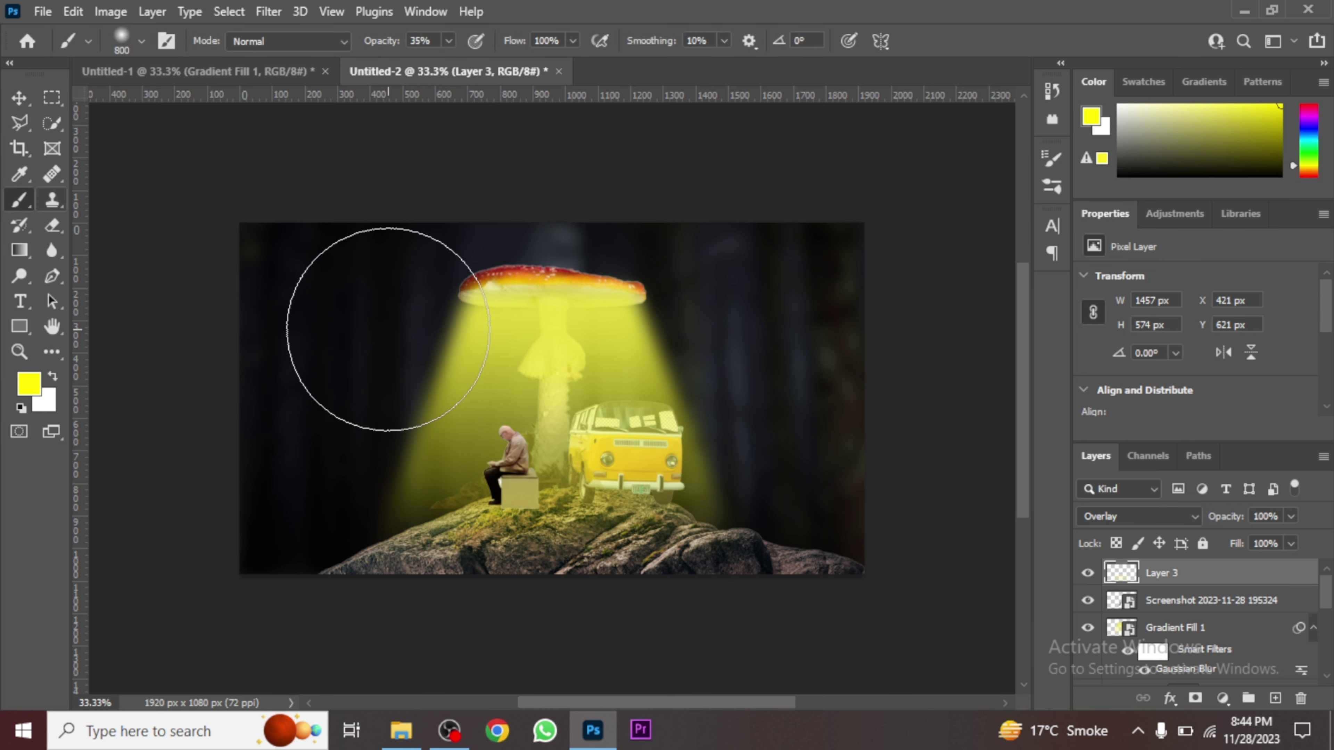
drag(387, 328, 319, 330)
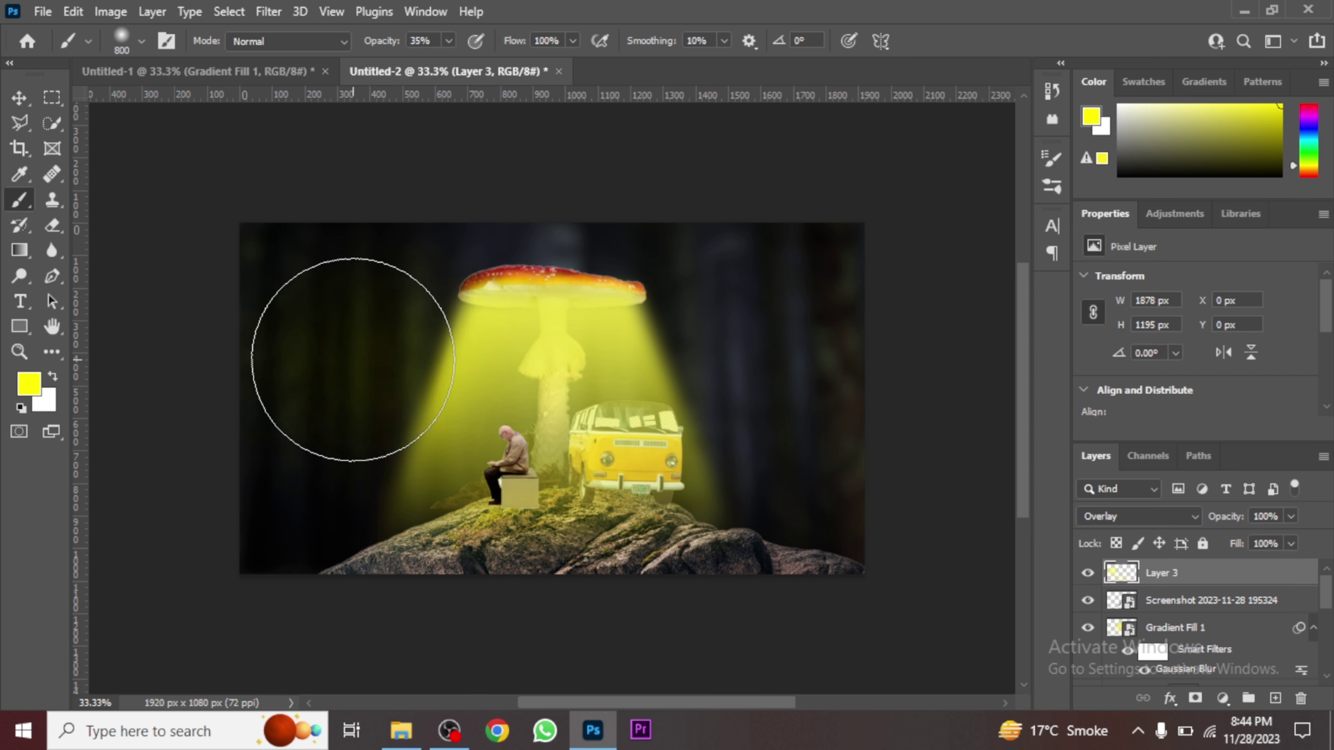
click(353, 359)
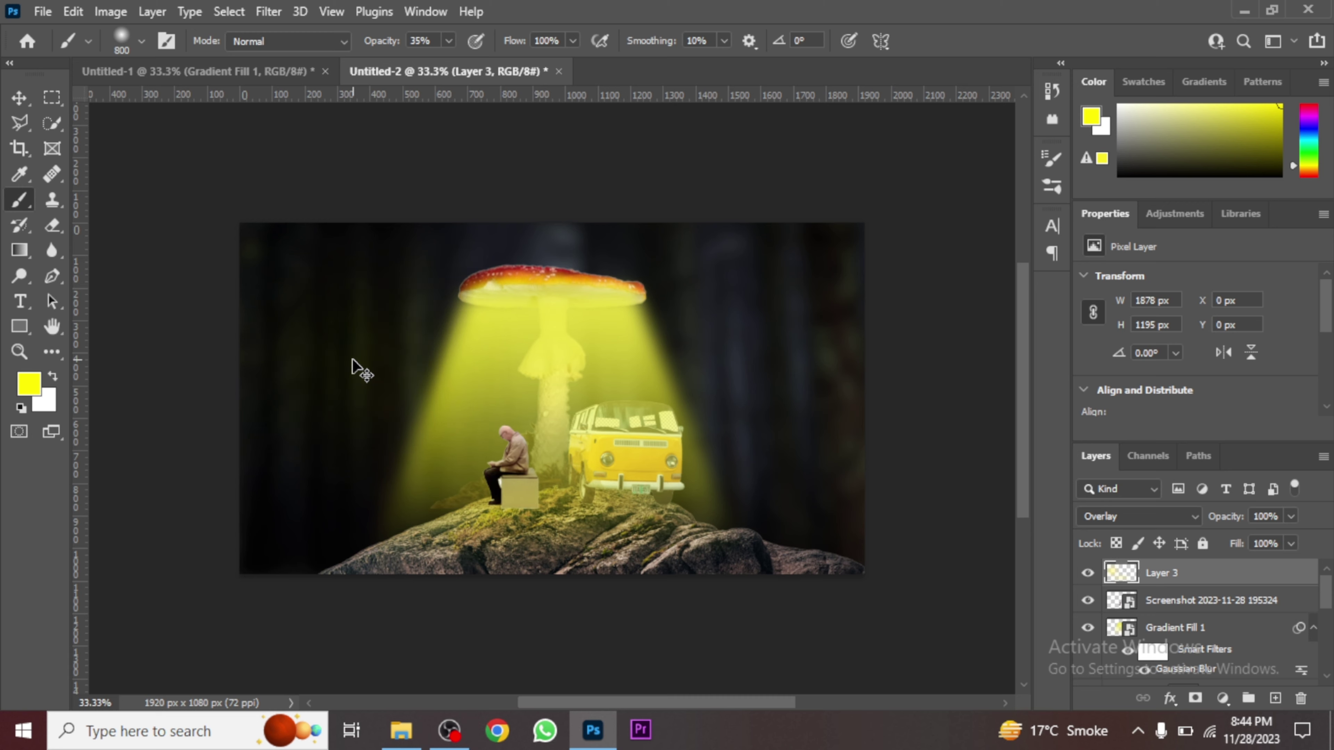
key(ctrl+shift+n)
key(Return)
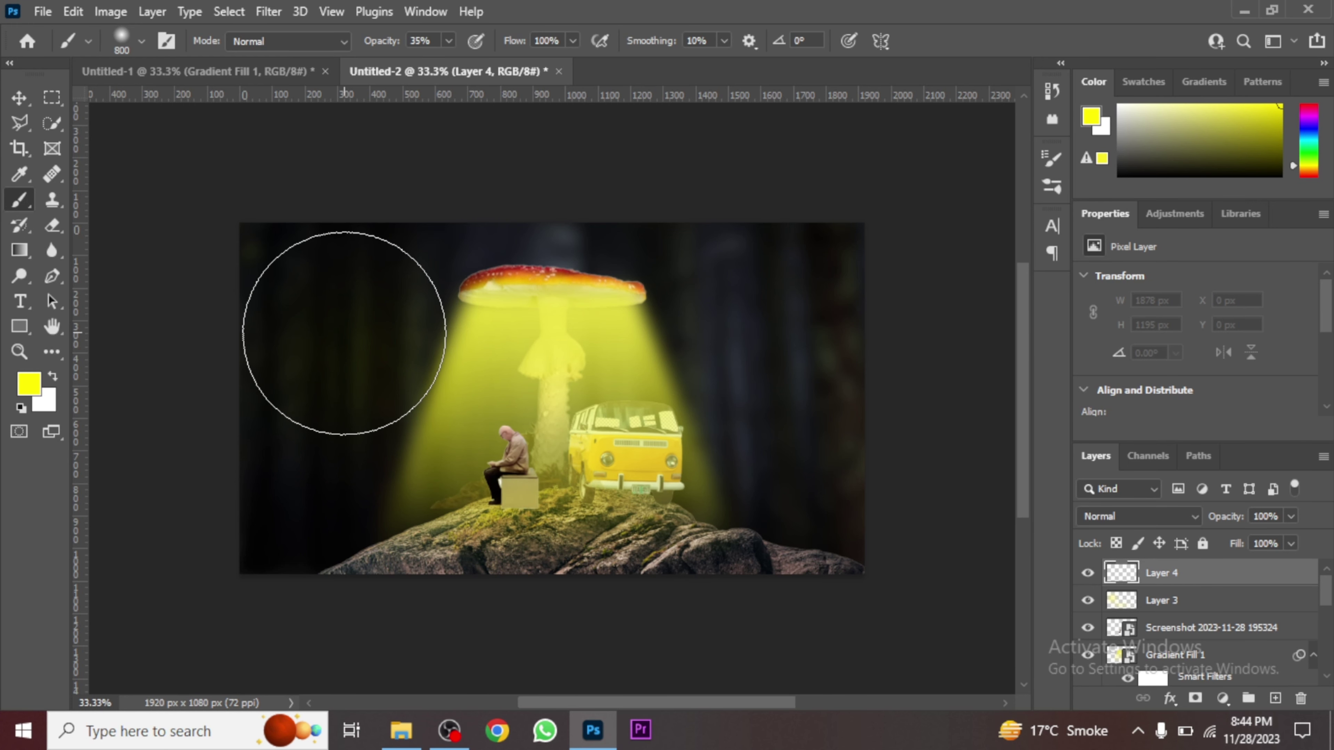
- Paint a yellow glow on Layer 4, skew it into a strip along the rock, and blend it with Overlay
click(344, 335)
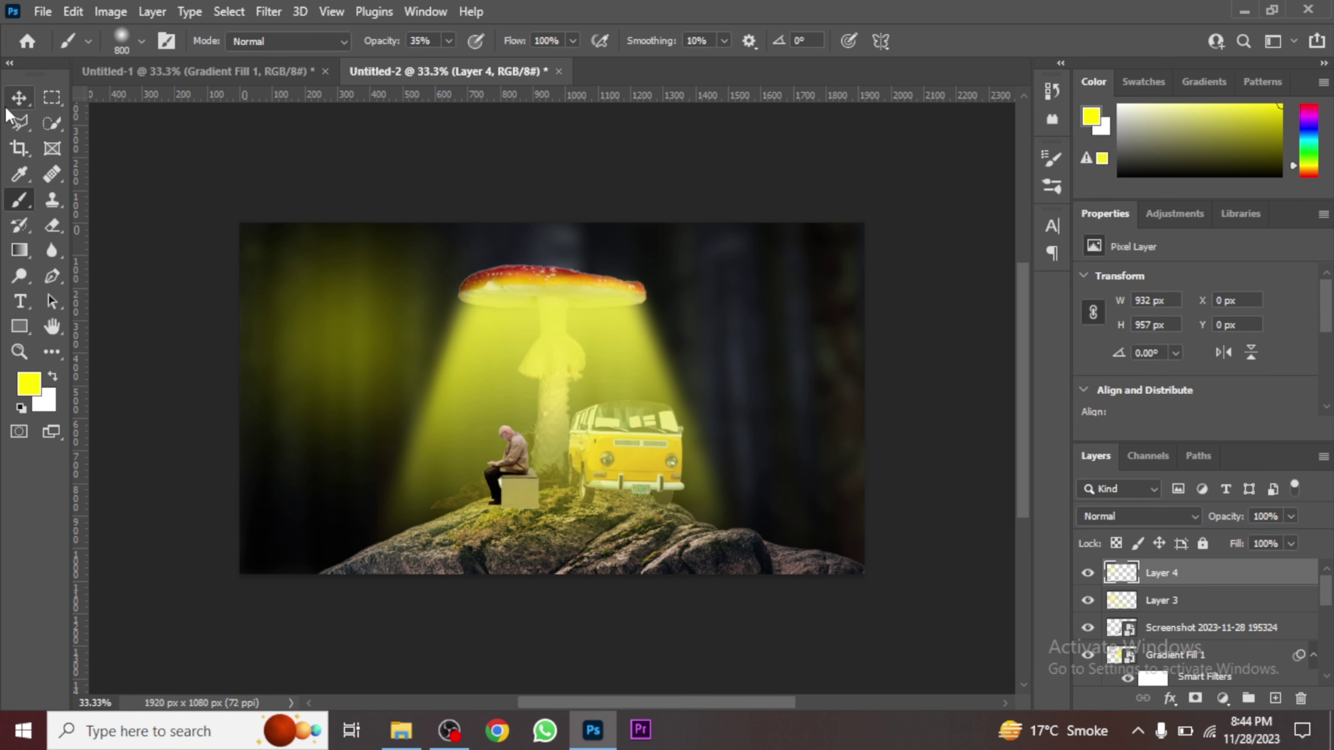
click(18, 97)
key(ctrl+t)
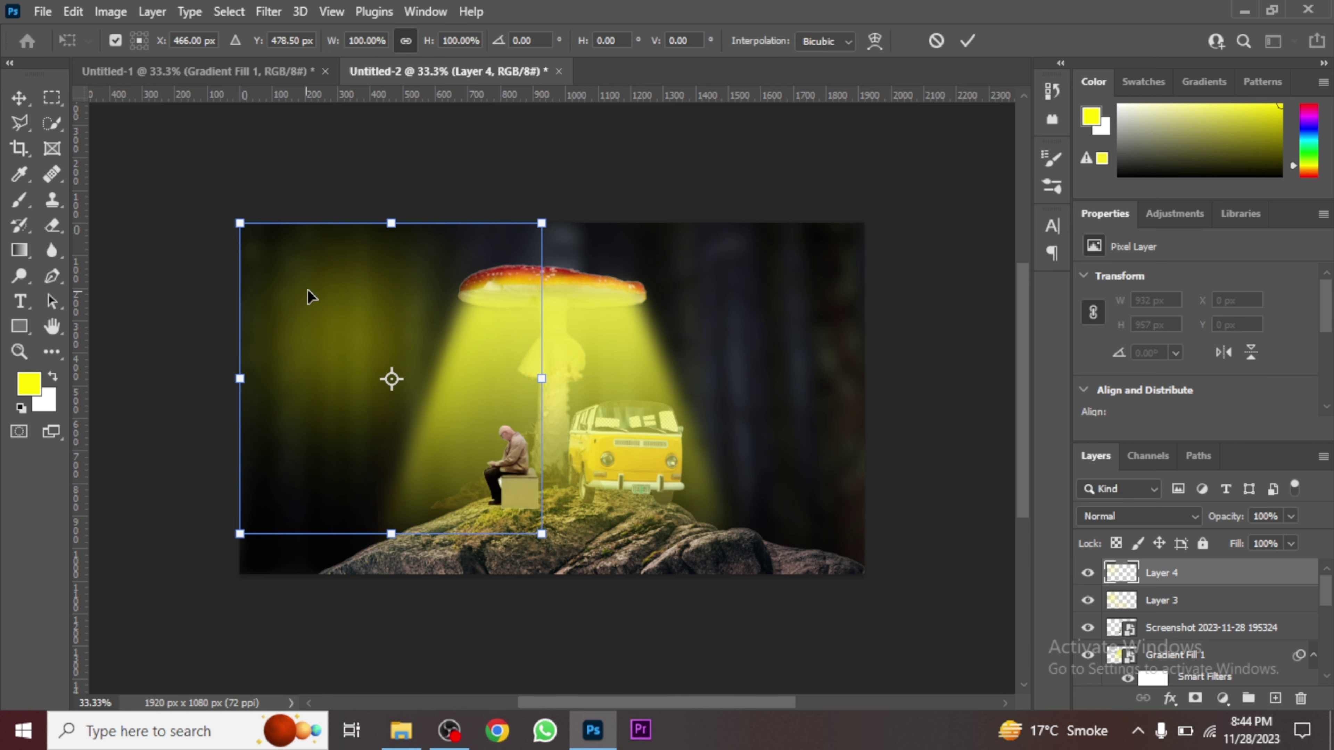
mouse_move(395, 229)
mouse_down()
mouse_move(414, 501)
mouse_move(701, 524)
mouse_up()
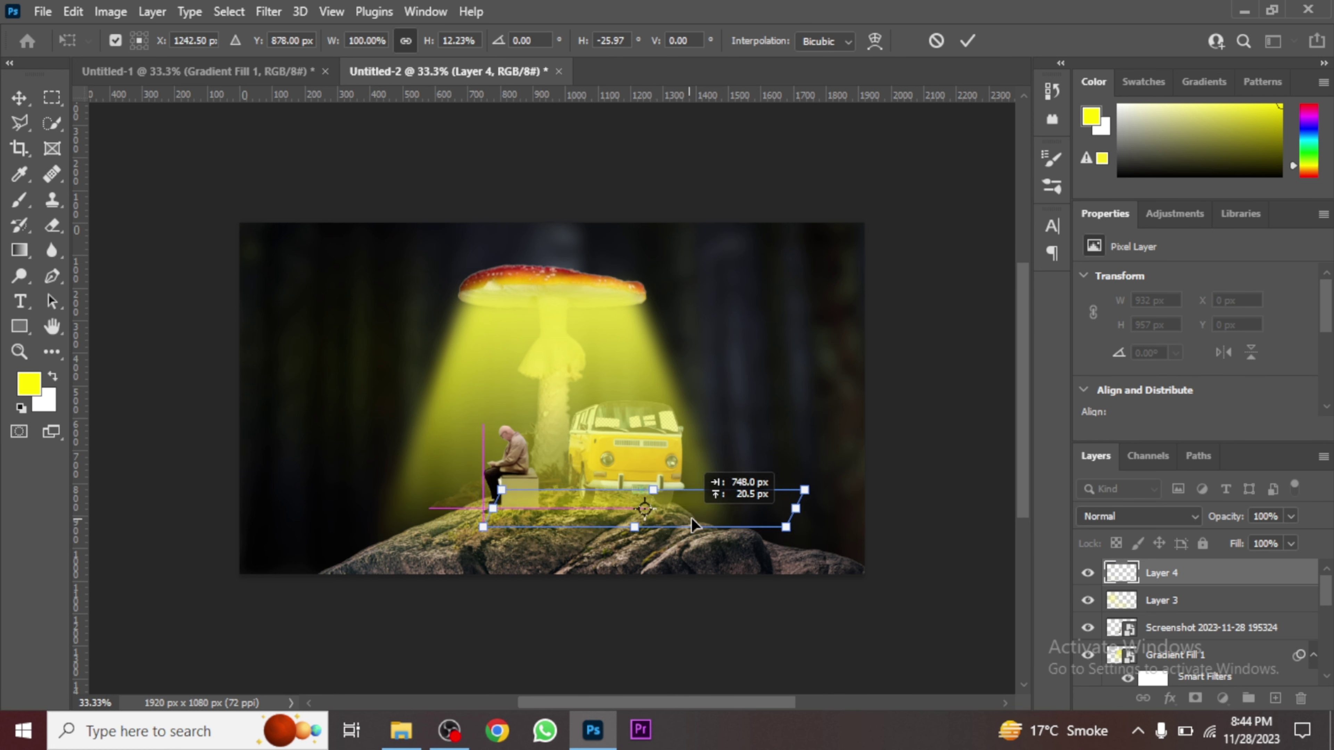
key(Return)
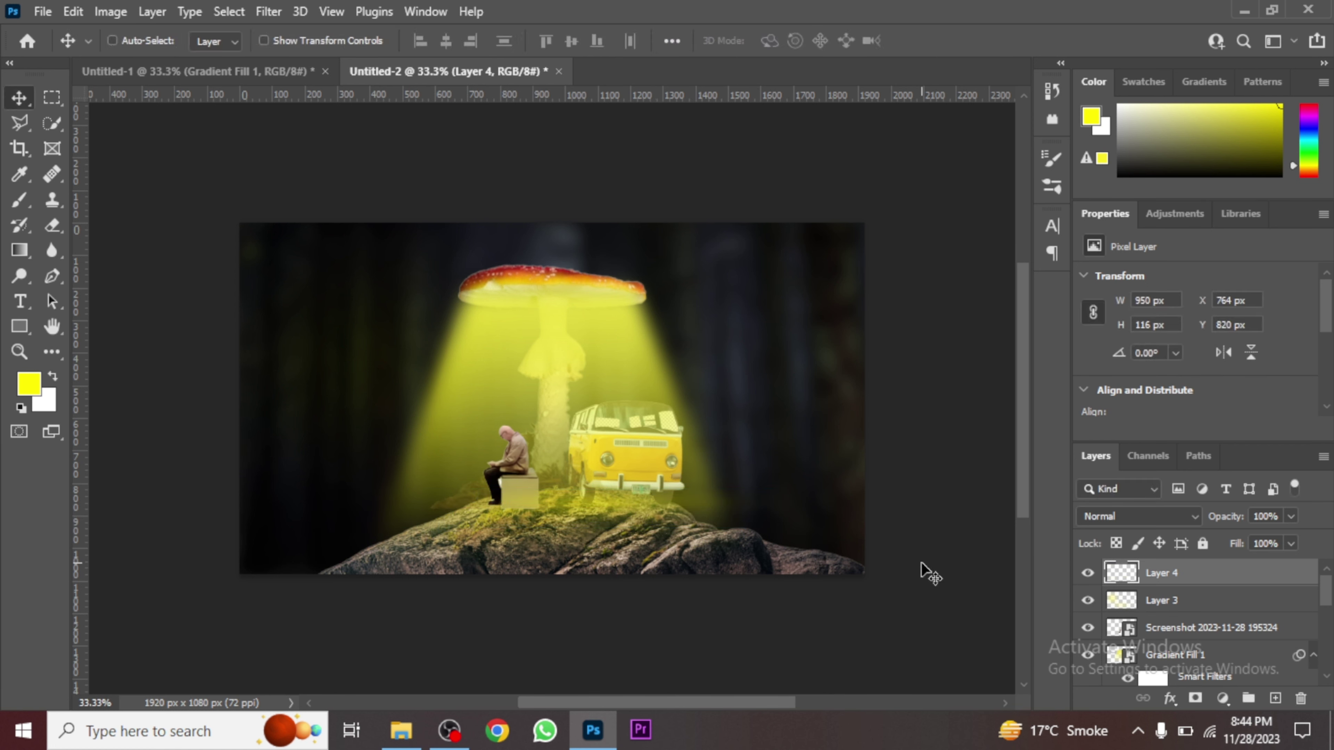
click(1102, 516)
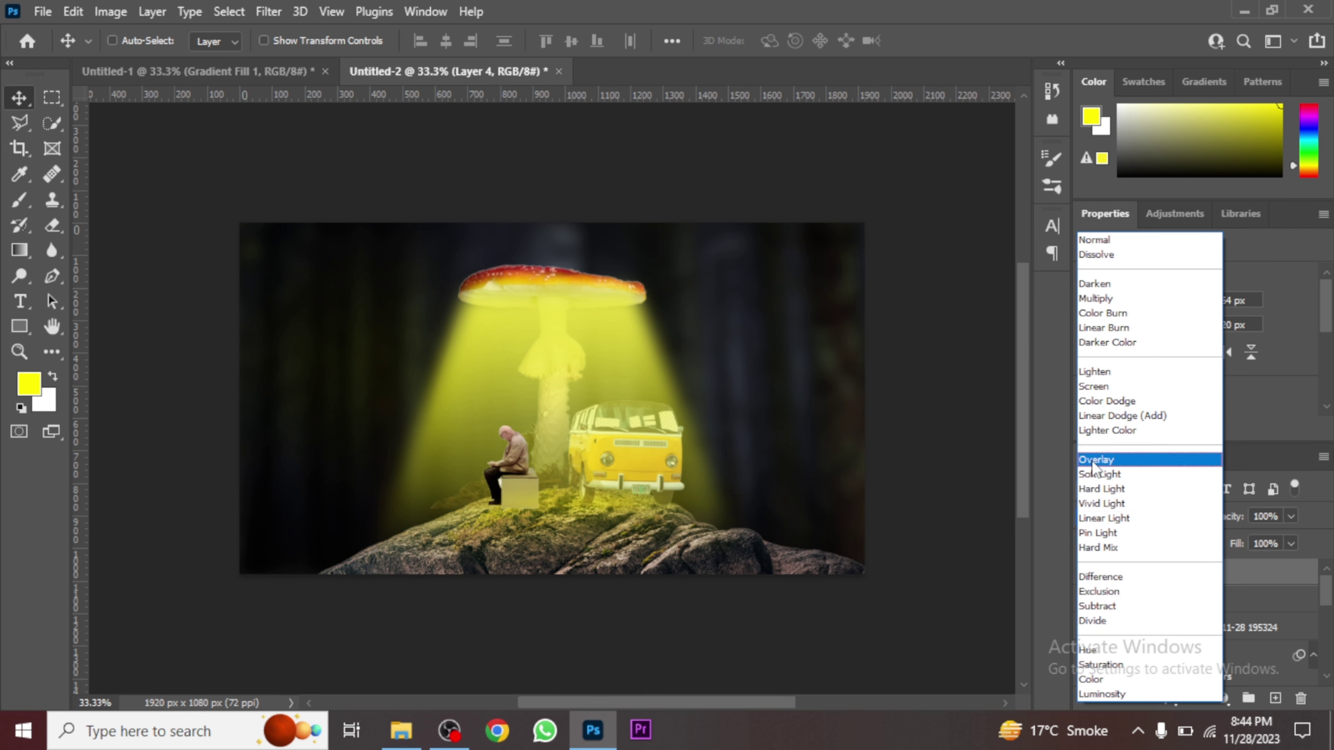
click(1095, 463)
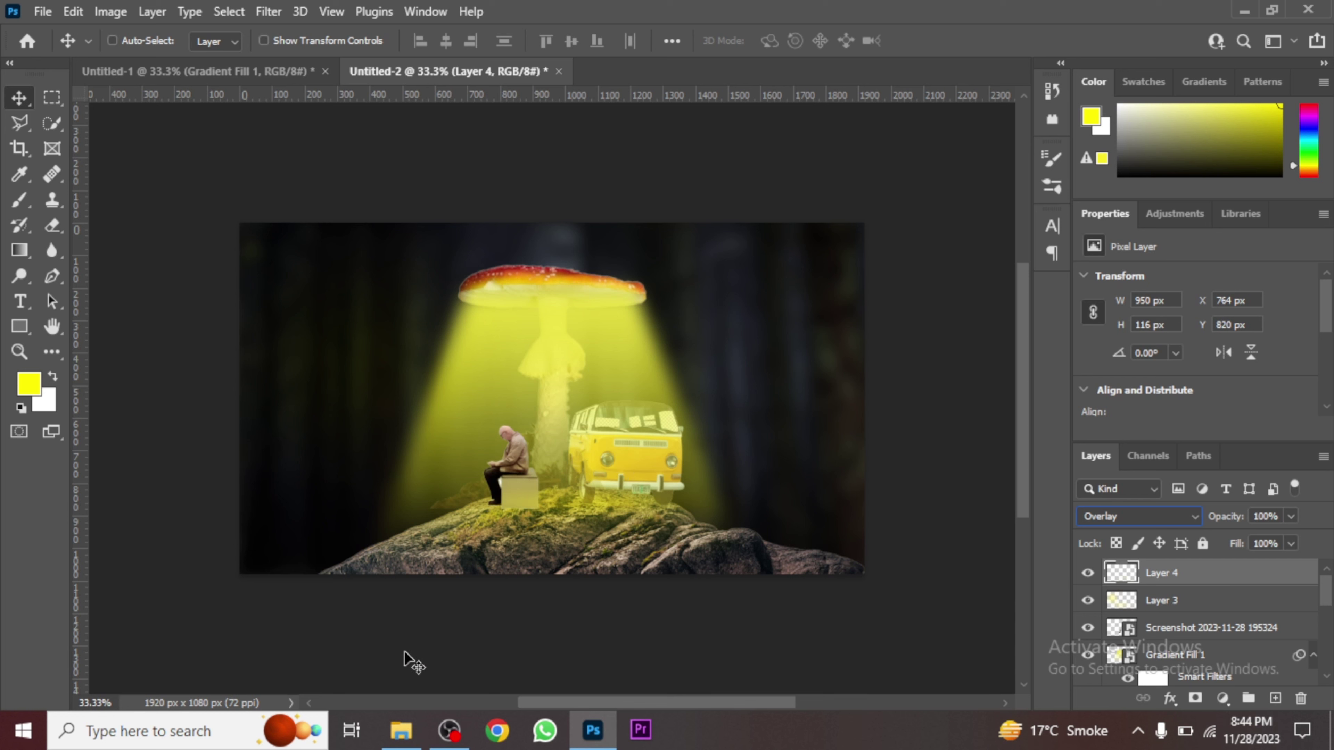
click(401, 731)
- Place the orange glow screenshot into the composite, enlarged, with Screen blending
drag(395, 147, 529, 475)
drag(607, 395, 730, 396)
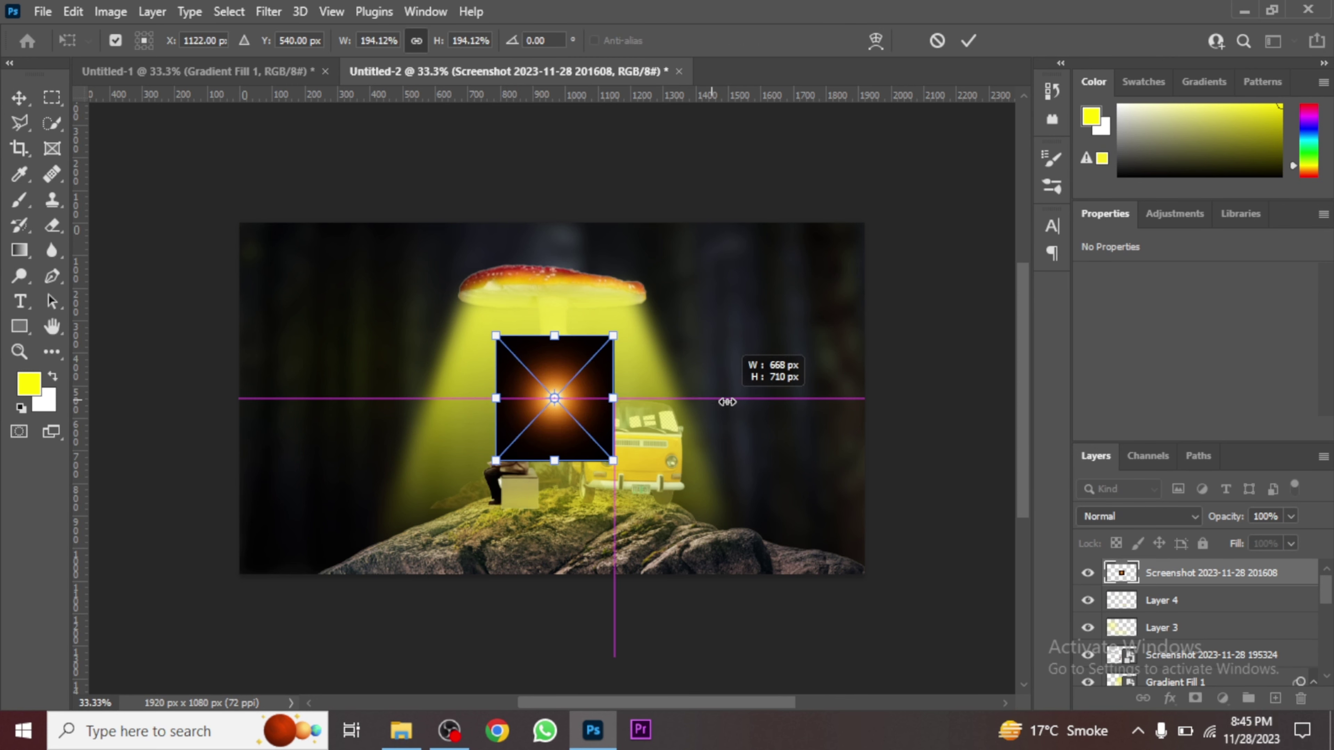
key(Return)
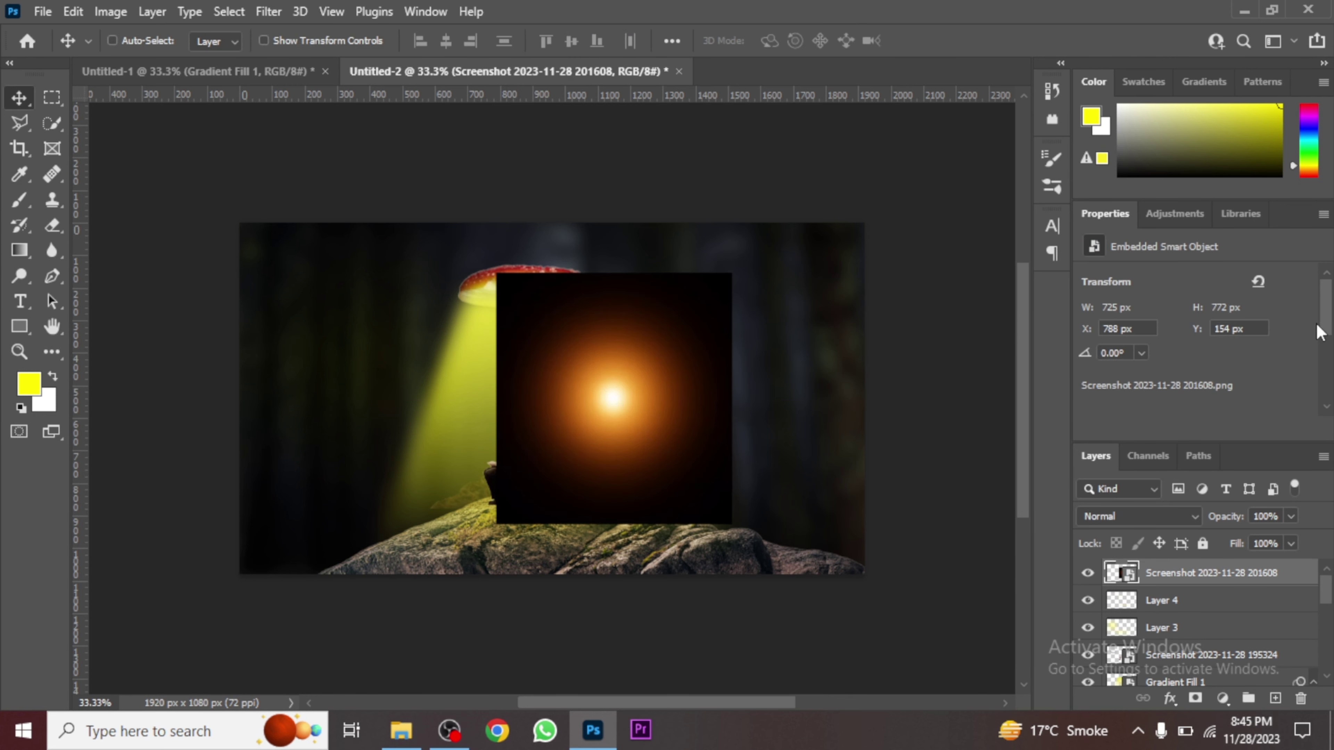
drag(1326, 336, 1326, 372)
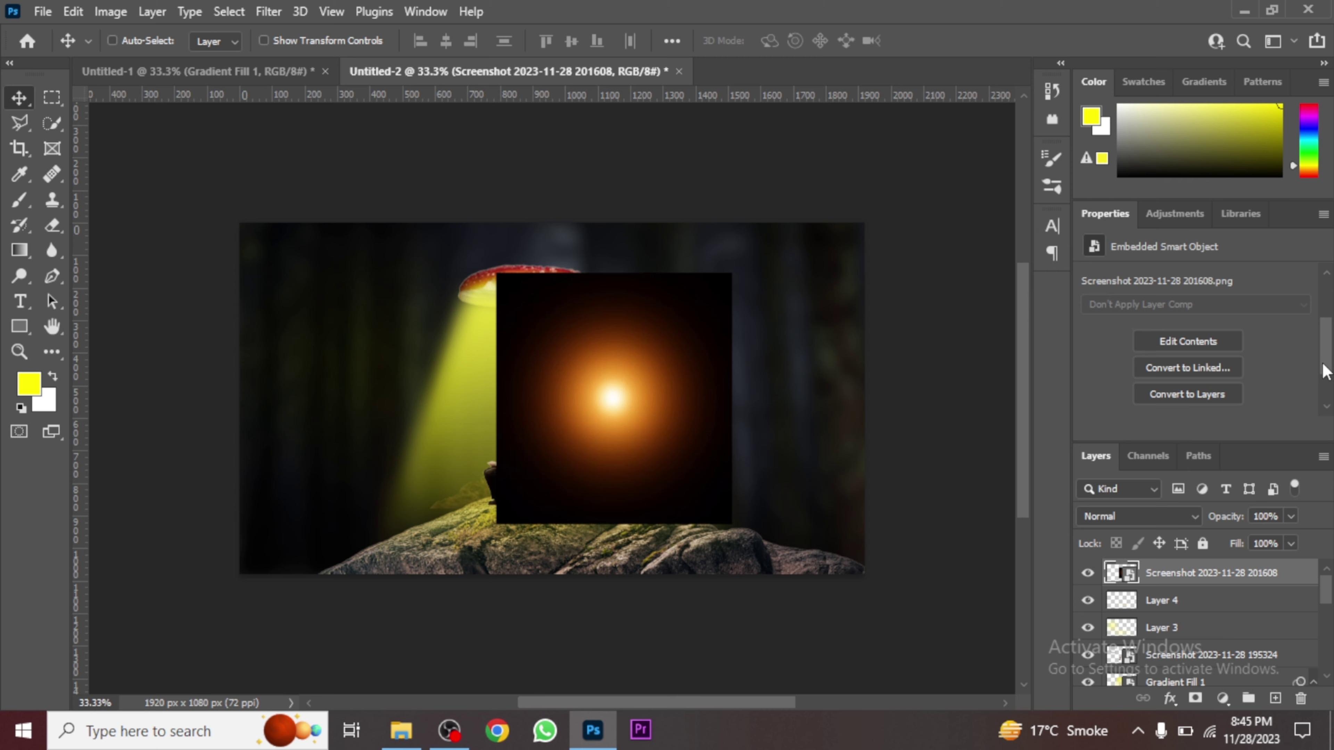
click(1154, 515)
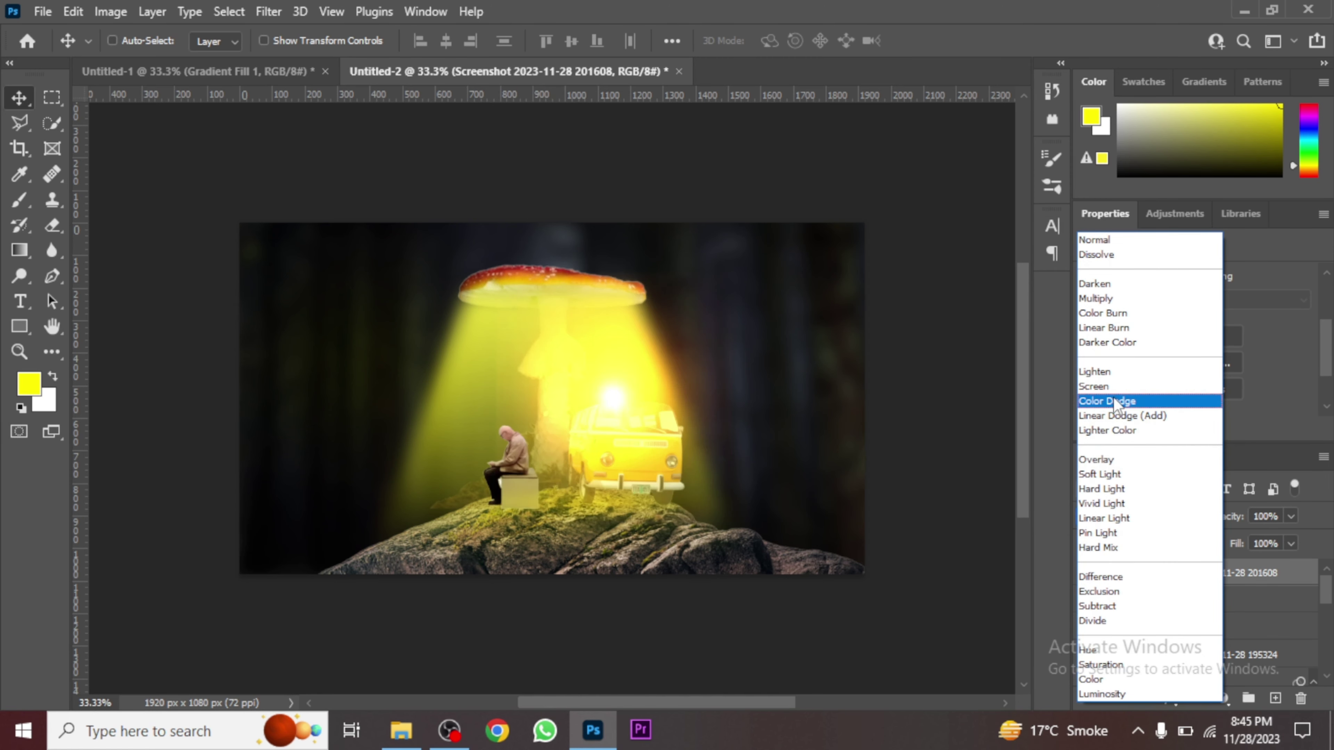
click(1107, 382)
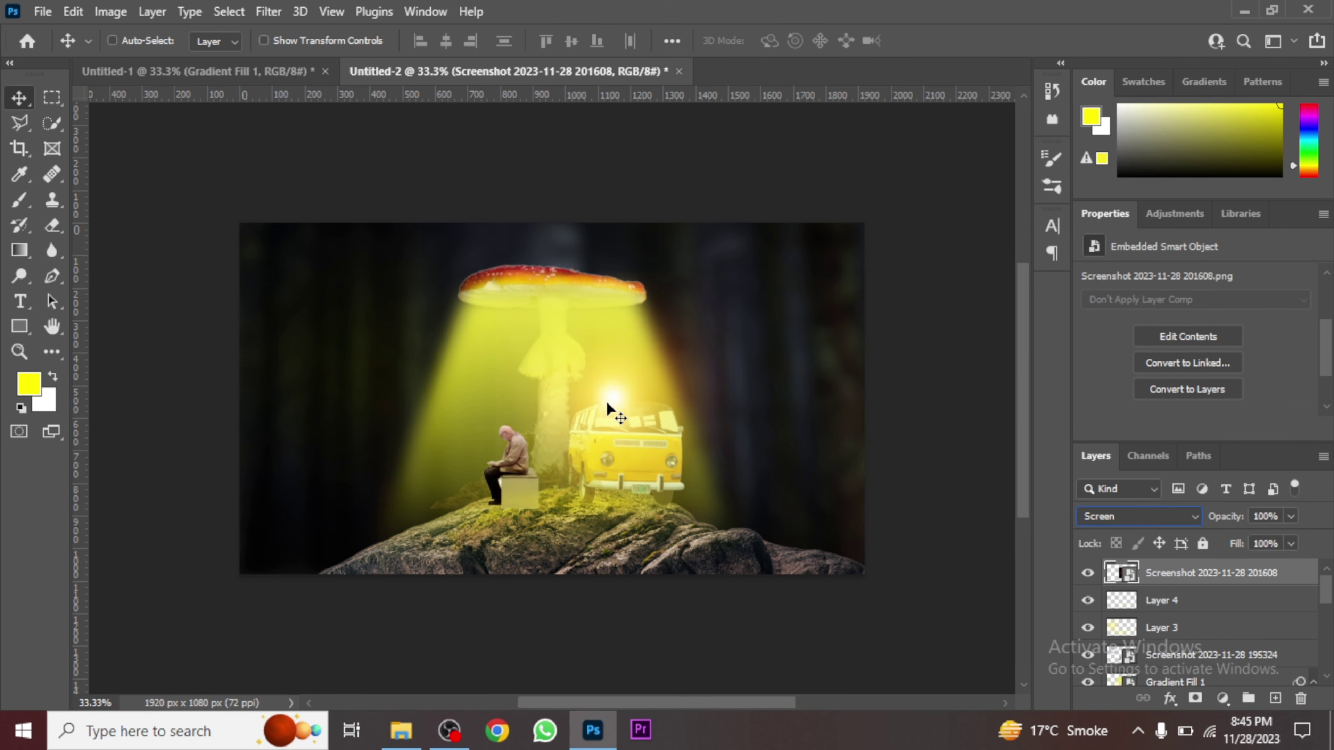
- Move the glow onto the van's right headlight and shrink it to 497 x 529 px
drag(607, 401, 666, 464)
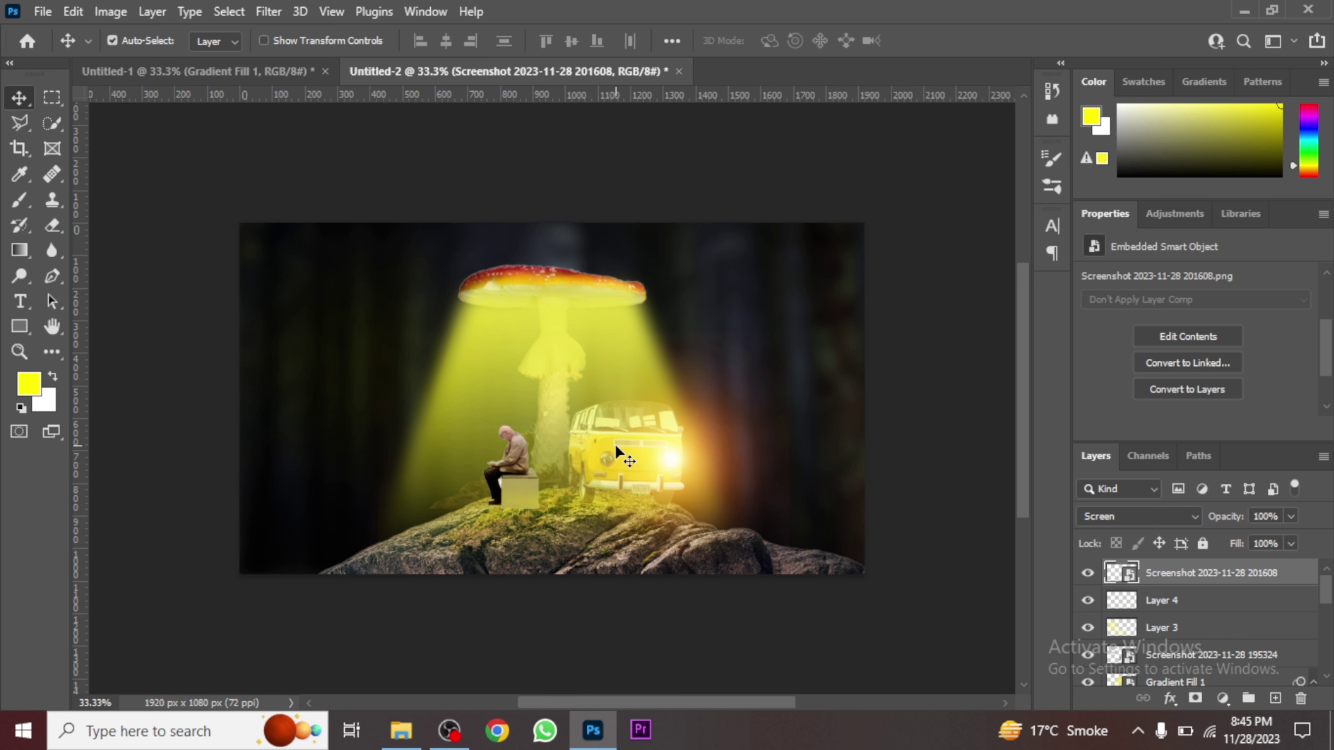
key(ctrl+t)
key(Down)
key(Down)
key(Down)
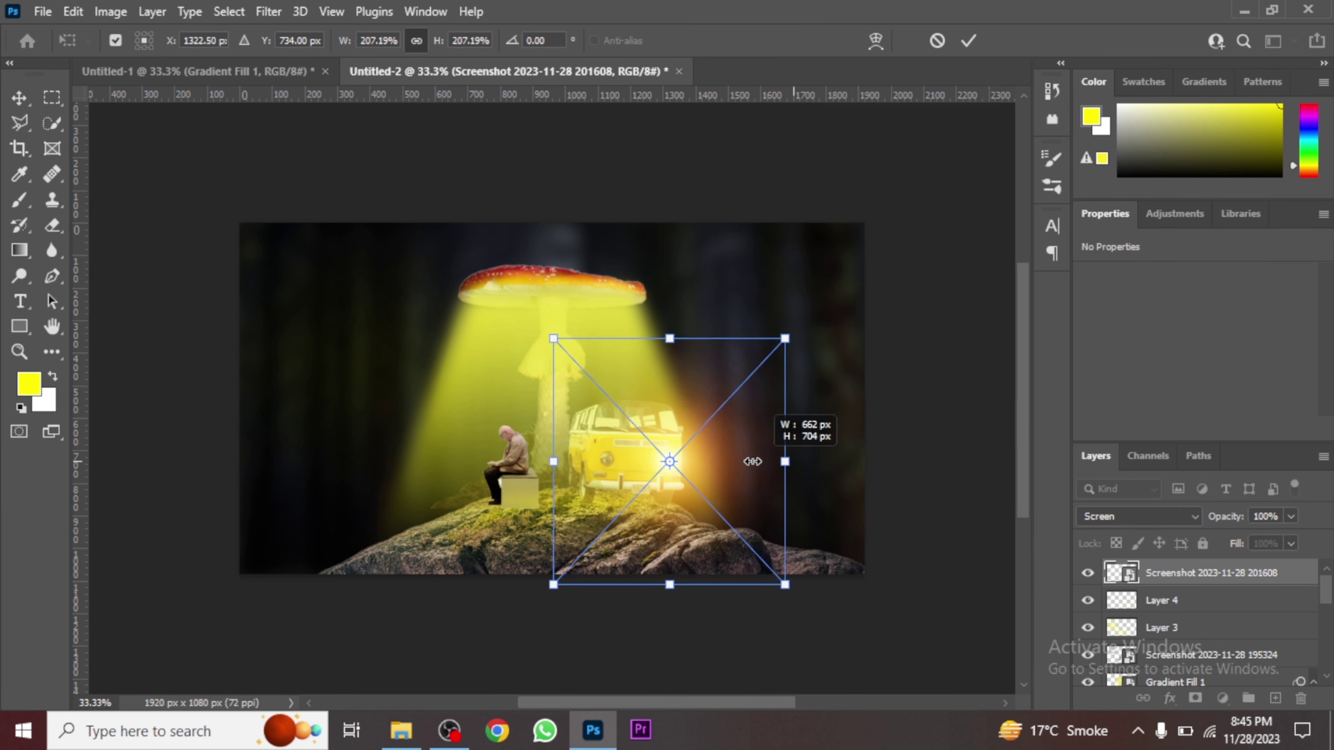
drag(789, 462, 701, 460)
key(Return)
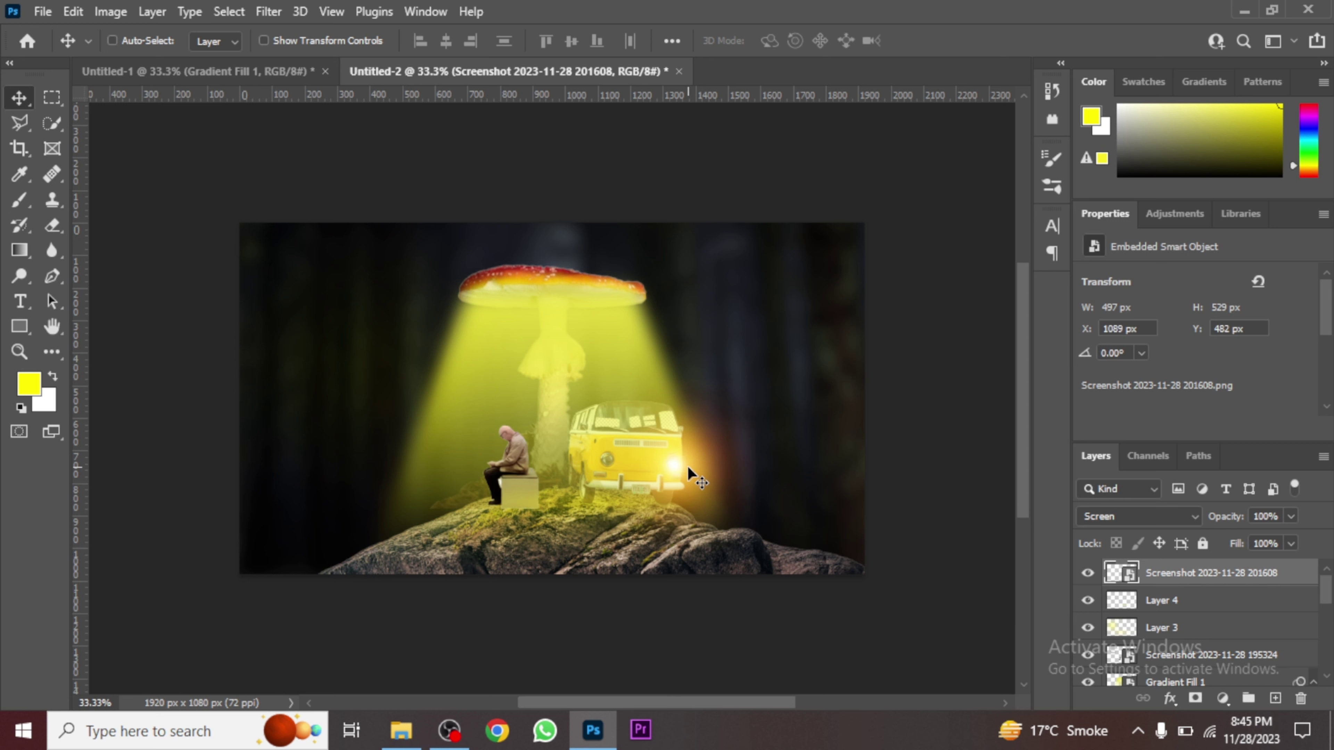
key(Right)
key(Right)
key(Right)
- Alt-drag a copy of the headlight glow onto the van's left headlight at X 881, Y 463 px
drag(677, 472, 601, 468)
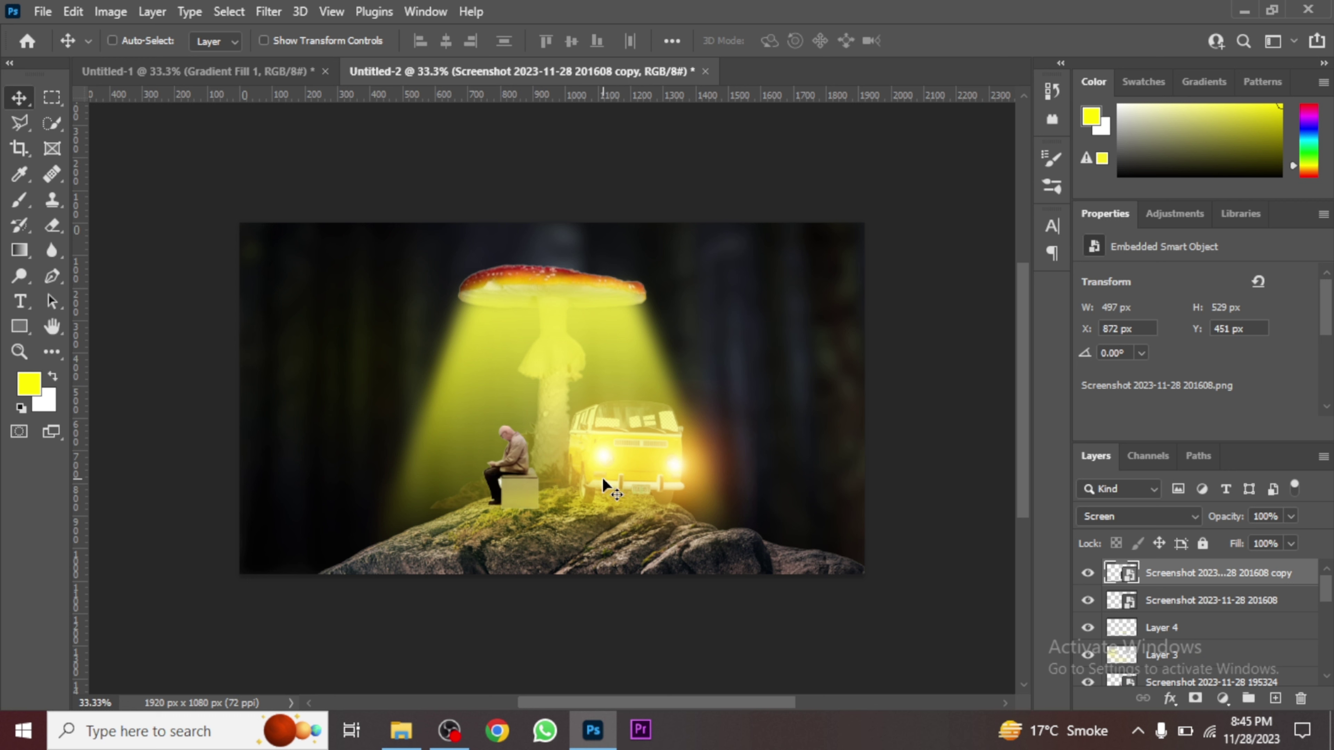
key(Left)
key(Left)
key(Left)
key(Right)
key(Right)
key(Right)
key(Right)
key(Right)
key(Right)
drag(1328, 601, 1328, 686)
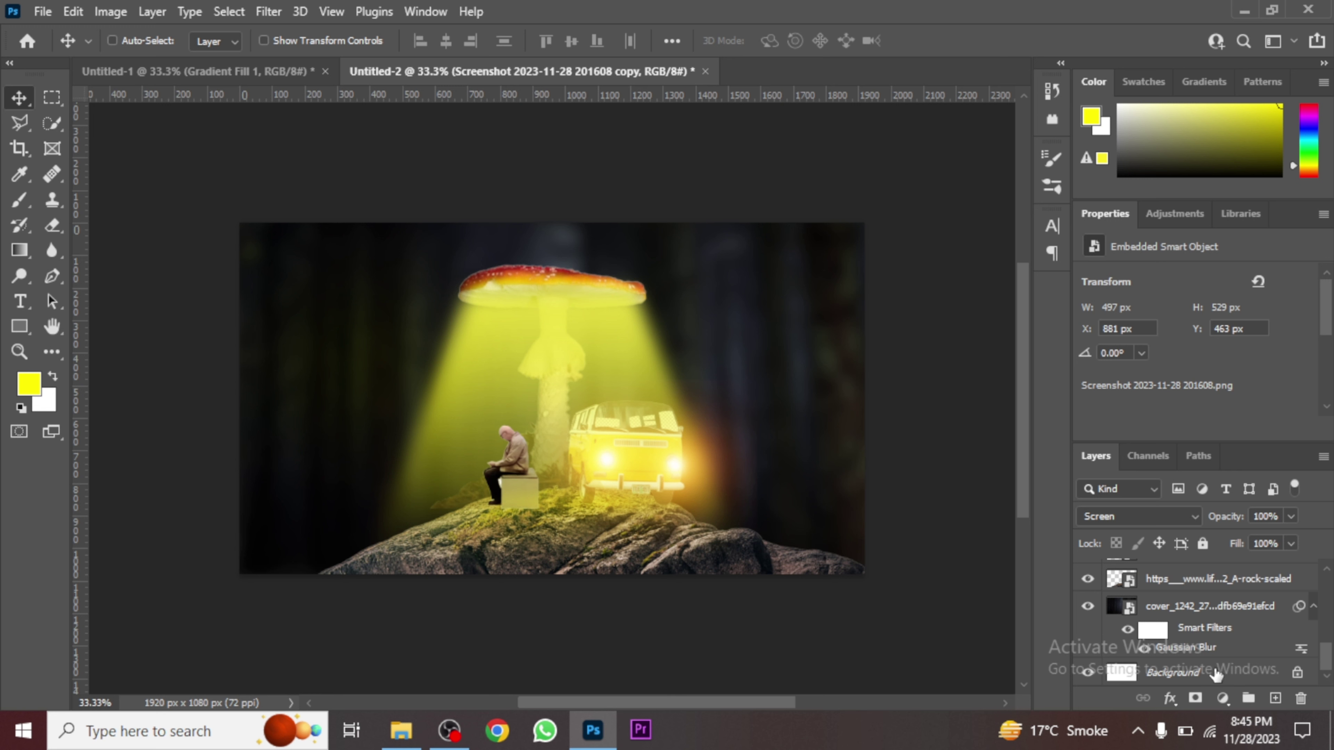
- Select every layer above the Background and group them into Group 1 with Ctrl+G
shift+click(1194, 605)
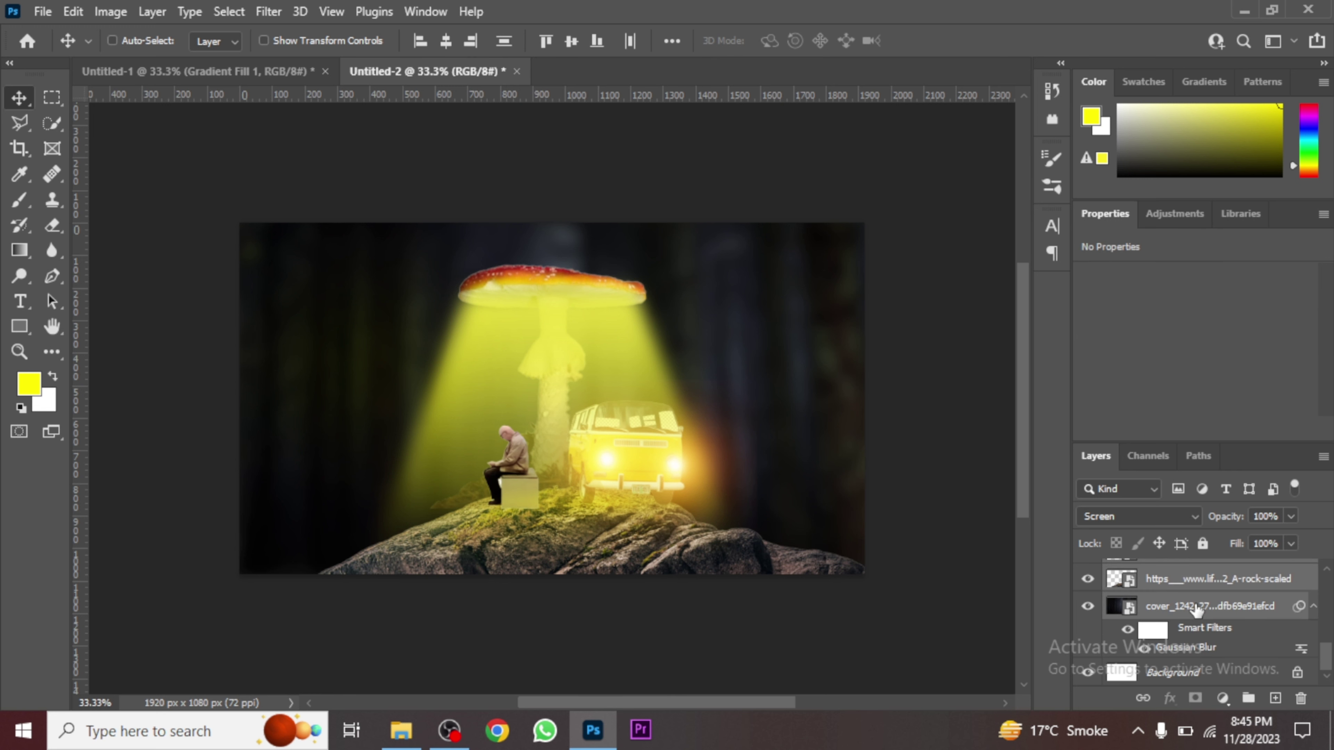
key(ctrl+g)
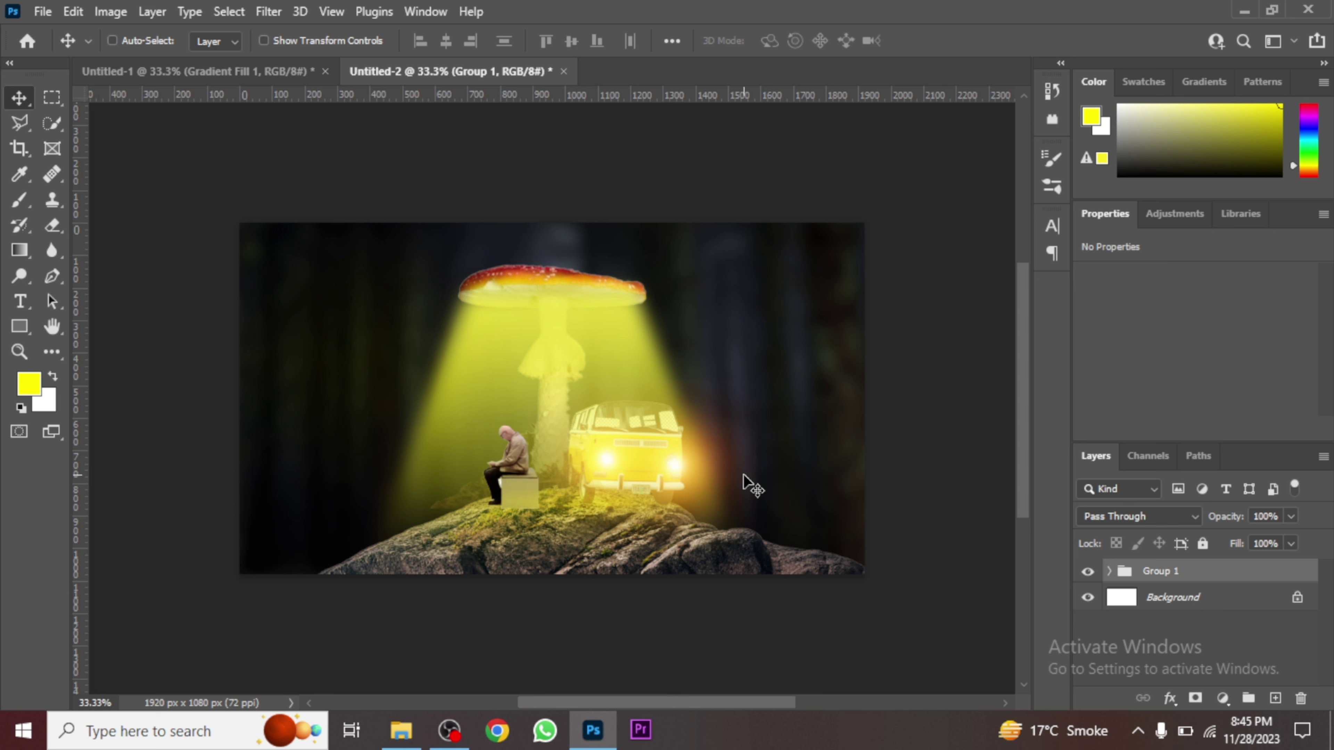